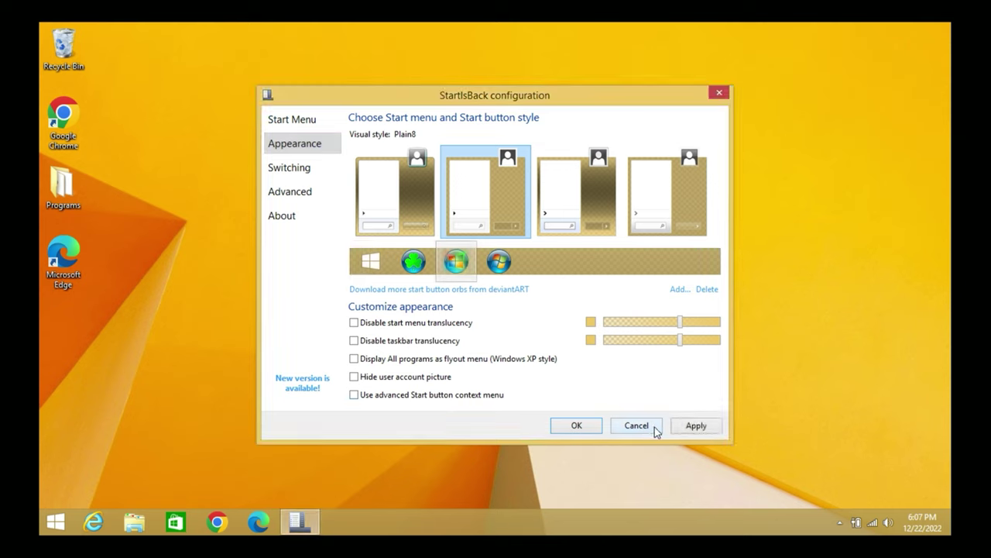
Apply the selected round Windows orb as the Start button
{"action": "left_click", "coordinate": [684, 423]}
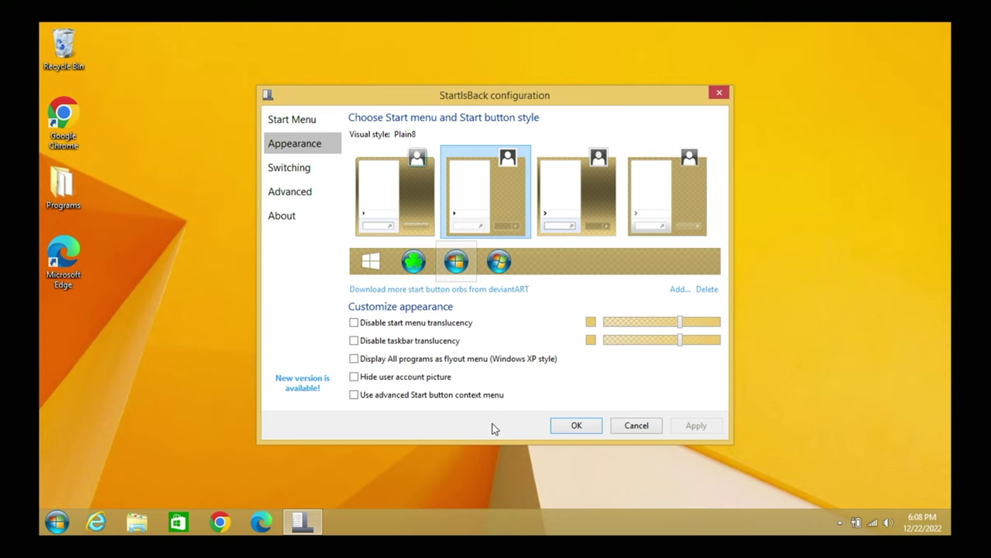
Enable displaying All Programs as a Windows XP style flyout menu, apply it and browse the flyout's folders in the Start menu
{"action": "left_click", "coordinate": [375, 358]}
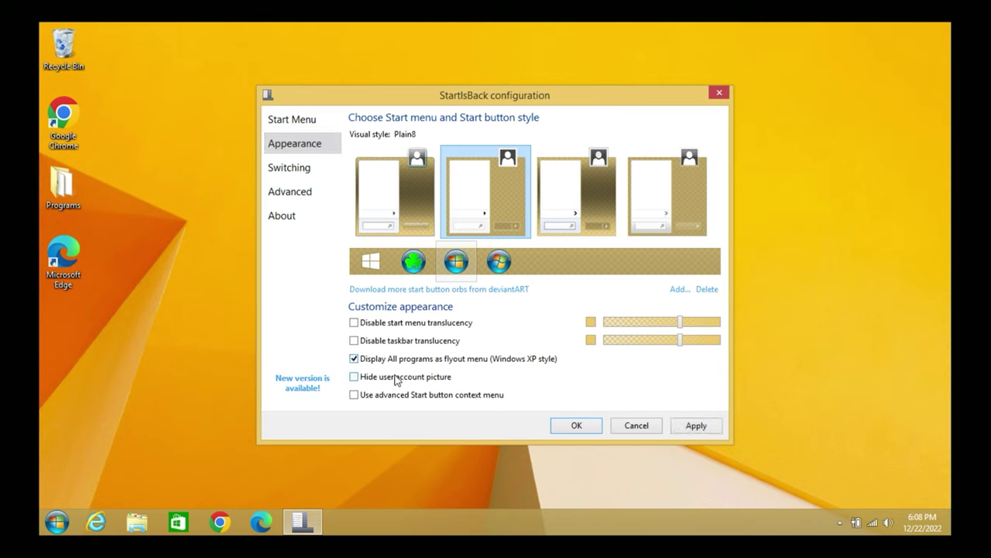
{"action": "left_click", "coordinate": [697, 426]}
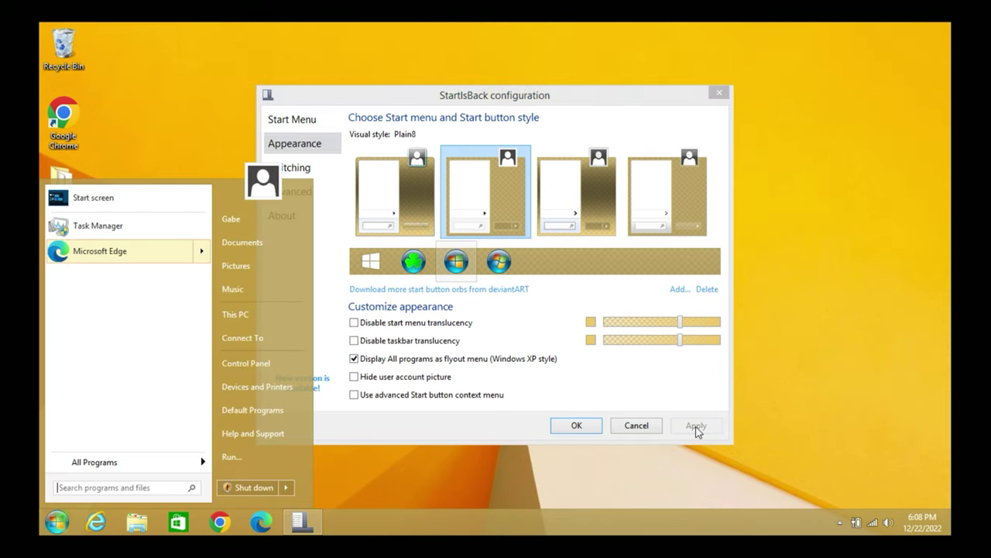
{"action": "mouse_move", "coordinate": [170, 460]}
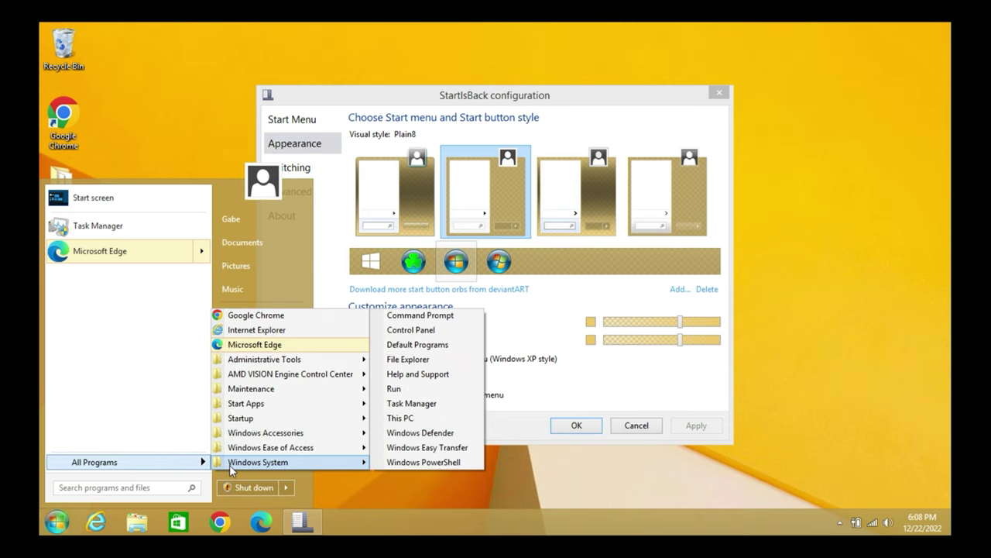
{"action": "mouse_move", "coordinate": [240, 430]}
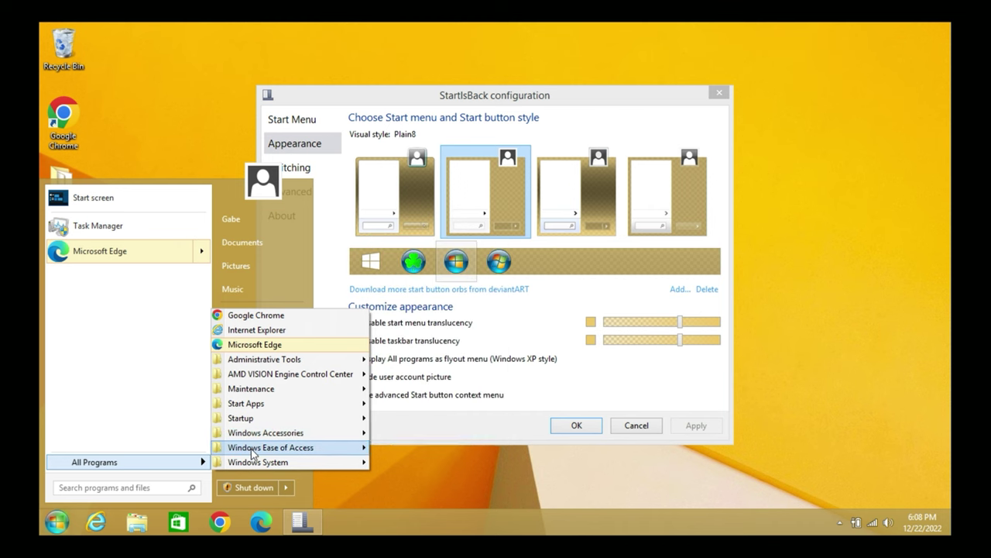
{"action": "mouse_move", "coordinate": [251, 387]}
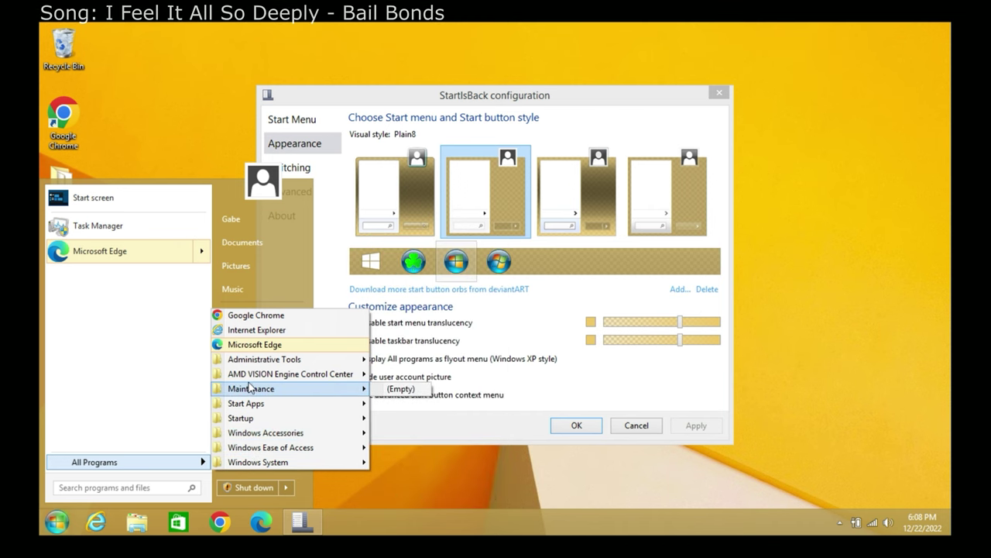
{"action": "key", "text": "super"}
Turn off the All Programs flyout menu option and apply the change
{"action": "left_click", "coordinate": [354, 358]}
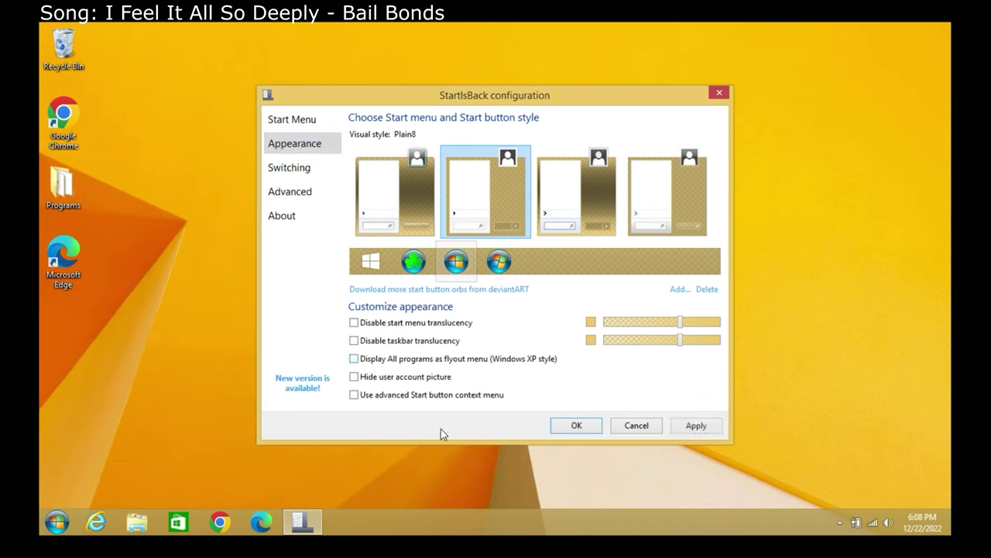
{"action": "left_click", "coordinate": [694, 430]}
Enable the advanced Start button context menu, apply it and check the Start menu, including its All Programs list
{"action": "left_click", "coordinate": [428, 398]}
{"action": "left_click", "coordinate": [707, 433]}
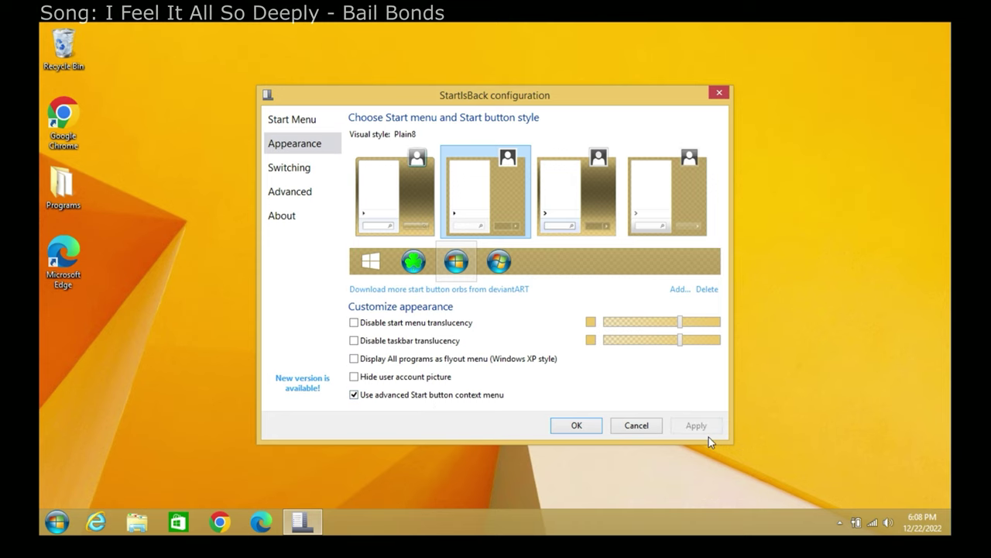
{"action": "key", "text": "super"}
{"action": "key", "text": "super"}
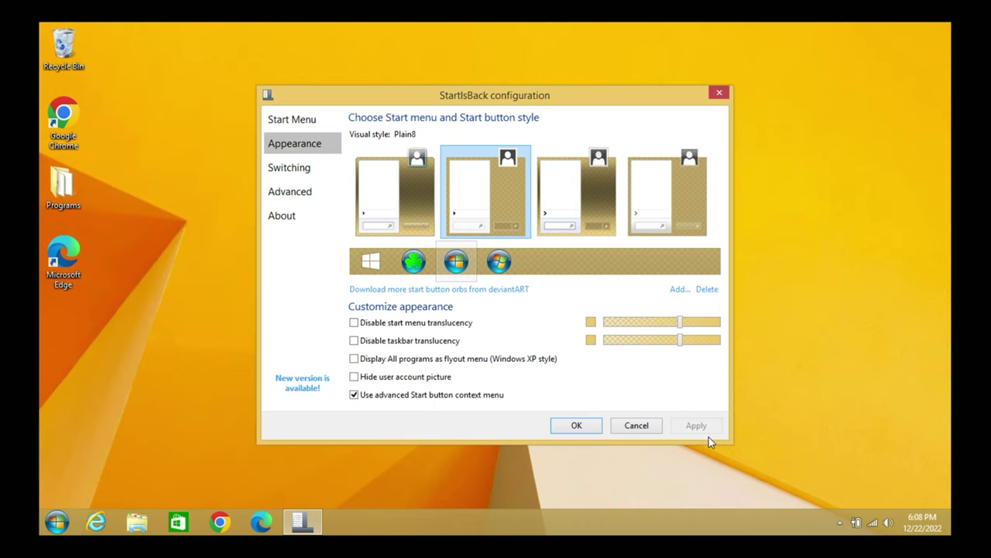
{"action": "key", "text": "super"}
{"action": "key", "text": "super"}
{"action": "key", "text": "super"}
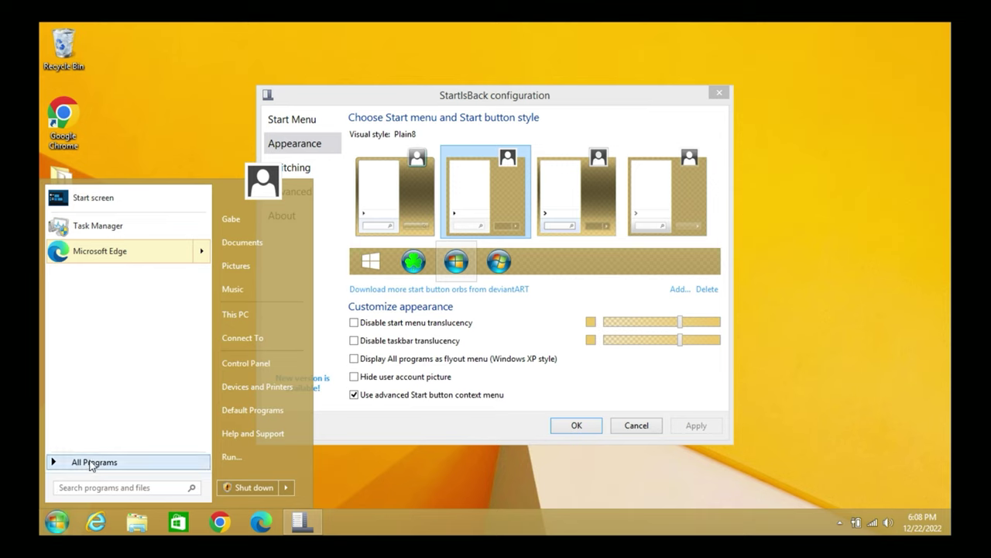
{"action": "left_click", "coordinate": [91, 462]}
{"action": "left_click", "coordinate": [91, 462]}
Turn off the advanced Start button context menu, apply the change, and view the Start menu color picker without changing the color
{"action": "left_click", "coordinate": [374, 396]}
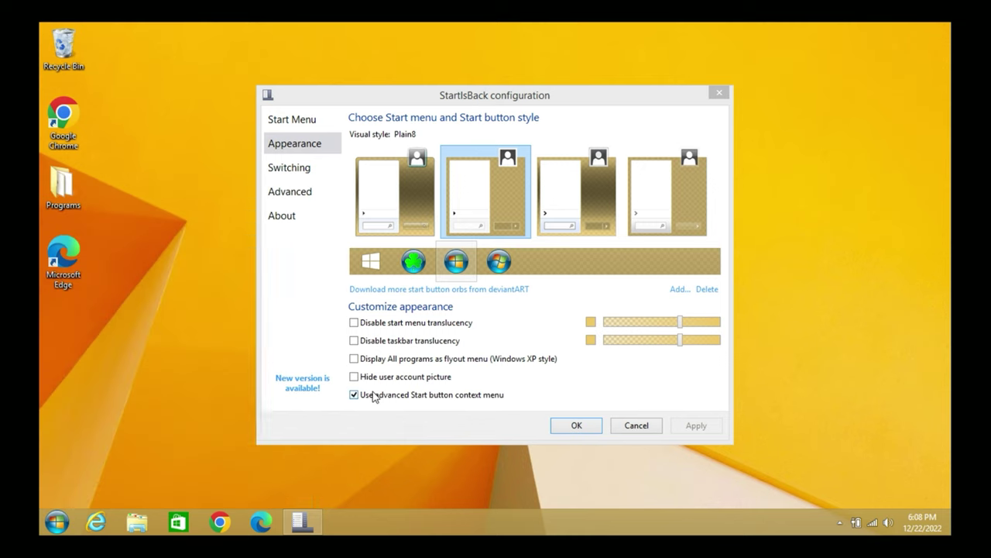
{"action": "left_click", "coordinate": [713, 426]}
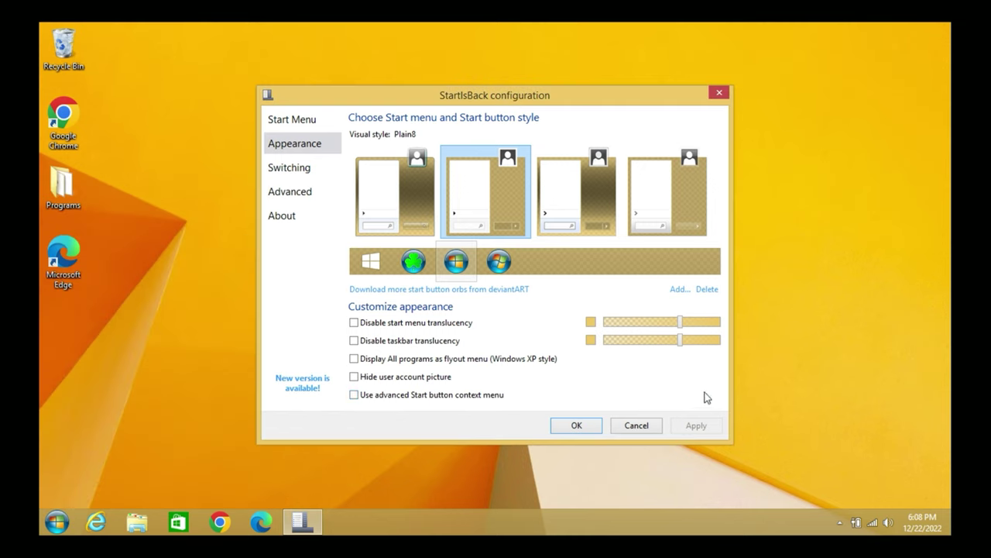
{"action": "left_click", "coordinate": [590, 321]}
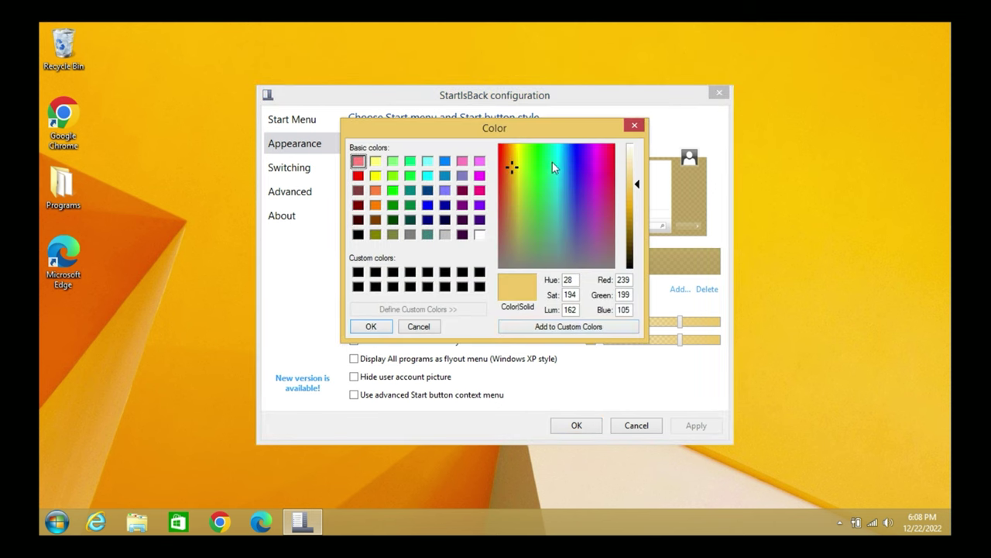
{"action": "left_click", "coordinate": [635, 125]}
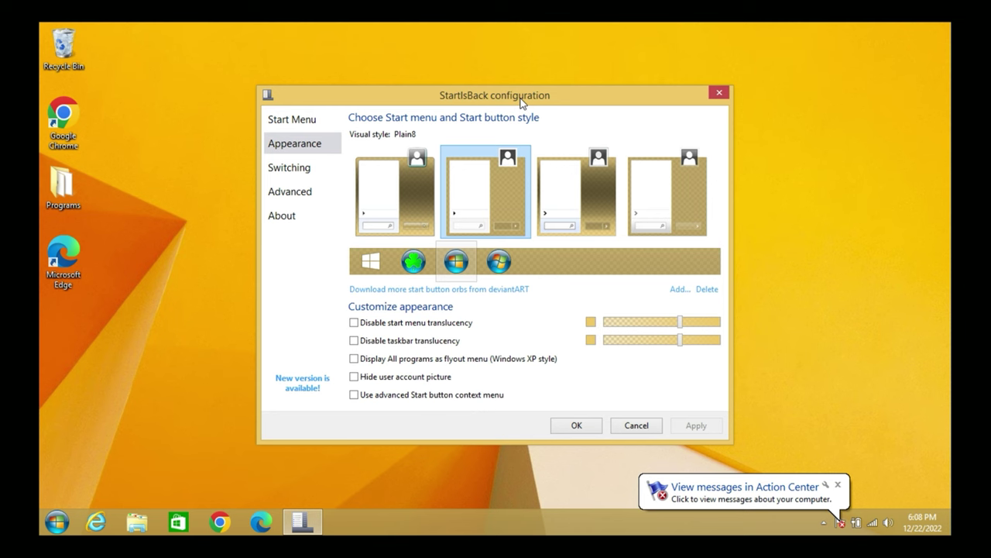
Move the configuration window clear of the Start menu area and preview the Start menu in its Plain8 style
{"action": "left_click_drag", "start_coordinate": [521, 103], "coordinate": [421, 113]}
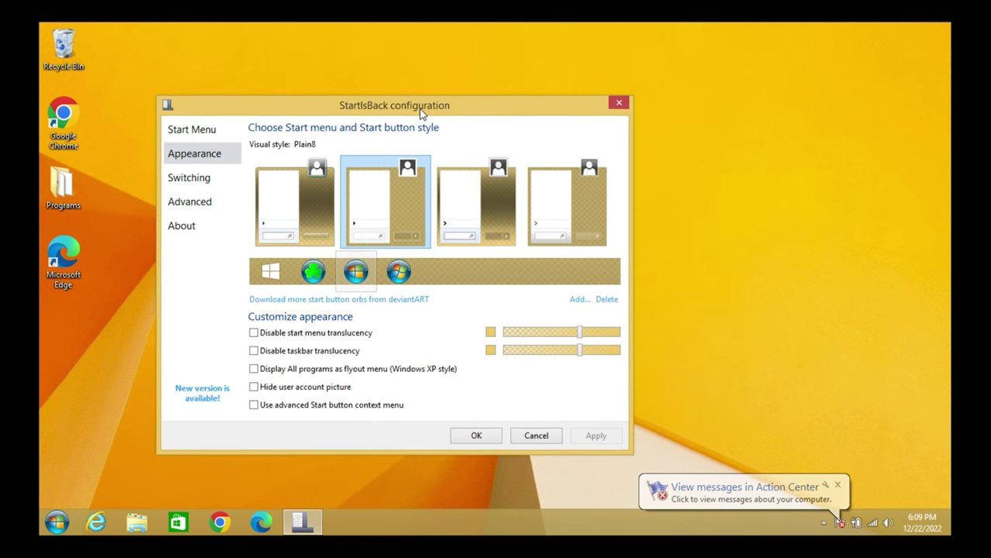
{"action": "key", "text": "super"}
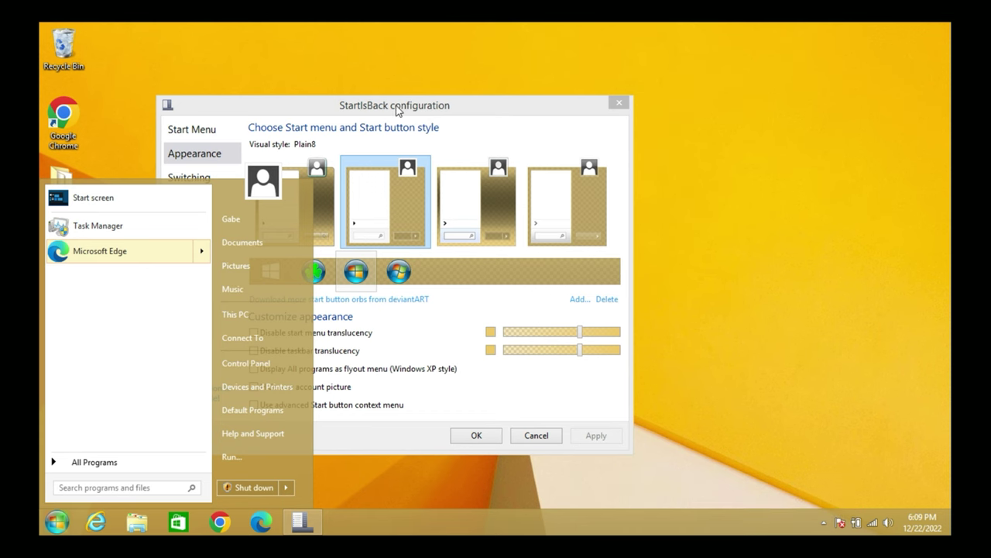
{"action": "left_click", "coordinate": [402, 113]}
{"action": "left_click_drag", "start_coordinate": [402, 113], "coordinate": [613, 121]}
{"action": "key", "text": "super"}
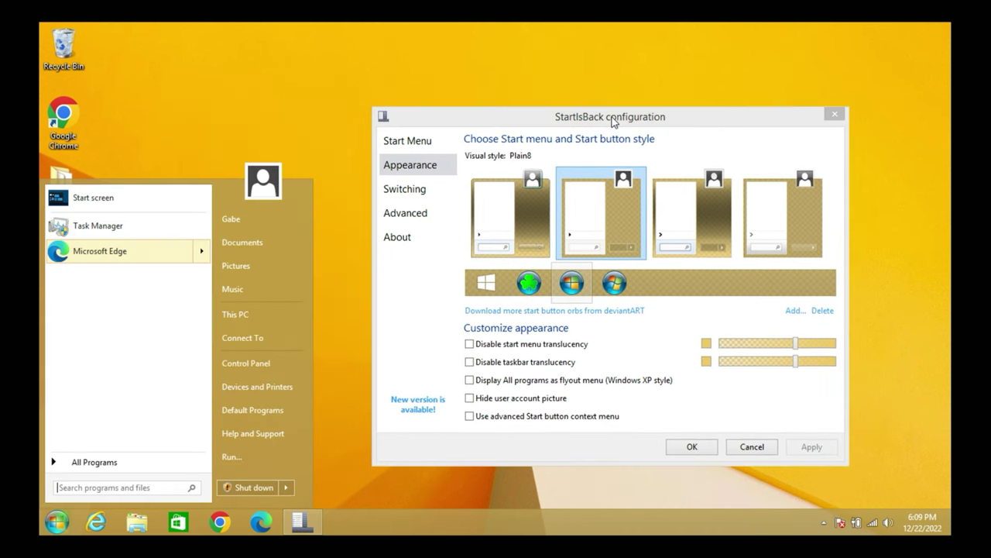
{"action": "left_click", "coordinate": [612, 121]}
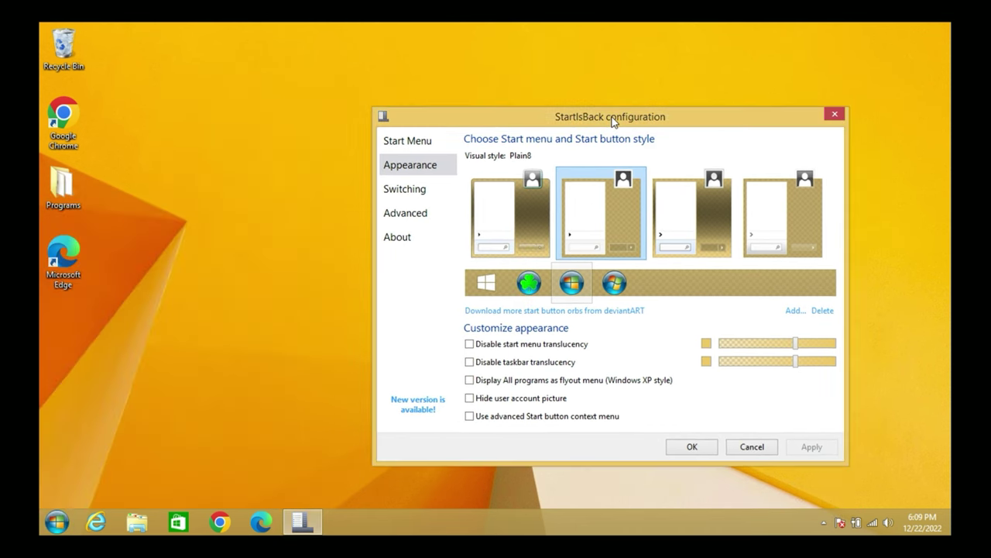
Apply the Windows 7 visual style and preview the Start menu with it
{"action": "left_click", "coordinate": [516, 217]}
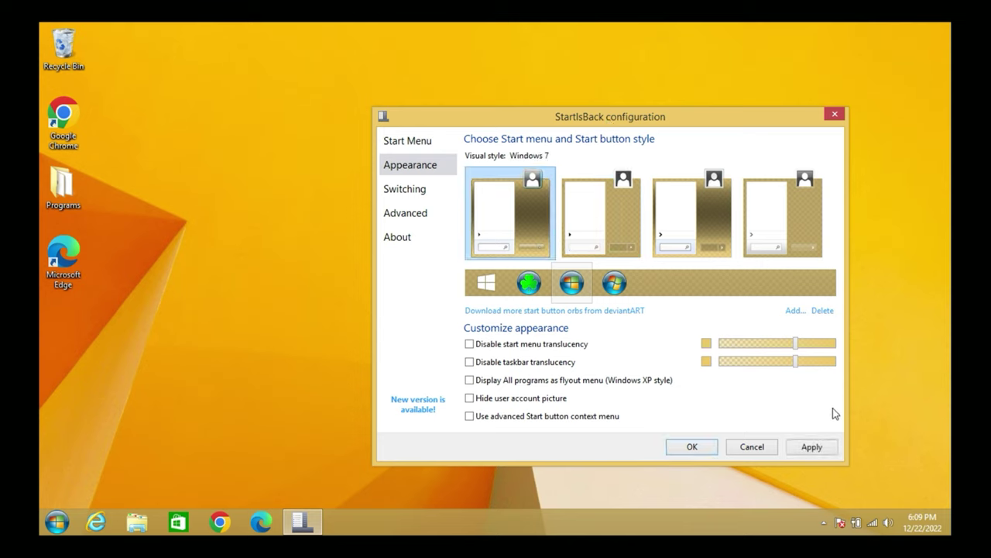
{"action": "left_click", "coordinate": [812, 447]}
{"action": "key", "text": "super"}
{"action": "key", "text": "super"}
{"action": "key", "text": "super"}
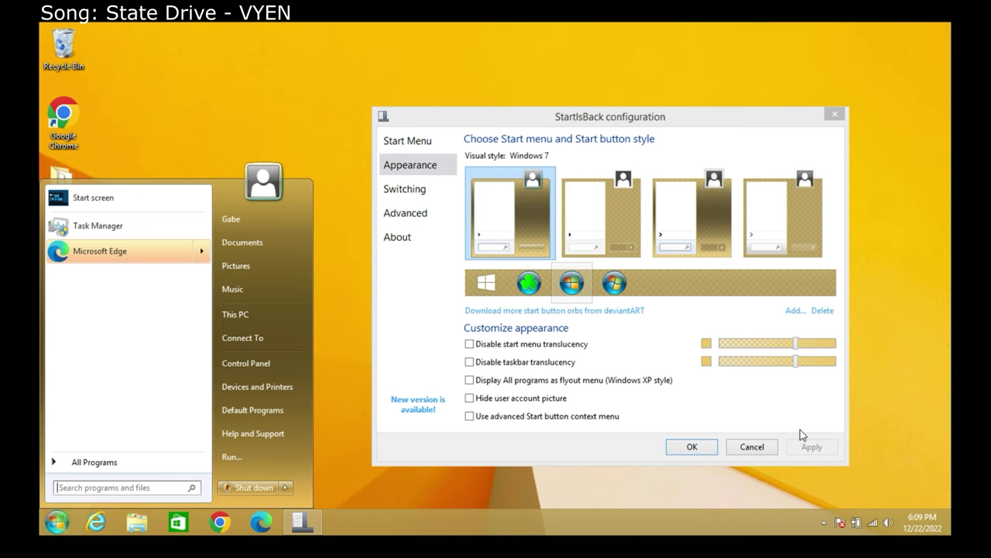
{"action": "key", "text": "super"}
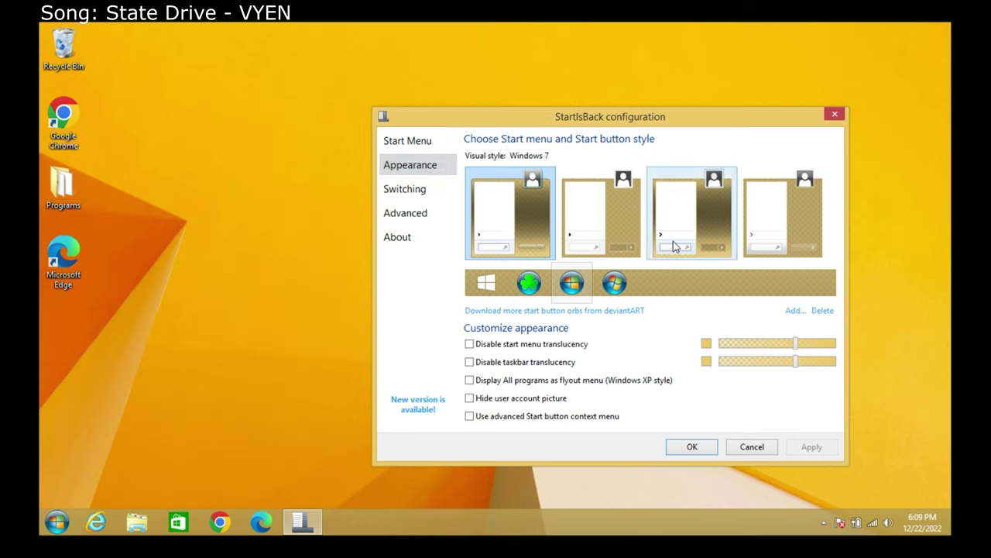
Apply the AeroByDesign visual style and preview the Start menu with it
{"action": "left_click", "coordinate": [705, 248]}
{"action": "left_click", "coordinate": [635, 243]}
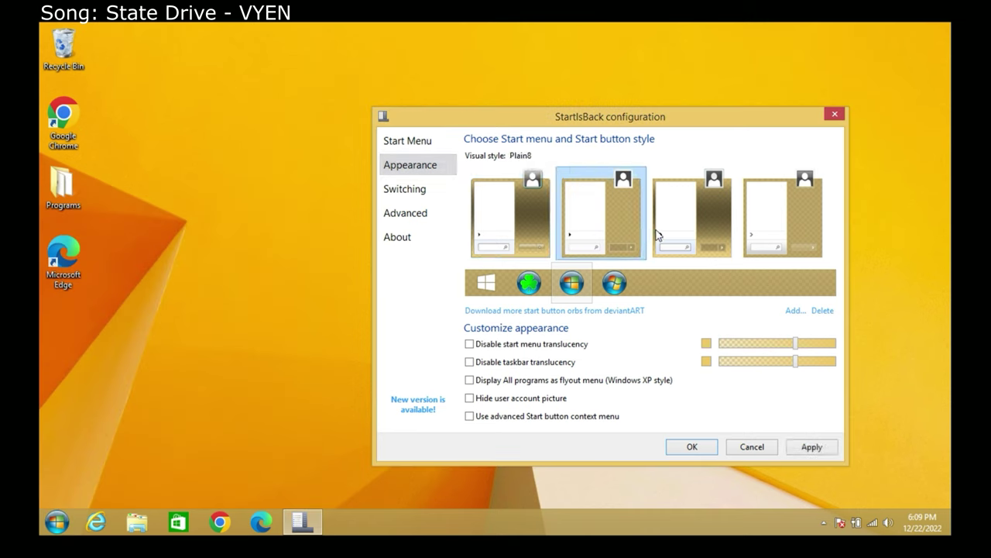
{"action": "left_click", "coordinate": [670, 232]}
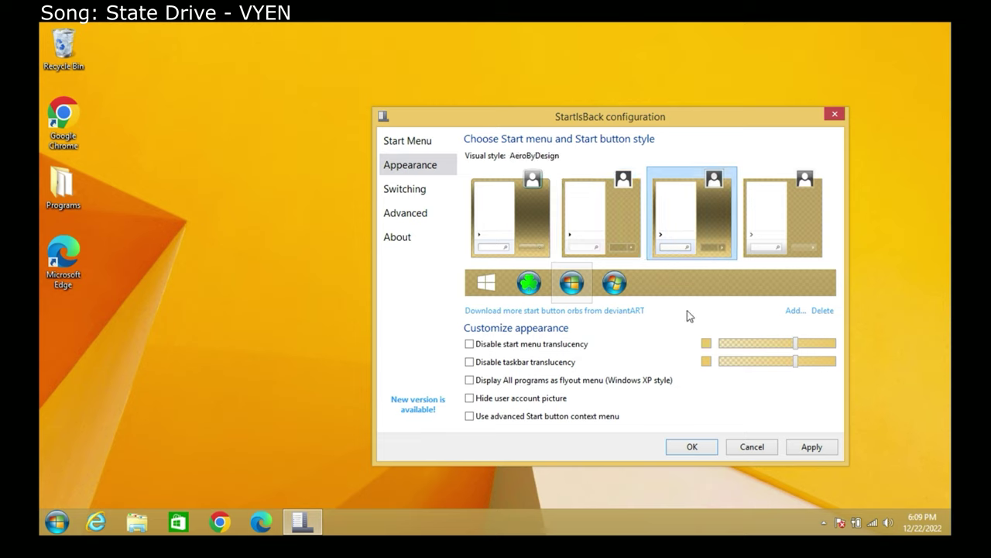
{"action": "left_click", "coordinate": [802, 447]}
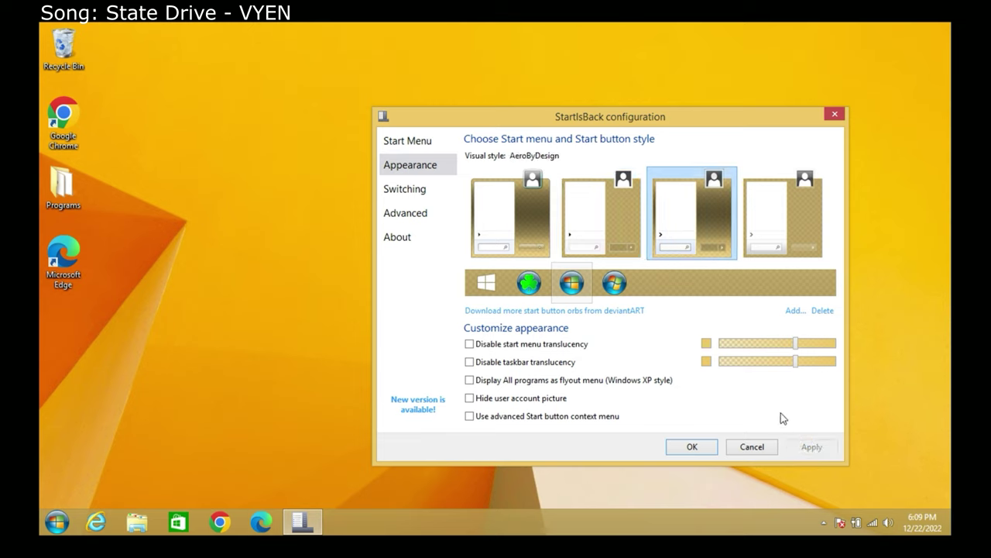
{"action": "key", "text": "super"}
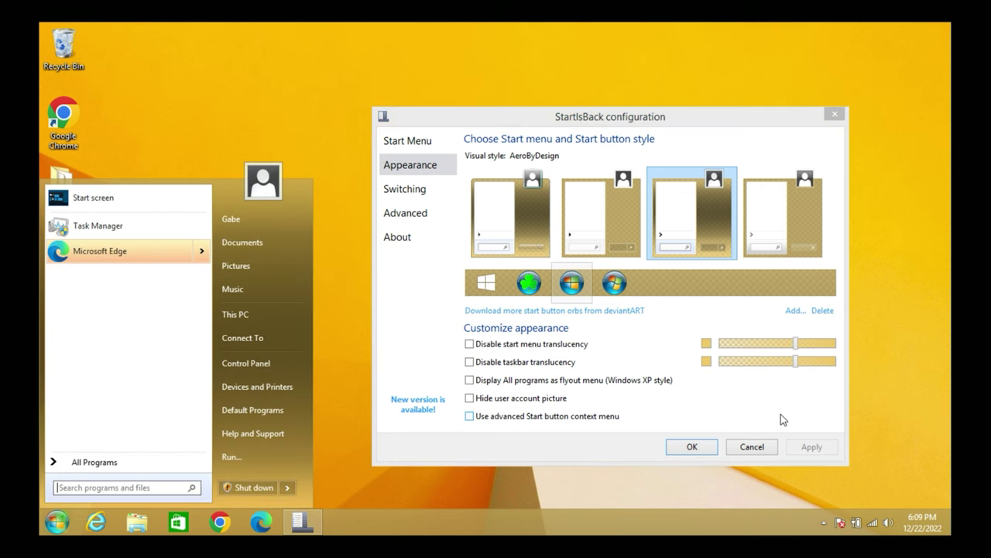
{"action": "key", "text": "super"}
Move the configuration window behind the Start menu area and examine the AeroByDesign menu's translucency over it
{"action": "left_click_drag", "start_coordinate": [555, 122], "coordinate": [262, 149]}
{"action": "key", "text": "super"}
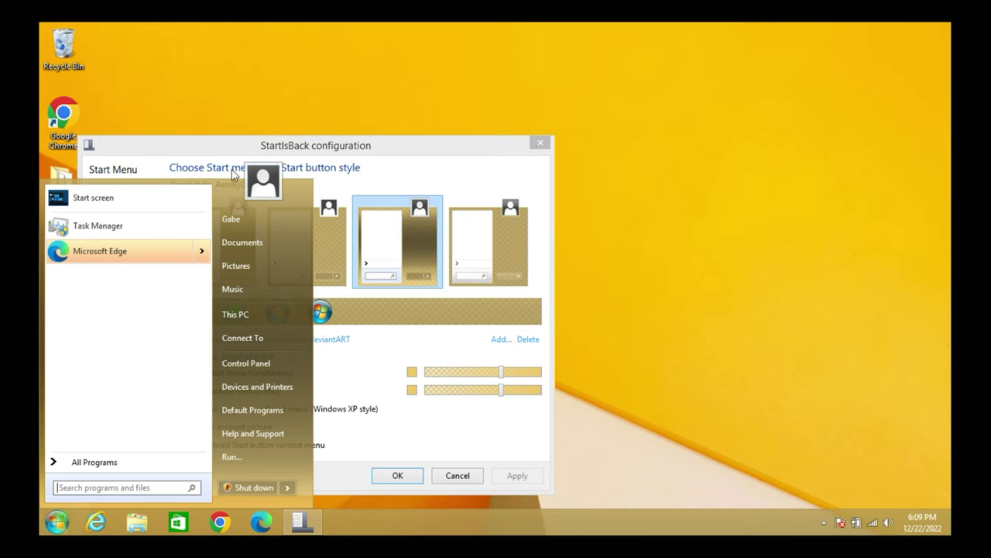
{"action": "left_click", "coordinate": [231, 171]}
Apply the Aero 8 visual style and preview the Start menu over the configuration window
{"action": "left_click", "coordinate": [462, 254]}
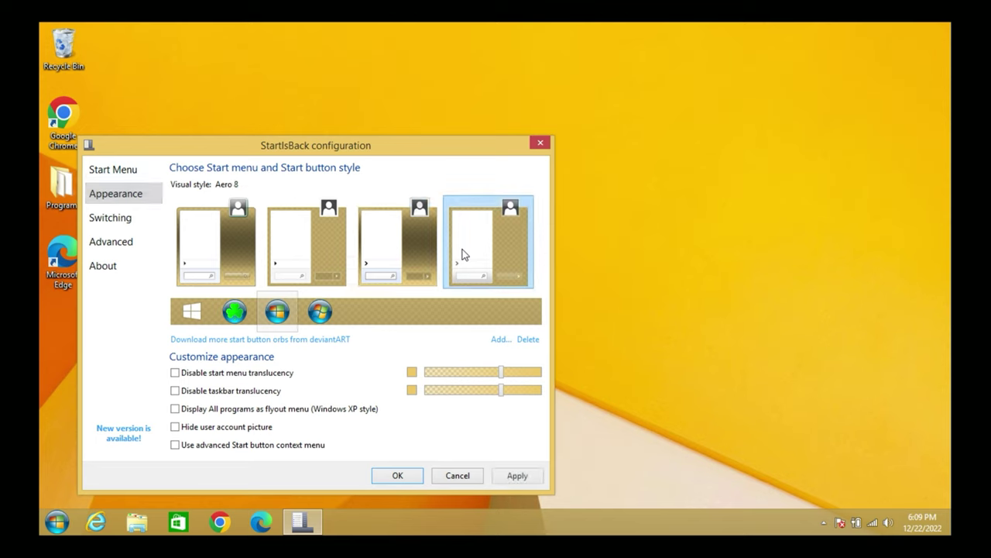
{"action": "left_click", "coordinate": [515, 475]}
{"action": "key", "text": "super"}
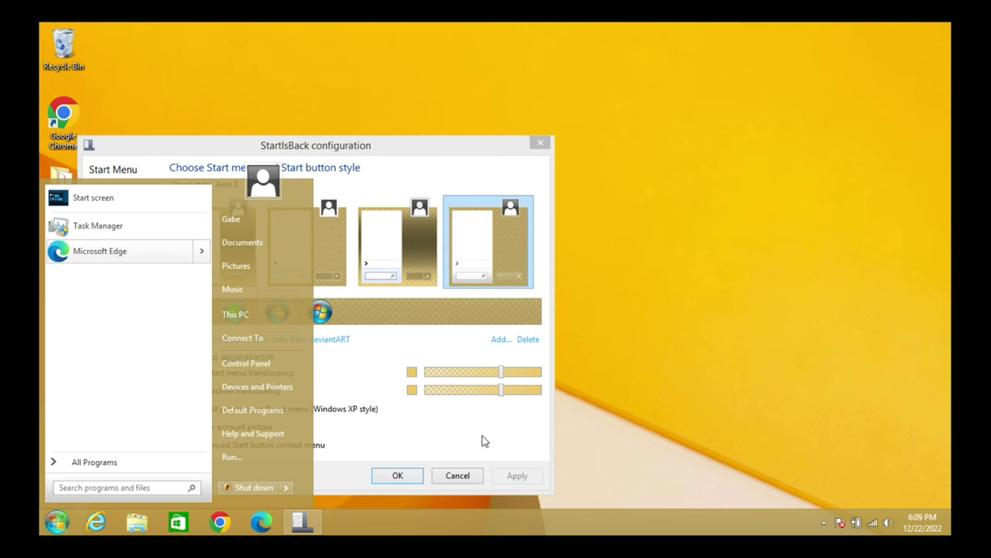
{"action": "left_click", "coordinate": [484, 439]}
Move the configuration window back toward the middle of the desktop and reapply the AeroByDesign visual style
{"action": "left_click_drag", "start_coordinate": [236, 149], "coordinate": [455, 102]}
{"action": "left_click", "coordinate": [637, 201]}
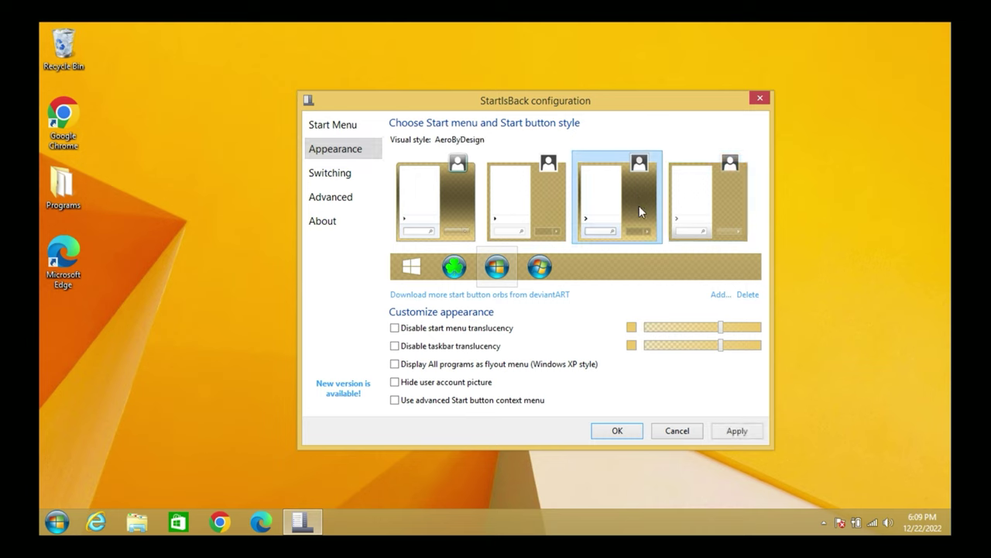
{"action": "left_click", "coordinate": [742, 433]}
Review the Start menu item and behavior settings, including the right side items, and compare them with the open Start menu
{"action": "left_click", "coordinate": [341, 124]}
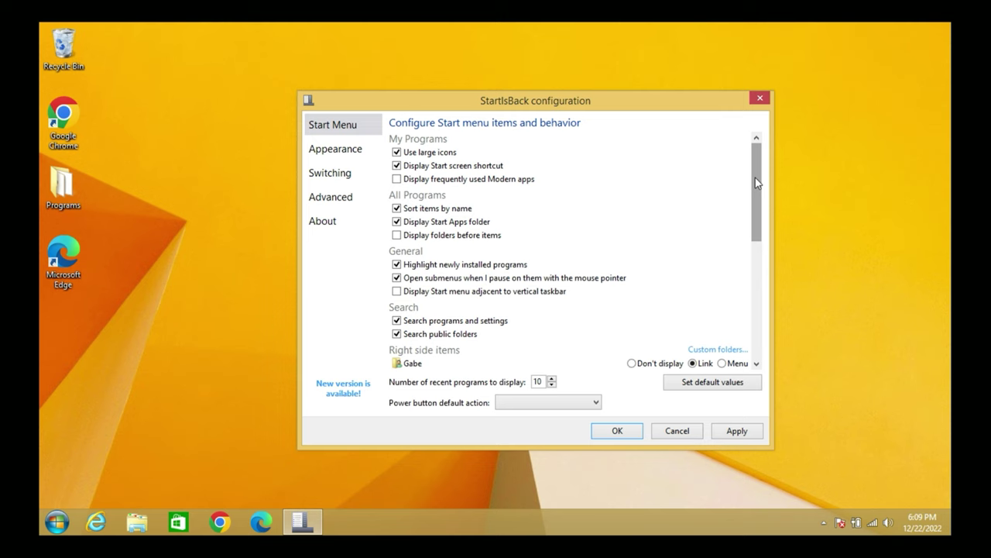
{"action": "left_click_drag", "start_coordinate": [755, 182], "coordinate": [753, 330]}
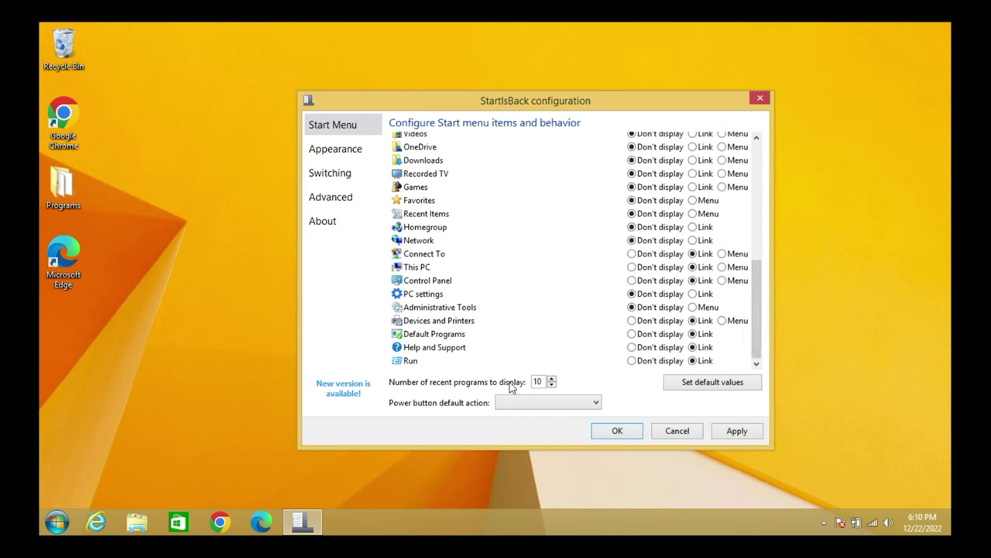
{"action": "key", "text": "super"}
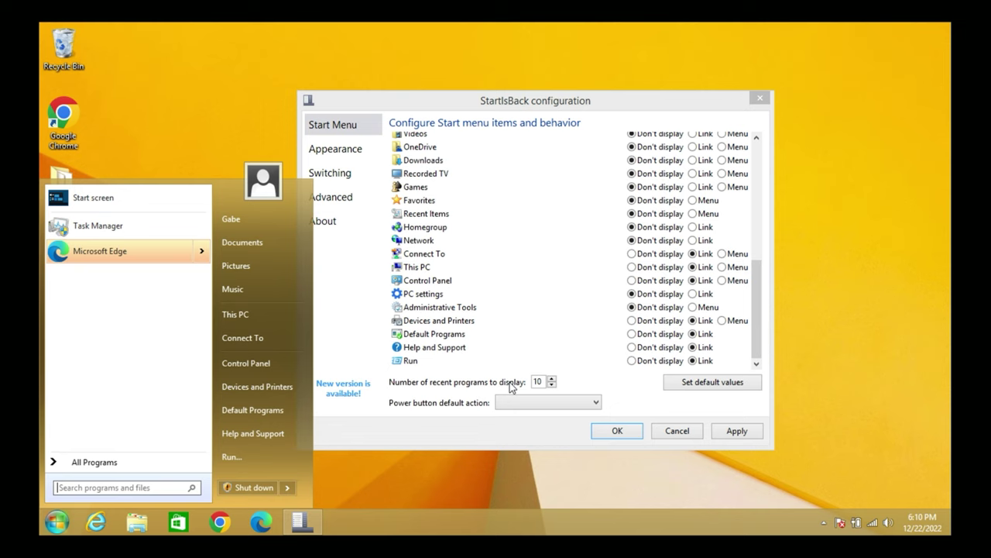
{"action": "left_click", "coordinate": [511, 387]}
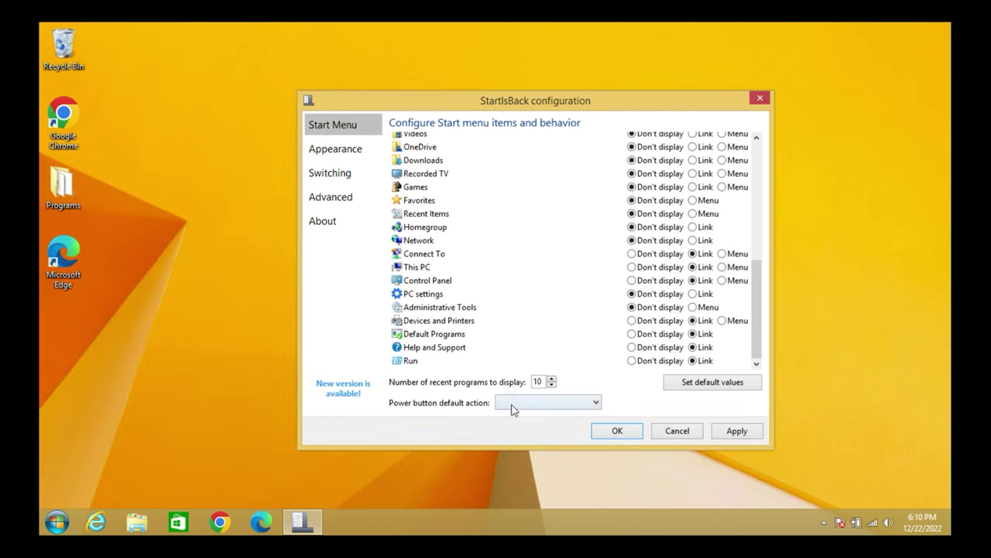
Examine the available default actions for the power button without choosing one, and check the Start menu
{"action": "left_click", "coordinate": [512, 405]}
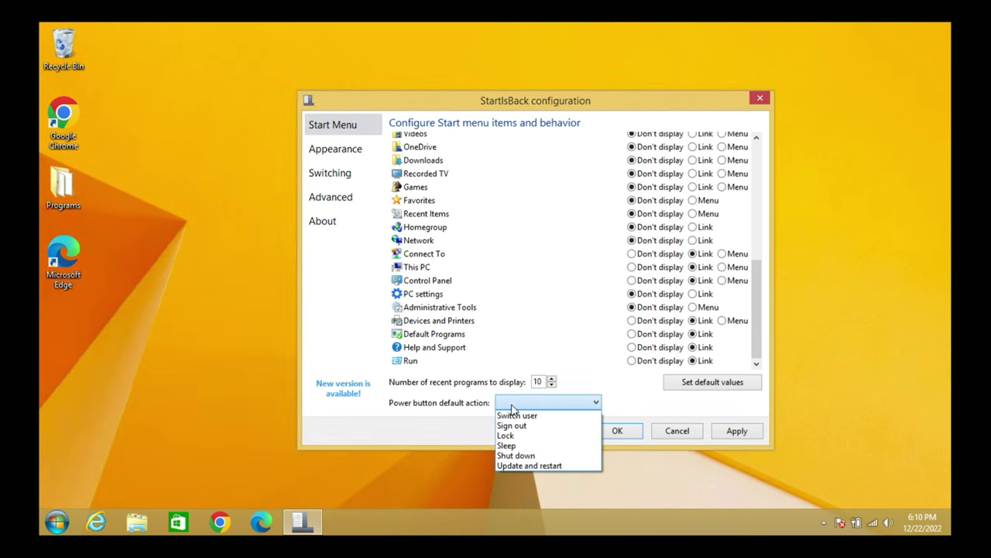
{"action": "key", "text": "super"}
{"action": "key", "text": "super"}
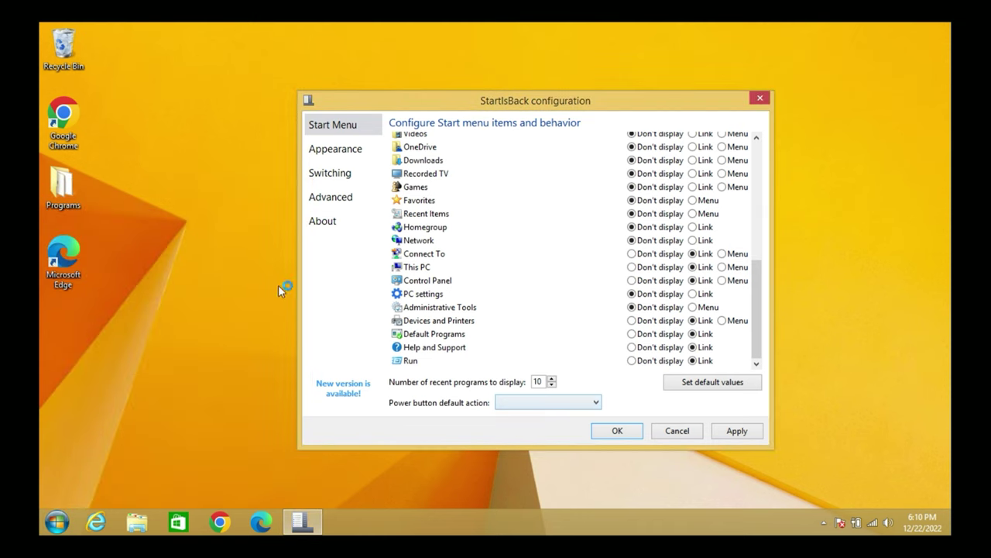
Review the StartIsBack Switching settings and test the Windows key behavior by toggling the Start menu
{"action": "left_click", "coordinate": [336, 389]}
{"action": "left_click", "coordinate": [333, 174]}
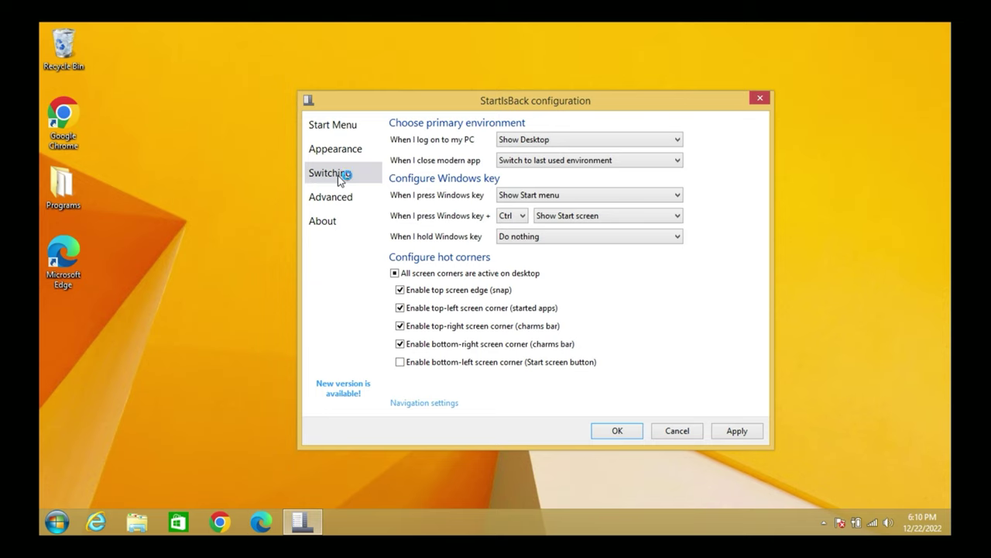
{"action": "left_click", "coordinate": [685, 285]}
{"action": "key", "text": "super"}
{"action": "key", "text": "super"}
{"action": "key", "text": "super"}
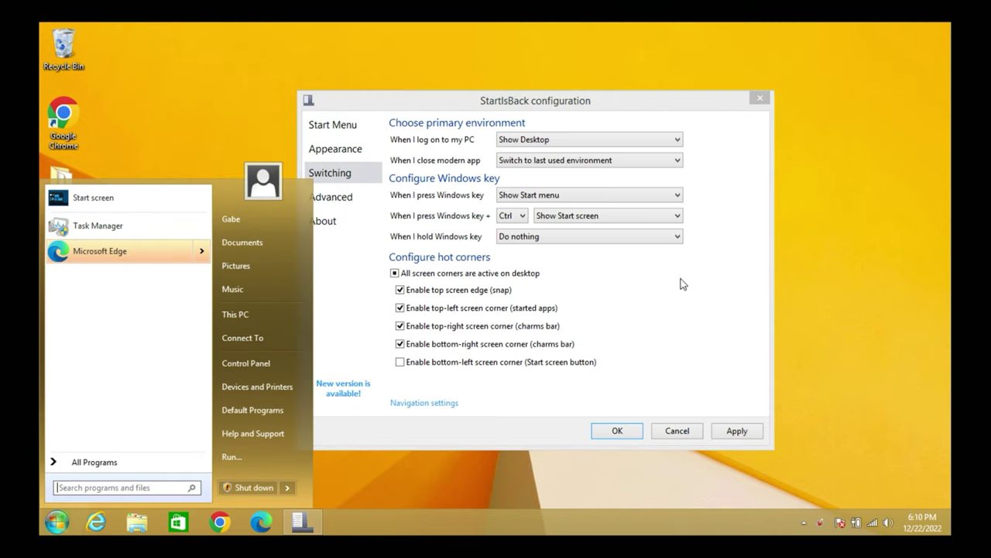
Launch the Calendar app from the Start Apps folder in the Start menu's program list
{"action": "left_click", "coordinate": [106, 462]}
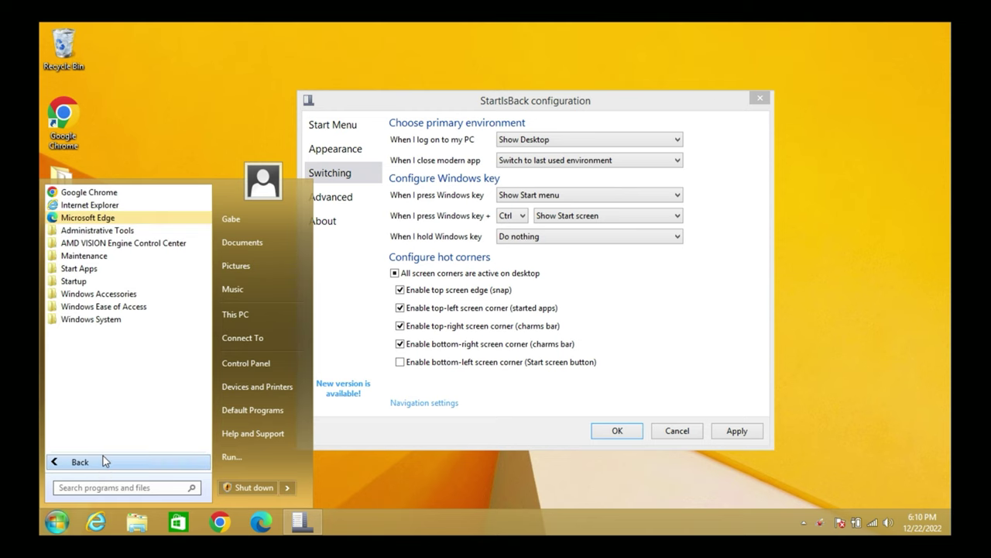
{"action": "left_click", "coordinate": [89, 271]}
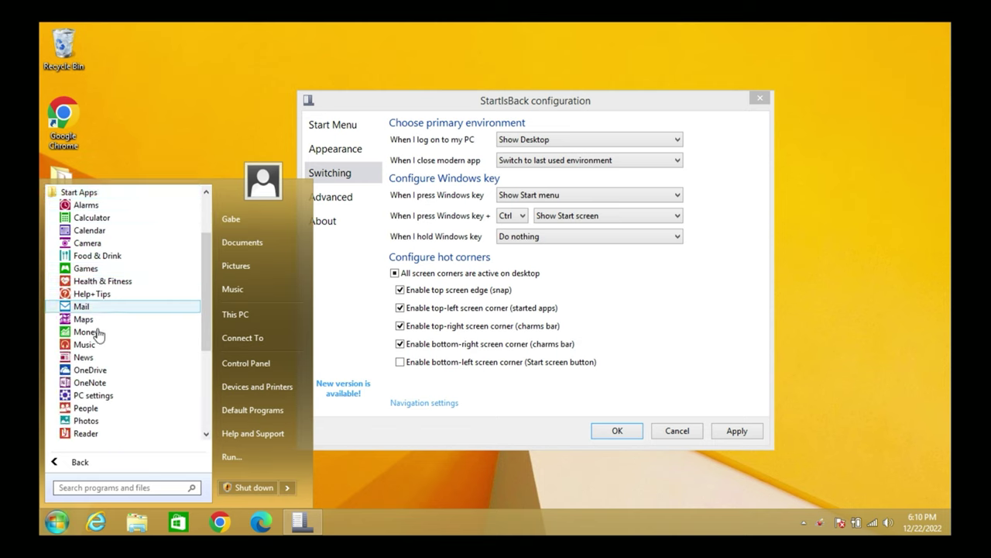
{"action": "left_click", "coordinate": [99, 230]}
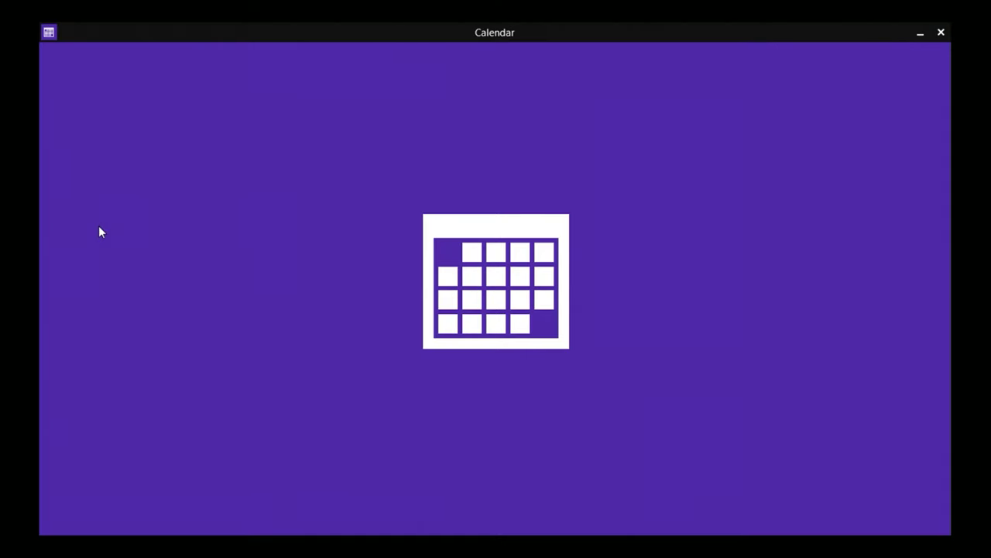
Leave Calendar for the Start menu and launch the Calculator app from the Start Apps folder
{"action": "key", "text": "super"}
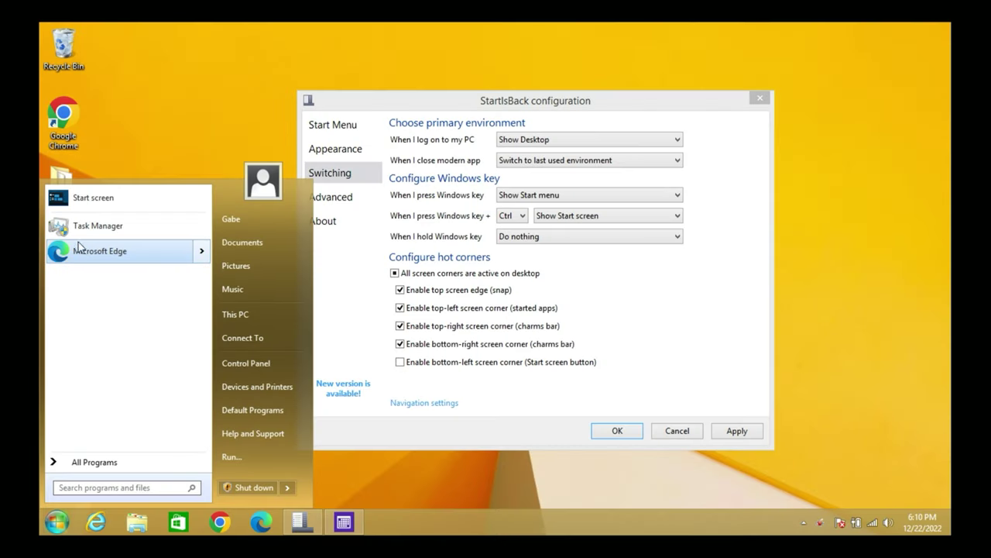
{"action": "left_click", "coordinate": [99, 463]}
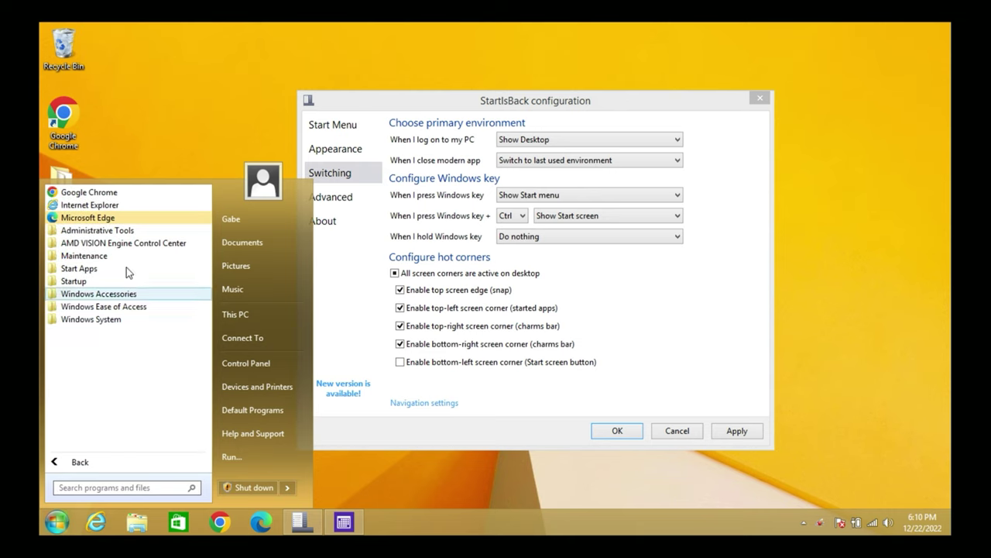
{"action": "left_click", "coordinate": [100, 268]}
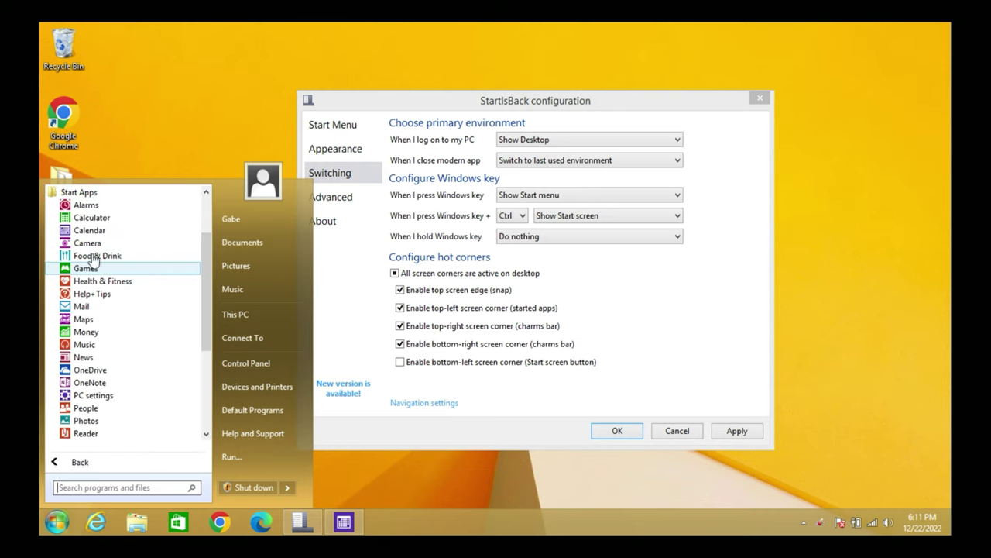
{"action": "left_click", "coordinate": [95, 221]}
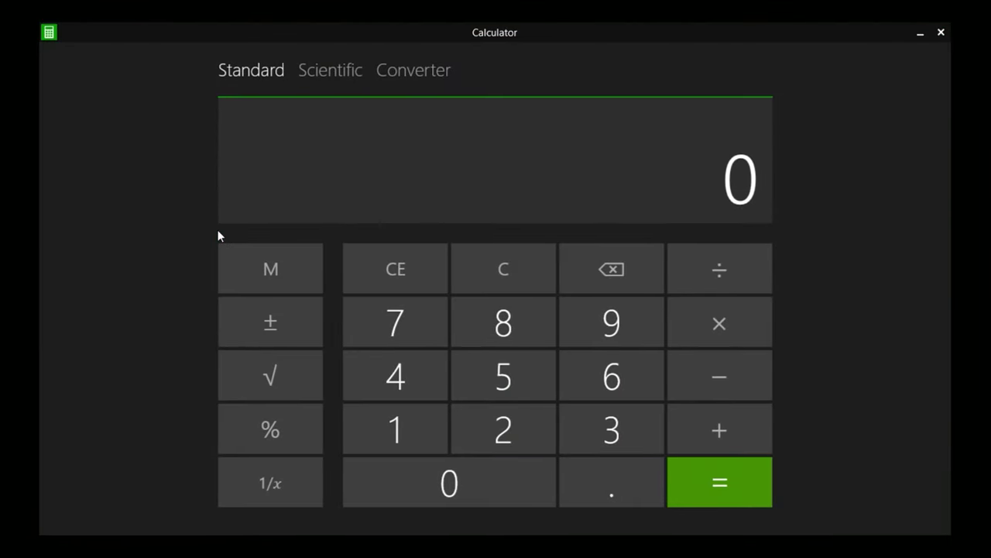
Return from Calculator to the desktop and toggle the Start menu to check its behavior
{"action": "key", "text": "super"}
{"action": "key", "text": "super"}
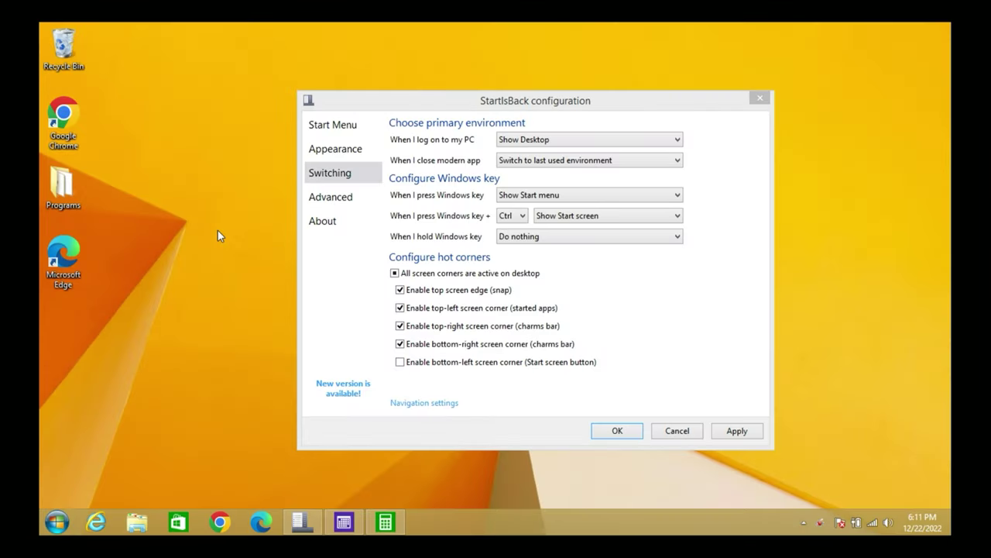
{"action": "key", "text": "super"}
{"action": "key", "text": "super"}
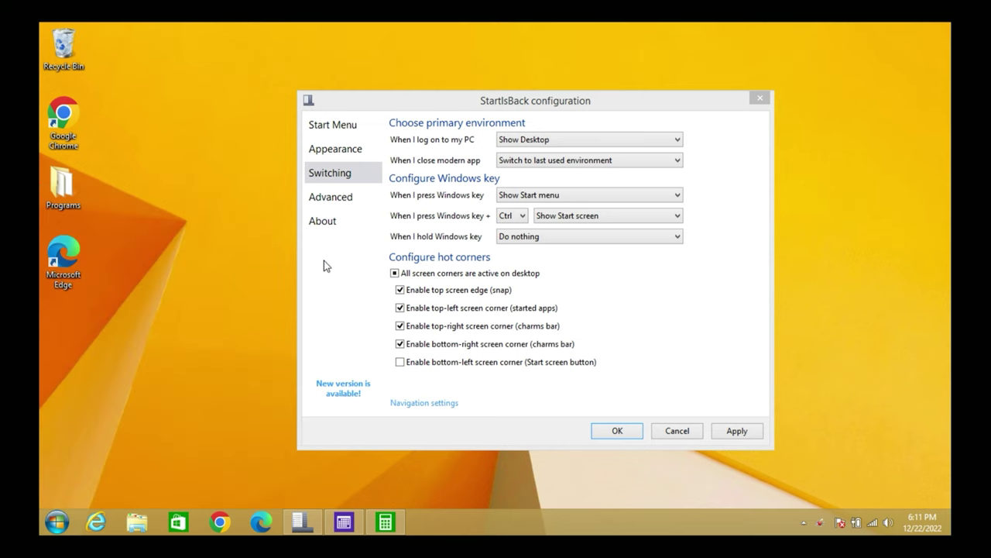
Switch back to the running Calendar and Calculator apps and close both of them
{"action": "left_click", "coordinate": [358, 527]}
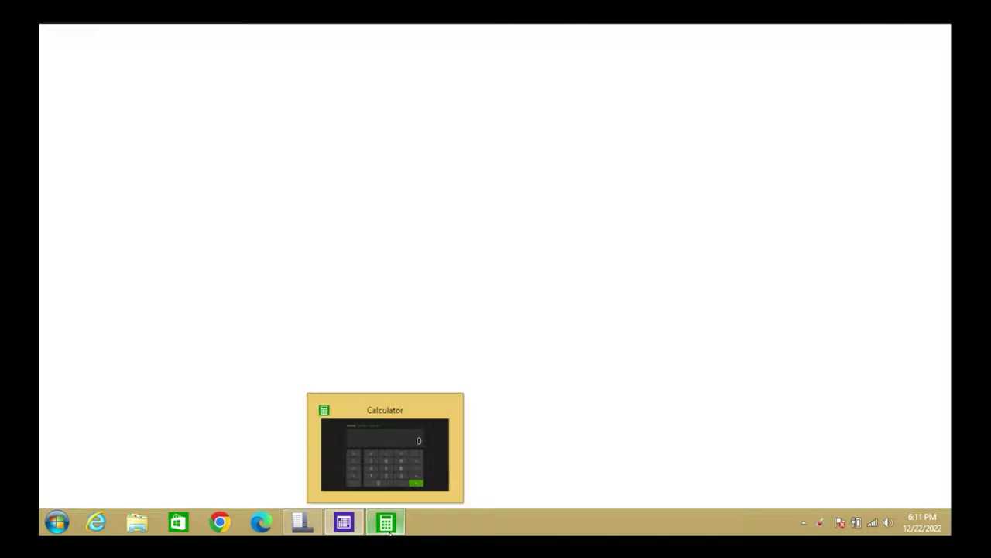
{"action": "left_click", "coordinate": [434, 448]}
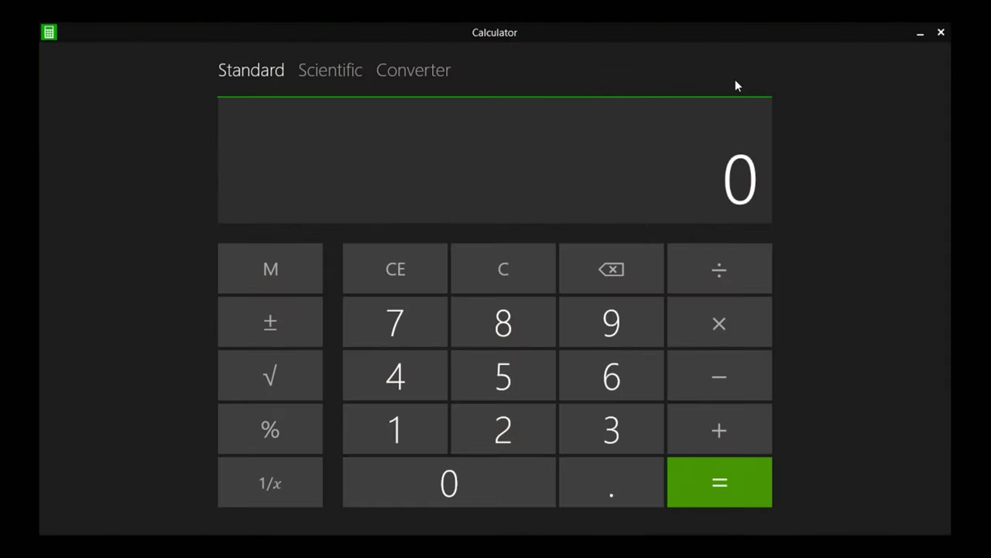
{"action": "left_click", "coordinate": [941, 33]}
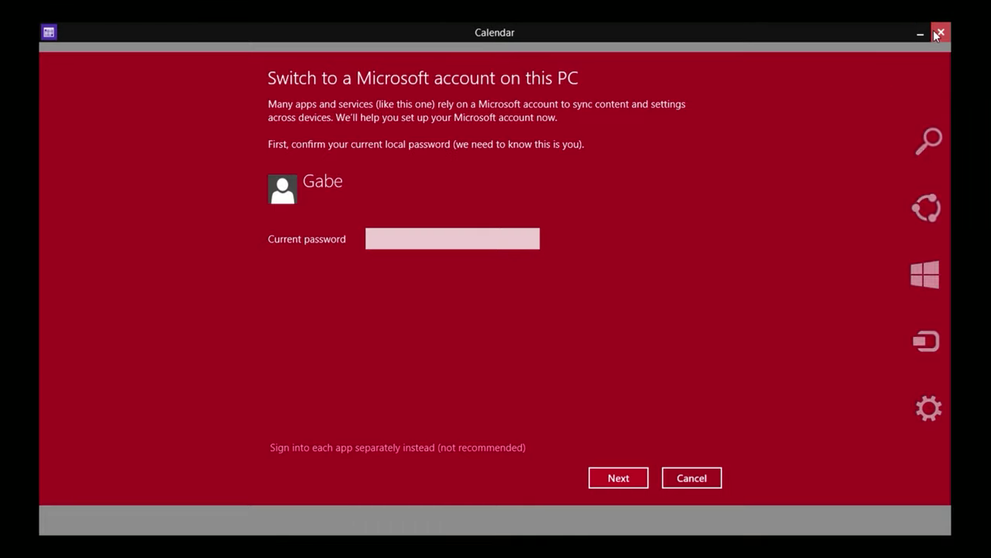
{"action": "left_click", "coordinate": [940, 30]}
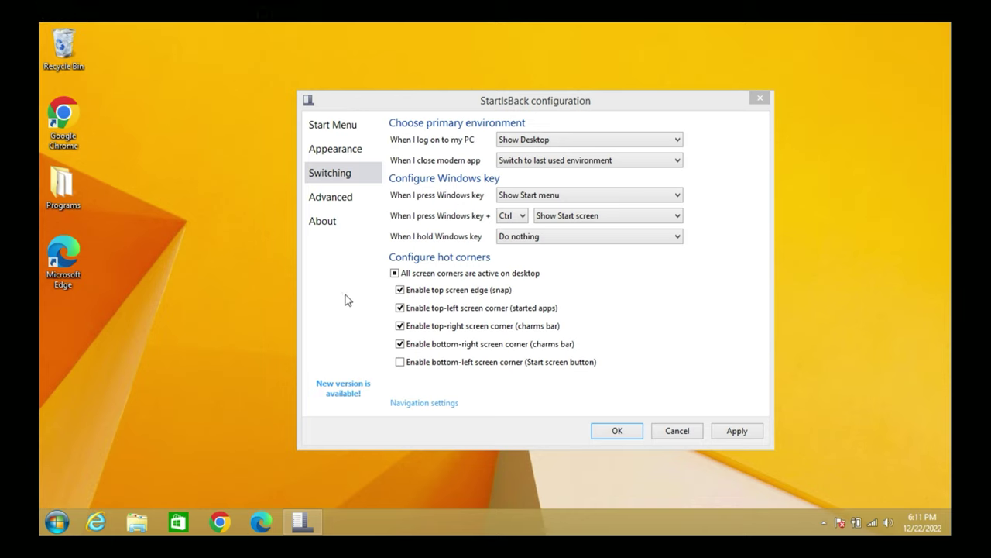
Apply the Switching settings with the bottom-left screen corner disabled, and show the Advanced settings
{"action": "left_click", "coordinate": [400, 362]}
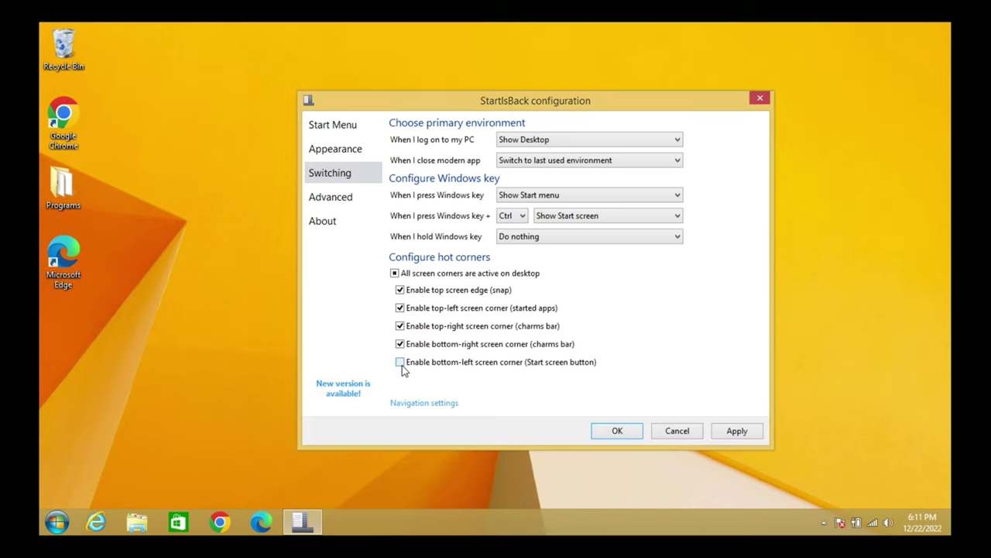
{"action": "left_click", "coordinate": [741, 435]}
{"action": "left_click", "coordinate": [348, 198]}
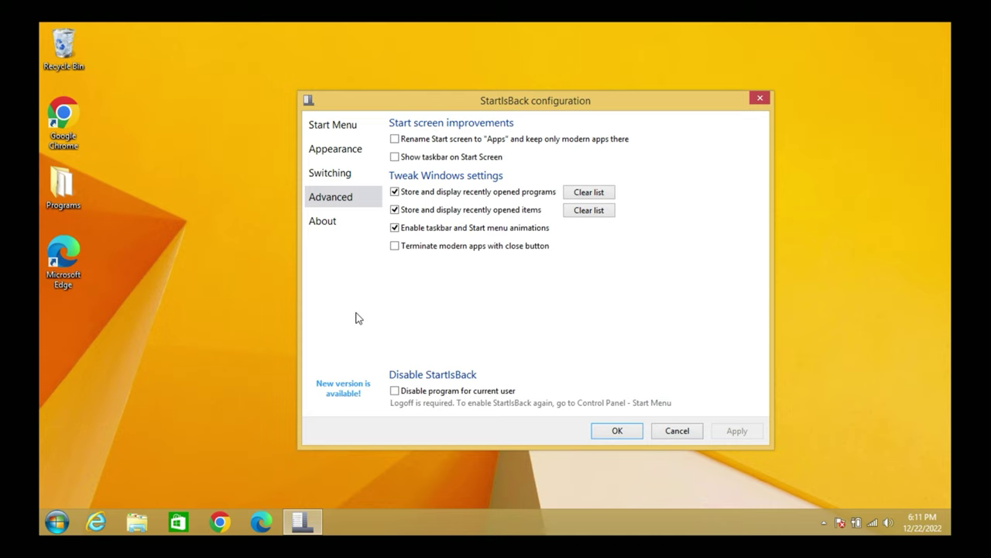
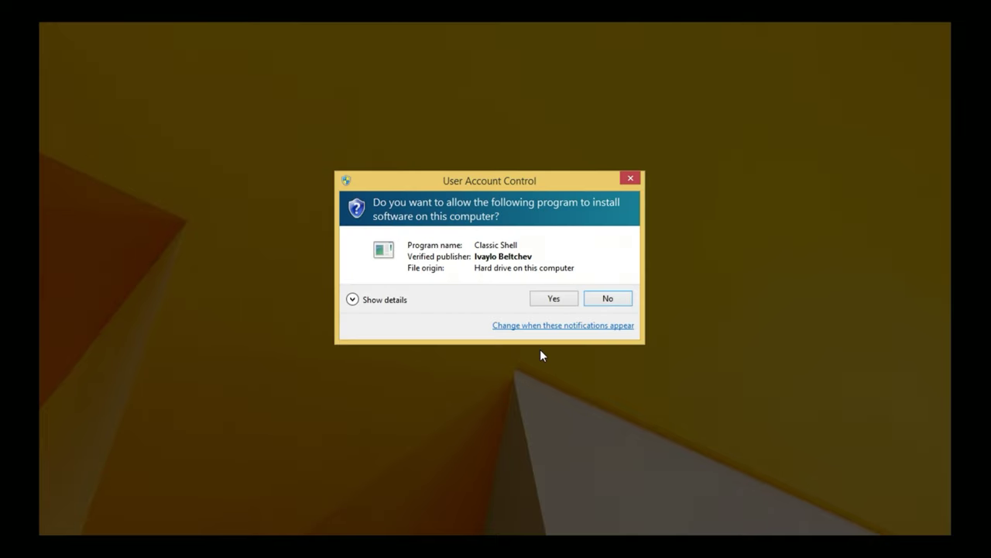
Allow the Classic Shell installation and finish the setup wizard without viewing the Readme file
{"action": "left_click", "coordinate": [544, 300]}
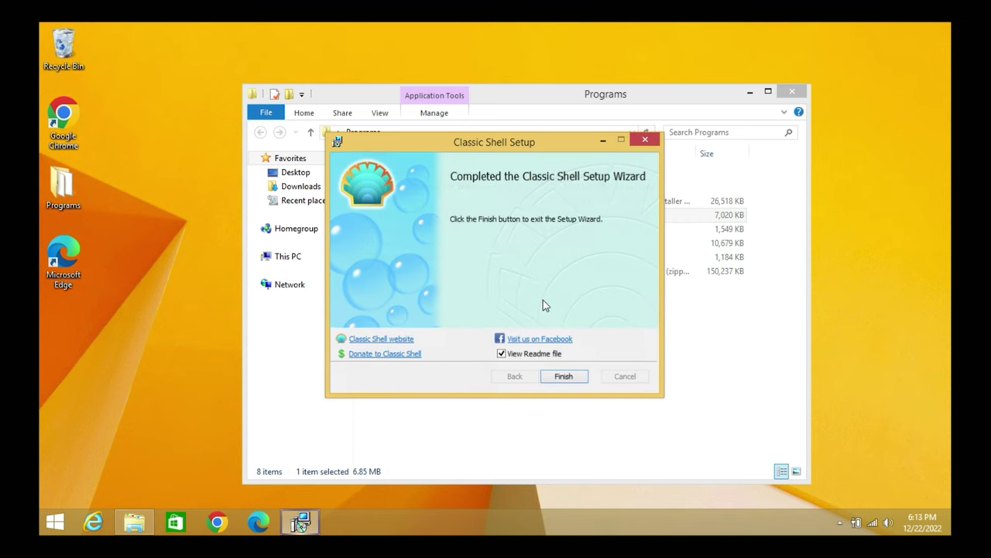
{"action": "left_click", "coordinate": [517, 356]}
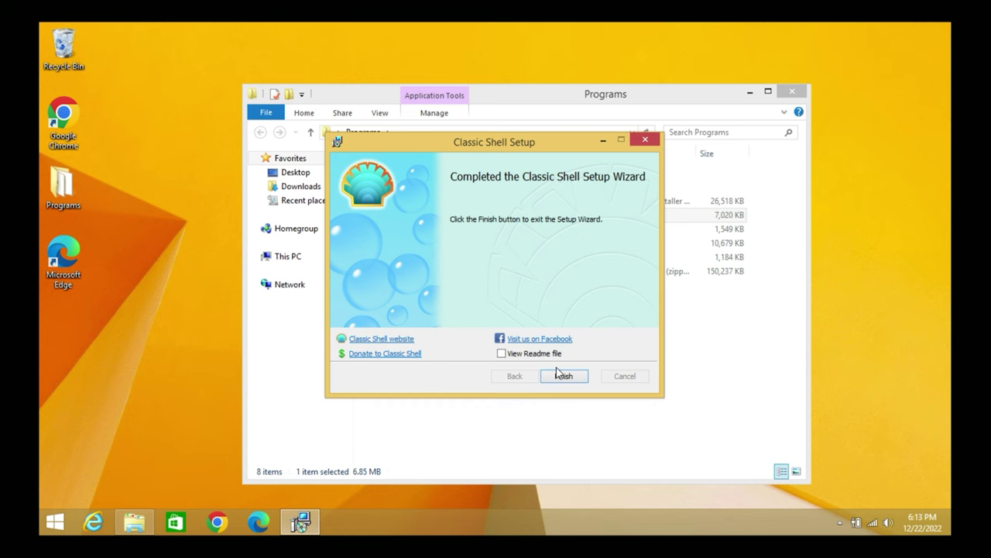
{"action": "left_click", "coordinate": [563, 377]}
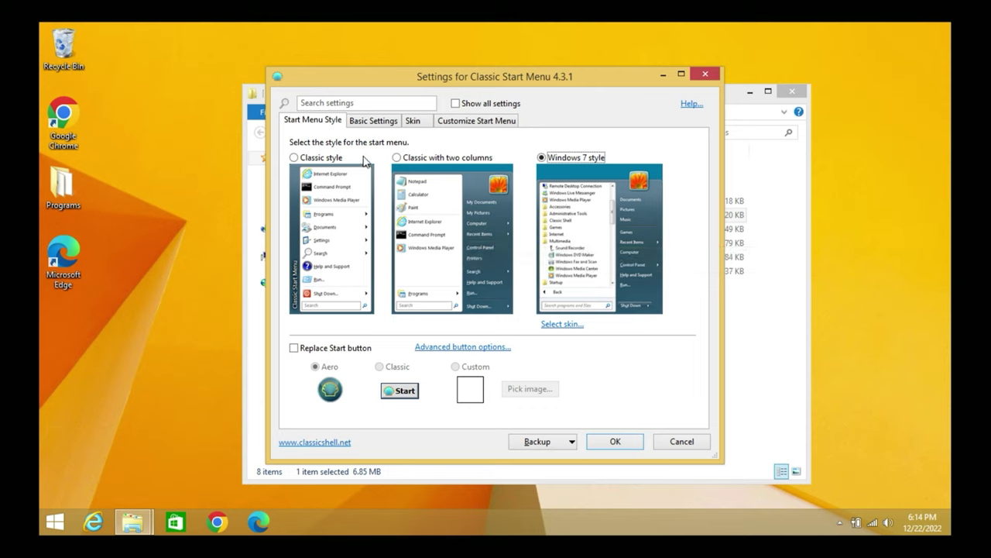
Select the Classic style for the Start menu and preview it by opening and closing the menu
{"action": "left_click", "coordinate": [335, 160]}
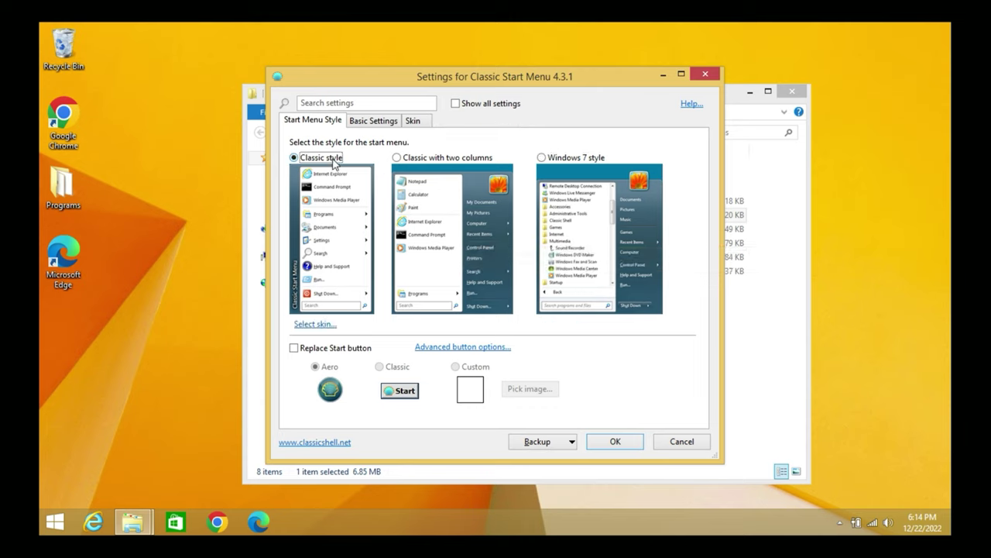
{"action": "key", "text": "super"}
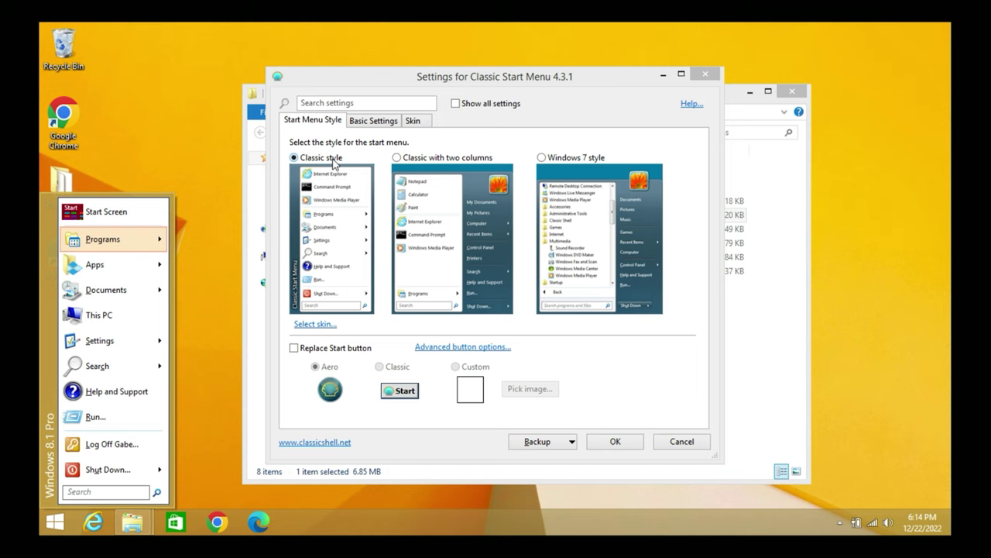
{"action": "key", "text": "super"}
{"action": "key", "text": "super"}
{"action": "key", "text": "super"}
{"action": "key", "text": "super"}
{"action": "key", "text": "super"}
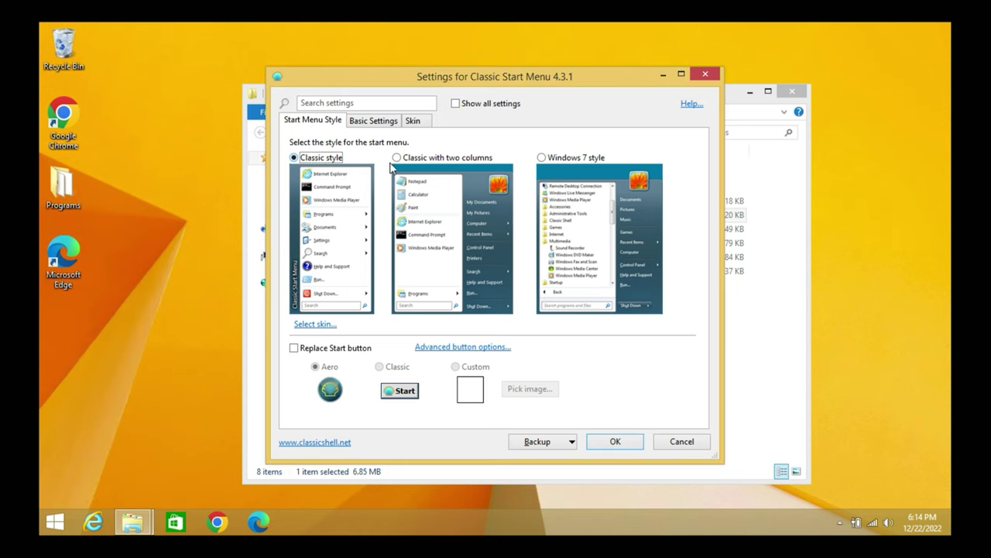
Select the Classic with two columns style and preview the Start menu
{"action": "left_click", "coordinate": [398, 158]}
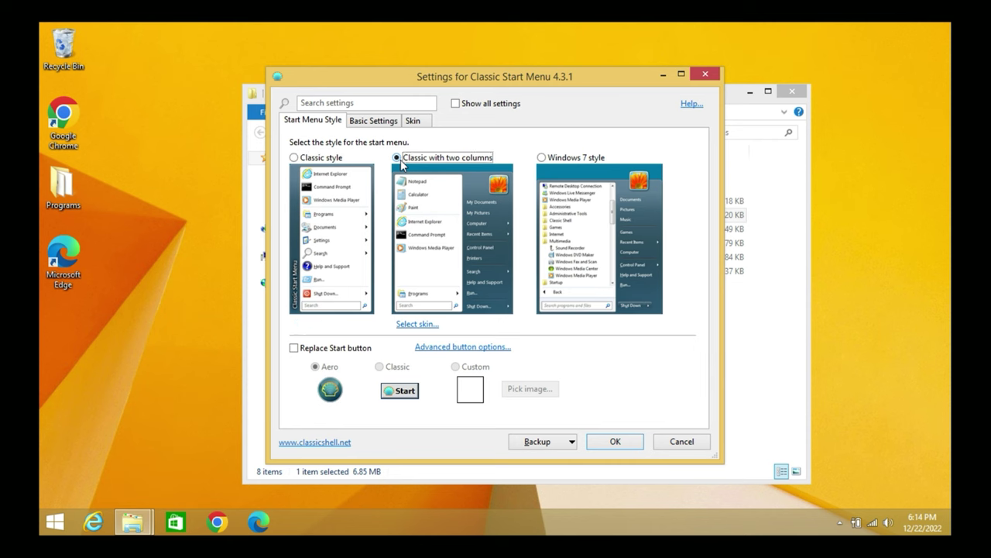
{"action": "key", "text": "super"}
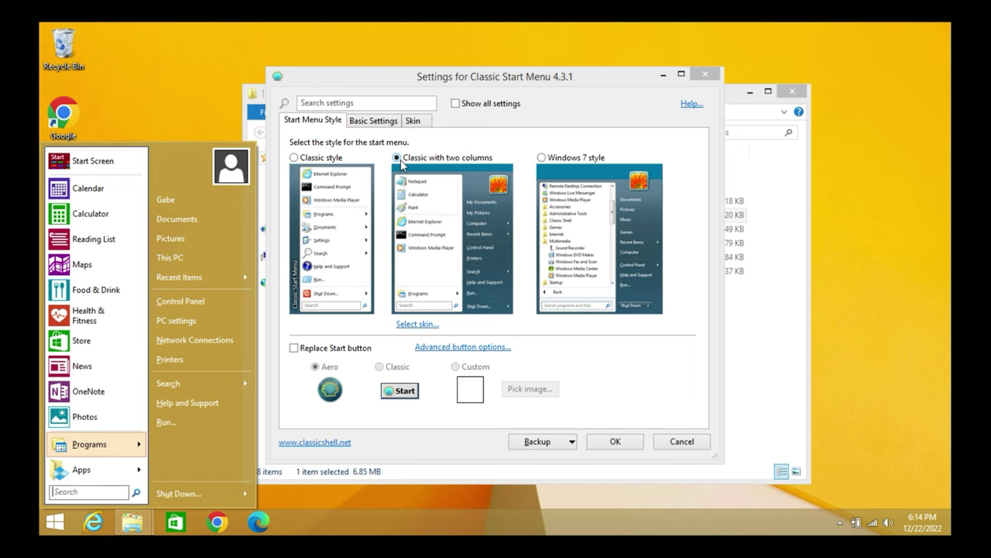
{"action": "key", "text": "super"}
Select the Windows 7 style and preview the Start menu by opening and closing it
{"action": "left_click", "coordinate": [542, 158]}
{"action": "key", "text": "super"}
{"action": "key", "text": "super"}
{"action": "key", "text": "super"}
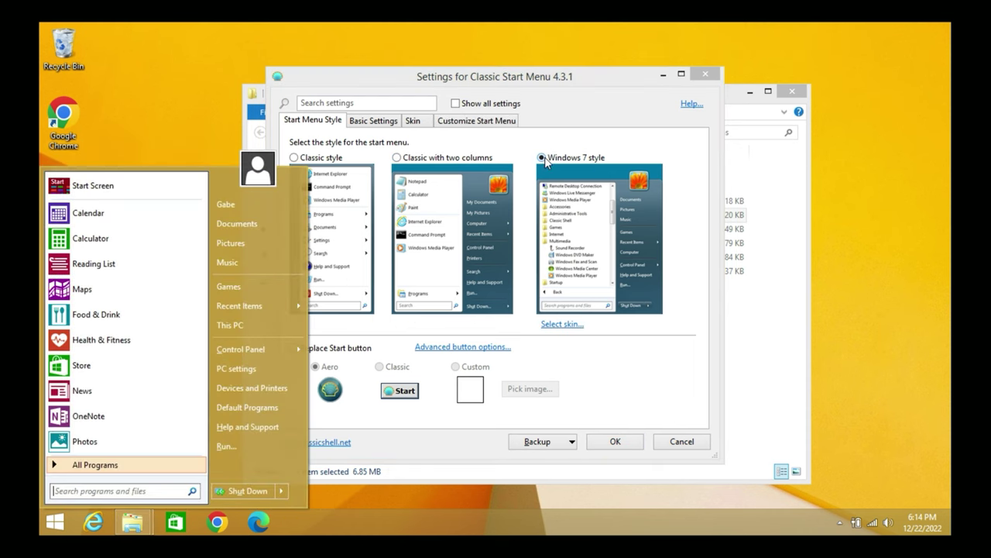
{"action": "key", "text": "super"}
{"action": "key", "text": "super"}
{"action": "key", "text": "super"}
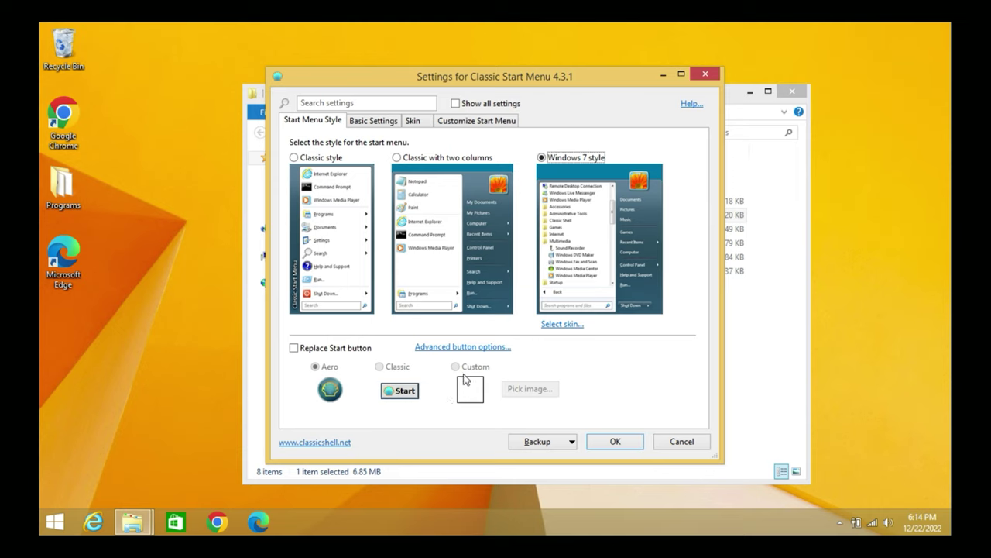
Preview the Start menu with the Windows 8 skin's Shadows on glass option enabled, and turn the option back off
{"action": "left_click", "coordinate": [574, 325]}
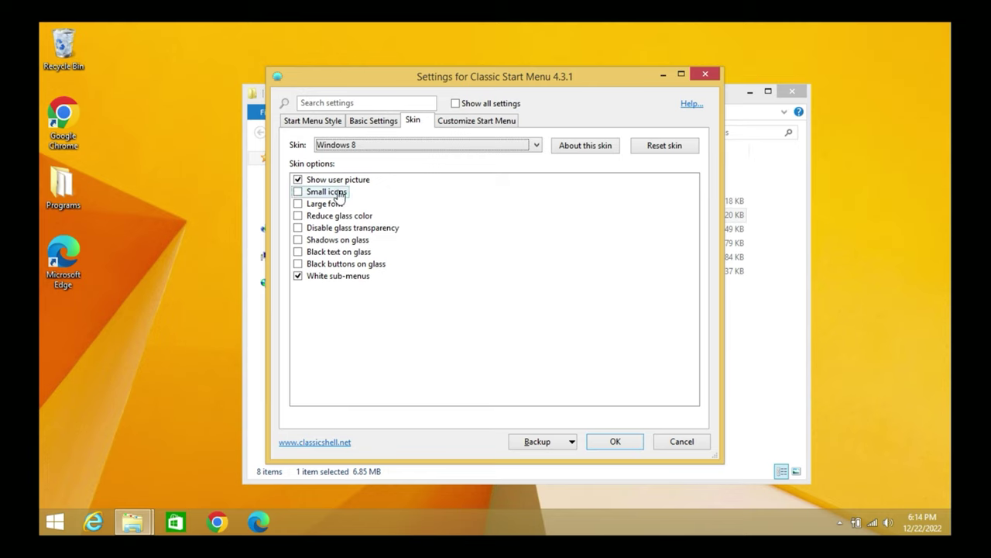
{"action": "left_click", "coordinate": [361, 243]}
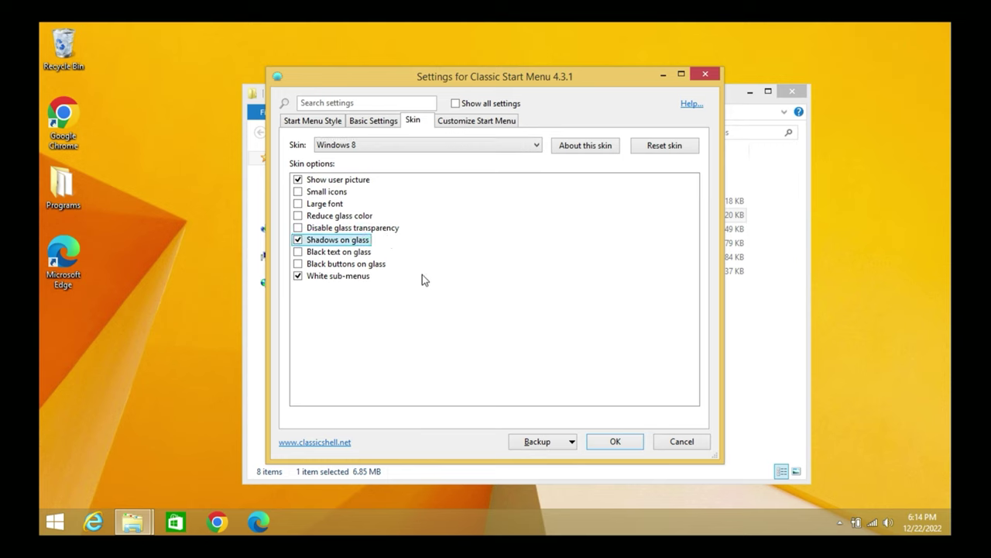
{"action": "key", "text": "super"}
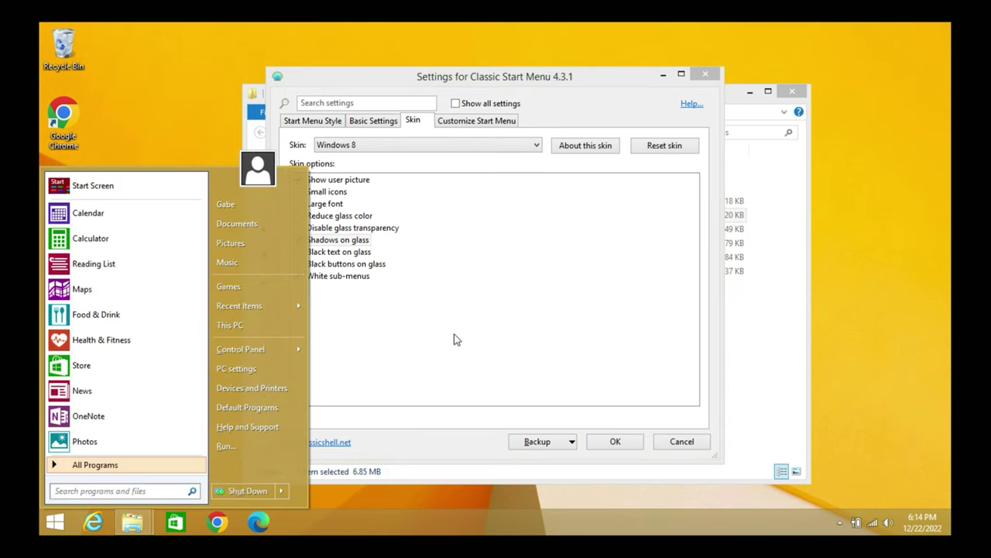
{"action": "key", "text": "super"}
{"action": "left_click", "coordinate": [338, 242]}
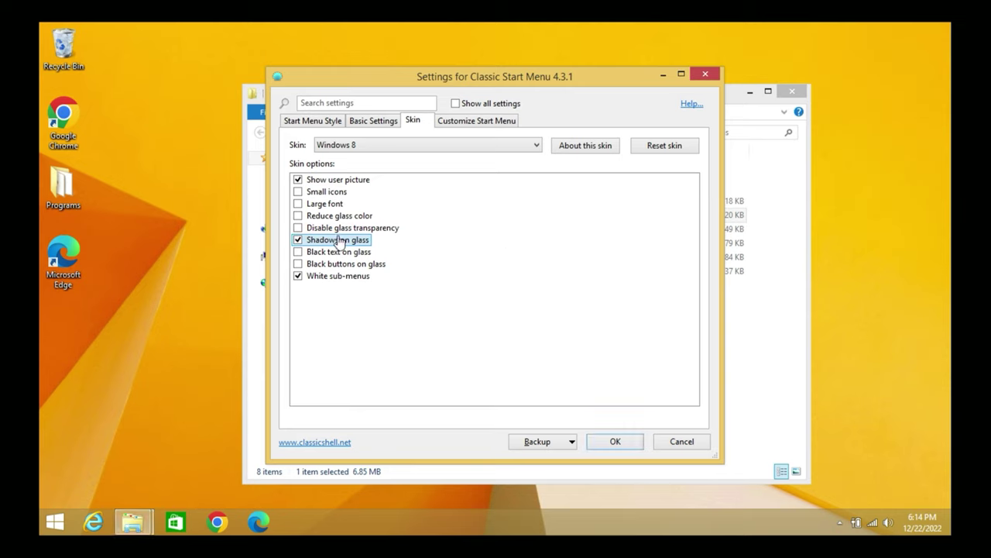
Preview the Start menu with the skin's Black text on glass option enabled, and turn the option back off
{"action": "left_click", "coordinate": [341, 252]}
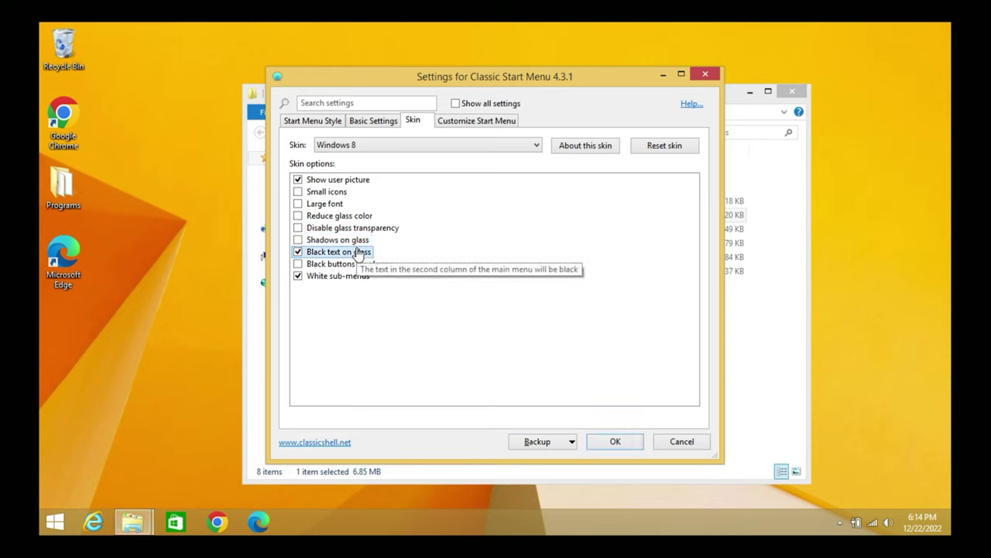
{"action": "left_click", "coordinate": [360, 265]}
{"action": "key", "text": "super"}
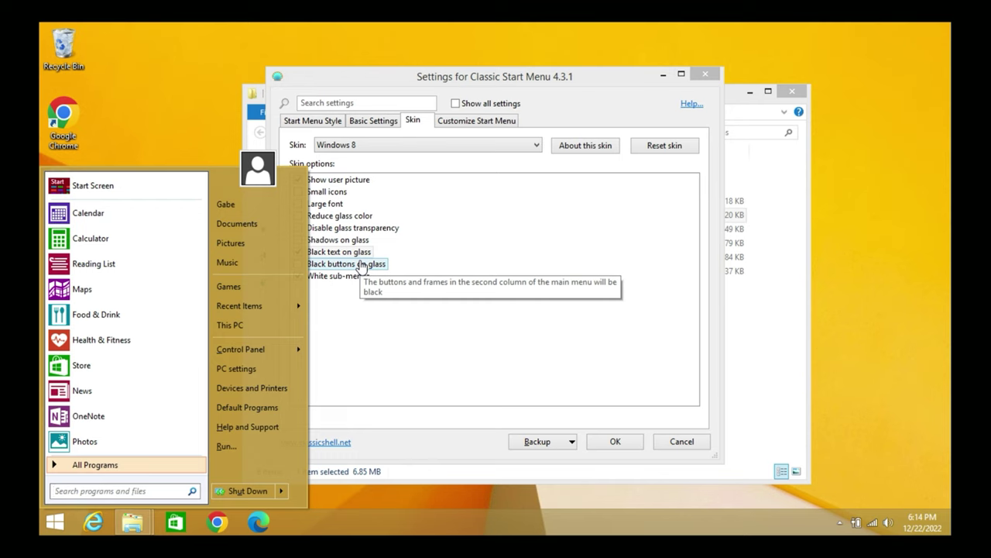
{"action": "left_click", "coordinate": [361, 267]}
{"action": "left_click", "coordinate": [346, 258]}
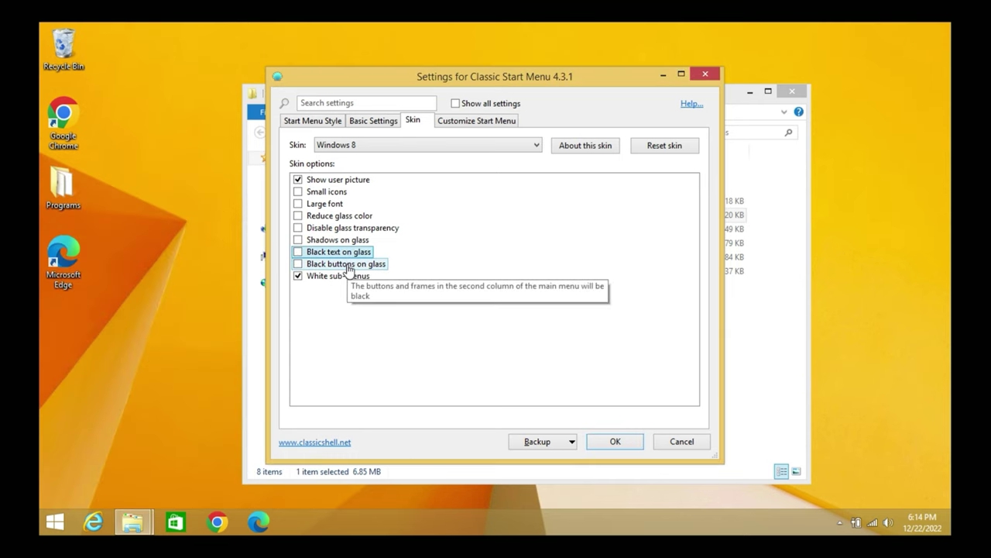
Preview the Start menu with the Windows 8 skin's Black buttons on glass option enabled, and turn the option back off
{"action": "left_click", "coordinate": [348, 266]}
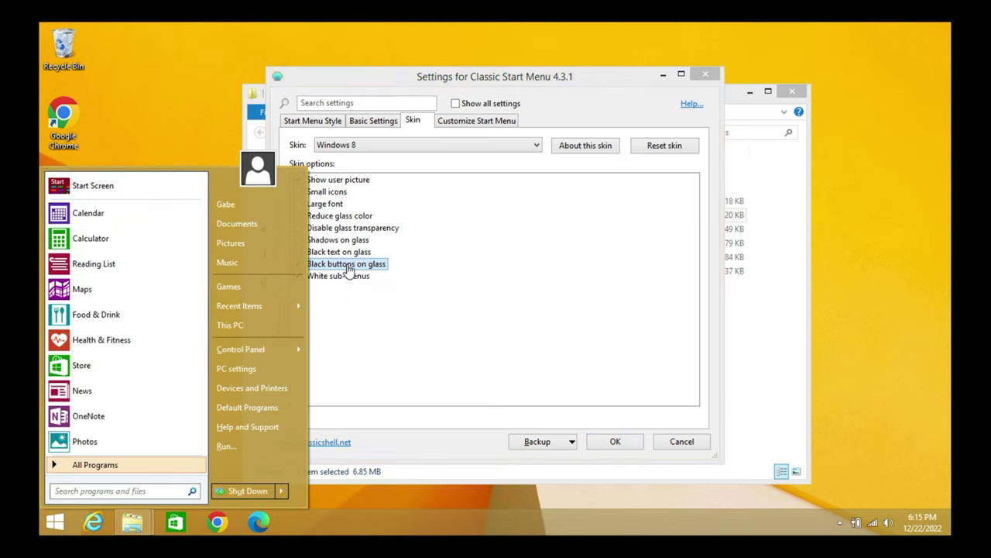
{"action": "left_click", "coordinate": [348, 268]}
{"action": "left_click", "coordinate": [349, 266]}
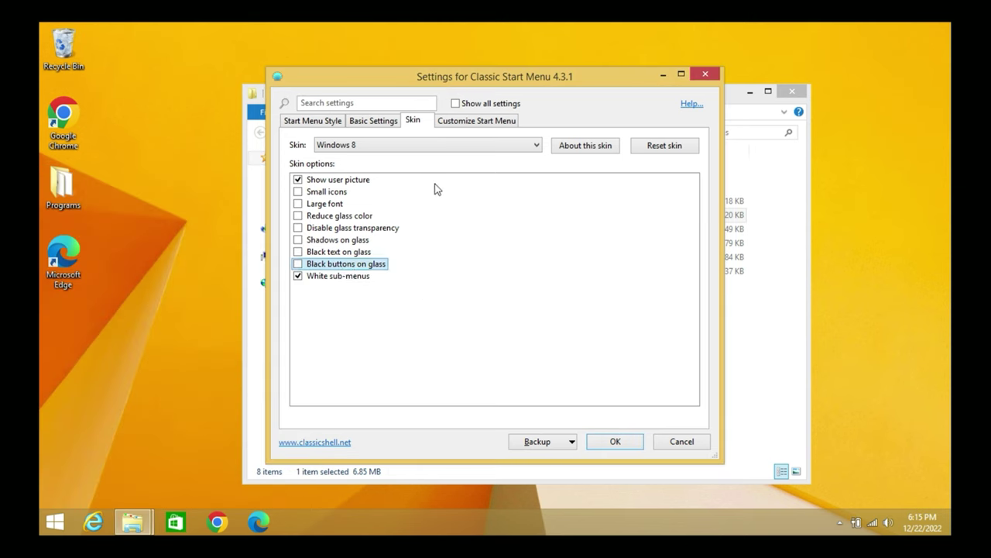
Switch the skin to Classic Skin and preview the Start menu
{"action": "left_click", "coordinate": [412, 144]}
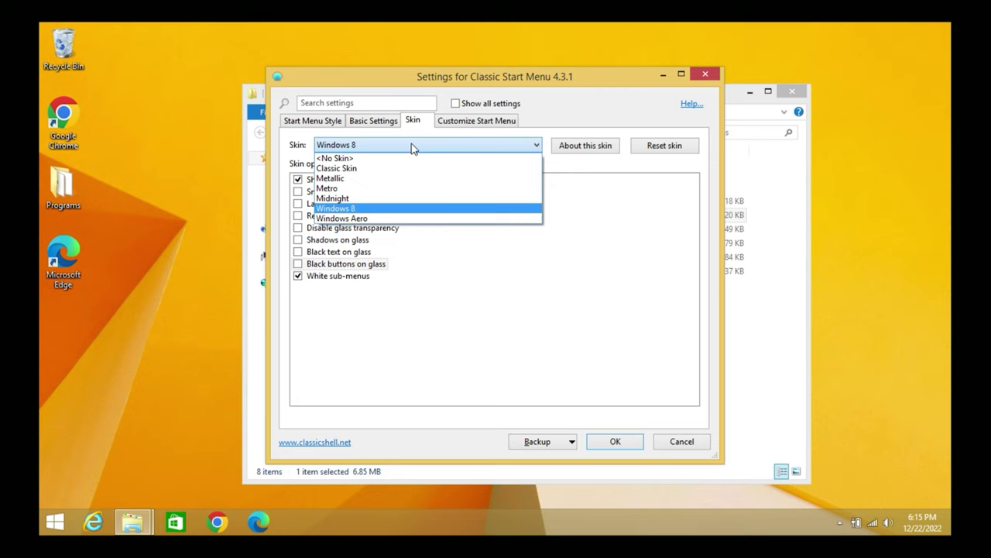
{"action": "left_click", "coordinate": [411, 169]}
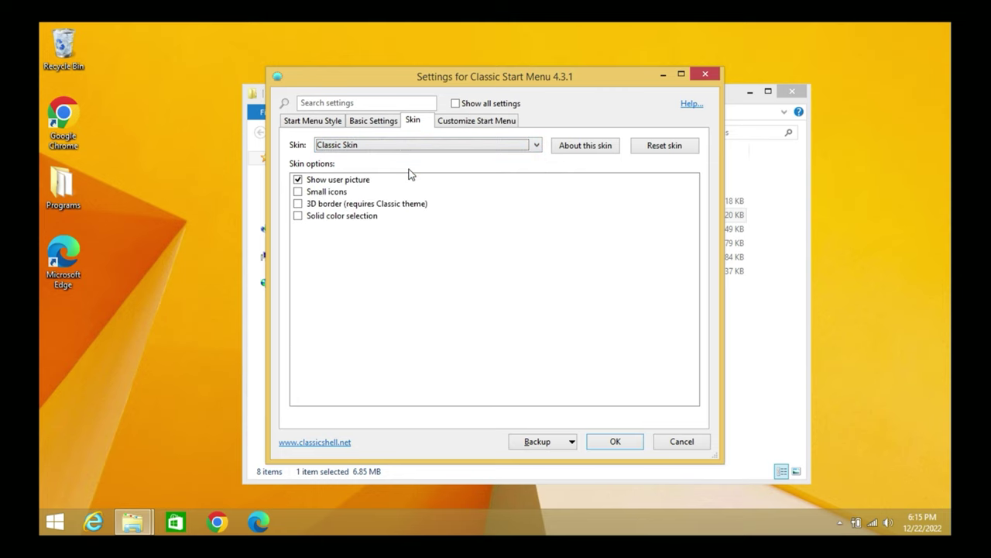
{"action": "key", "text": "super"}
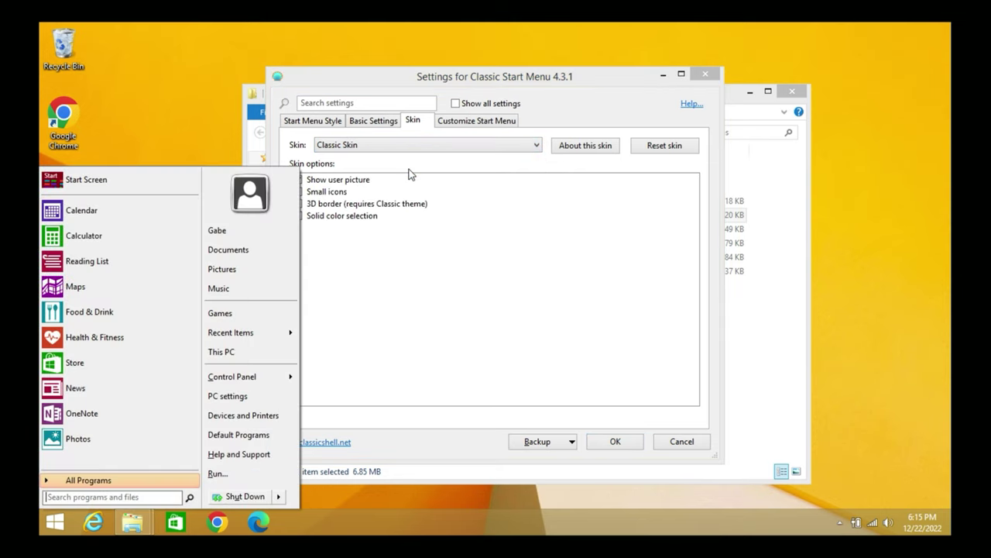
{"action": "key", "text": "Escape"}
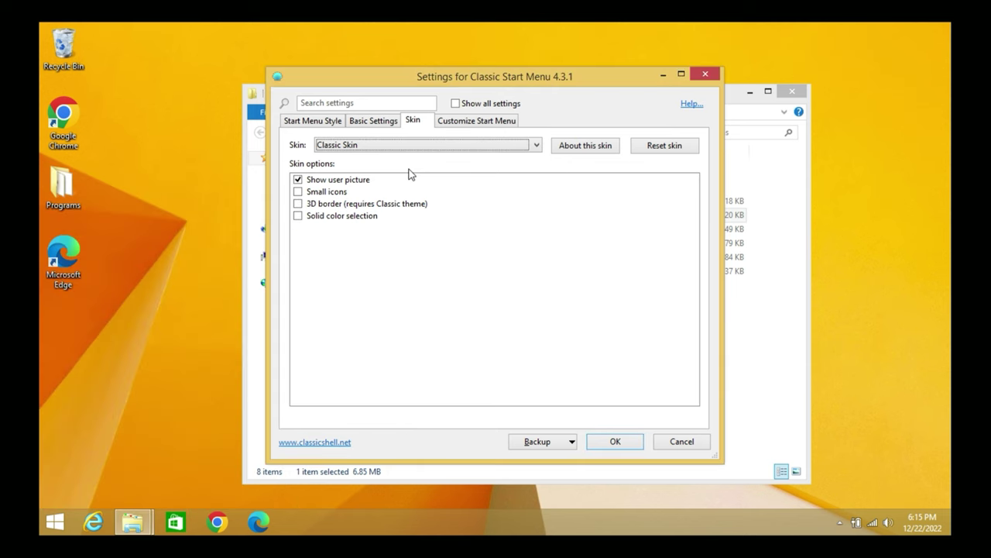
Preview the Start menu with the 3D border (requires Classic theme) option enabled, and turn the option back off
{"action": "left_click", "coordinate": [385, 205]}
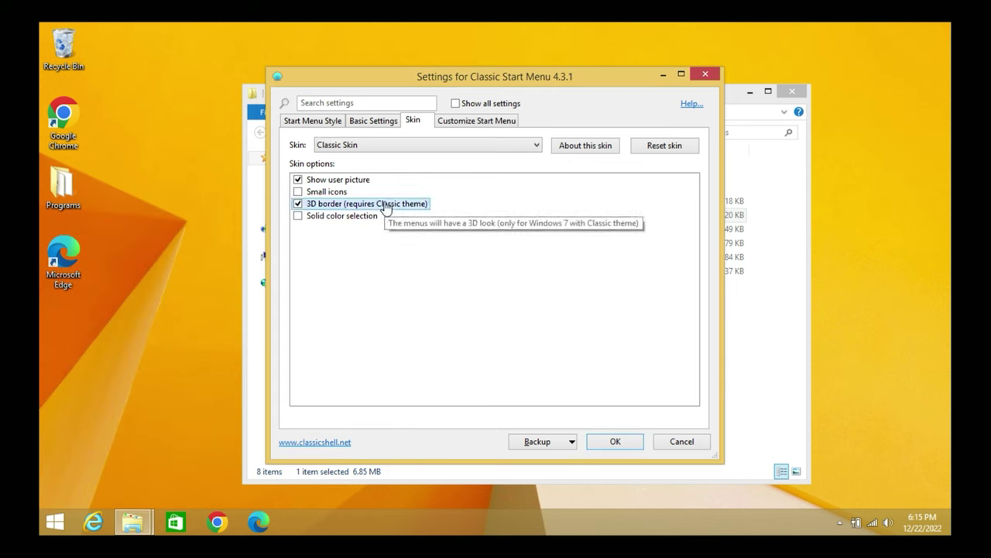
{"action": "key", "text": "super"}
{"action": "key", "text": "Escape"}
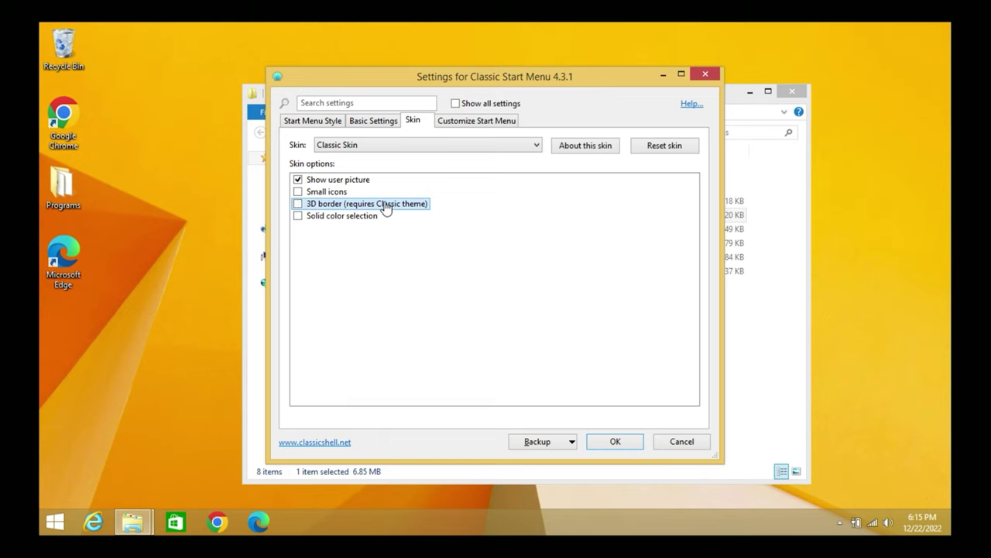
Switch the skin to Metallic and preview the Start menu by opening and closing it twice
{"action": "left_click", "coordinate": [427, 145]}
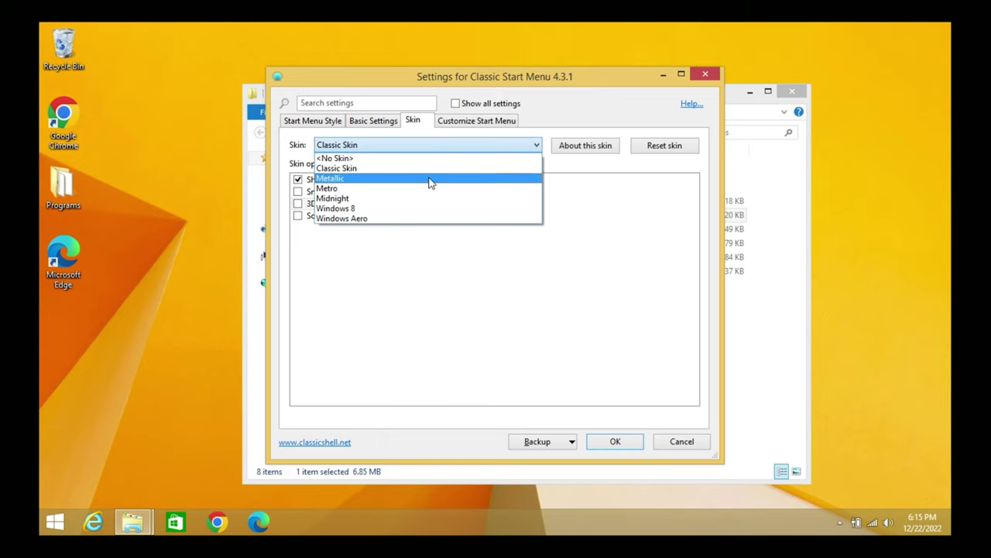
{"action": "left_click", "coordinate": [432, 180]}
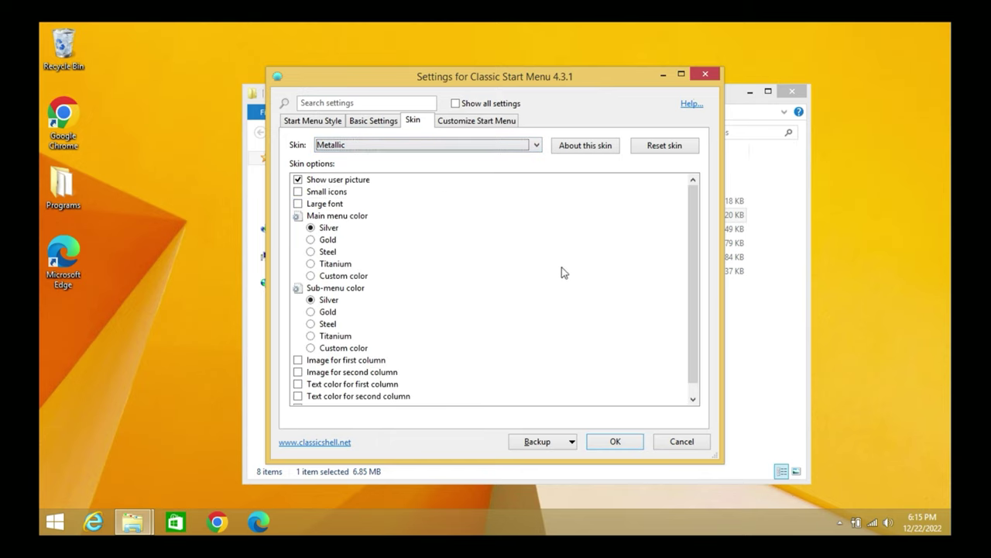
{"action": "key", "text": "super"}
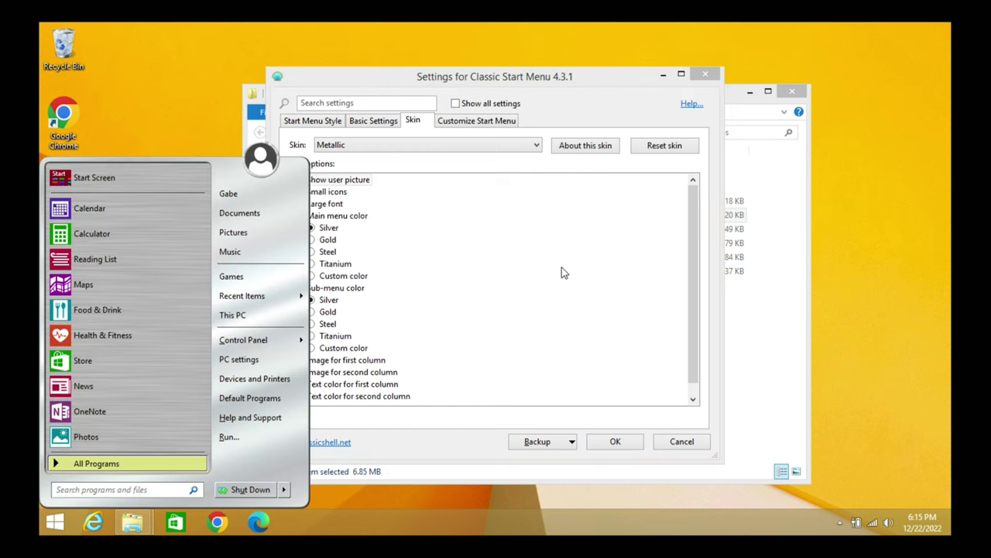
{"action": "key", "text": "super"}
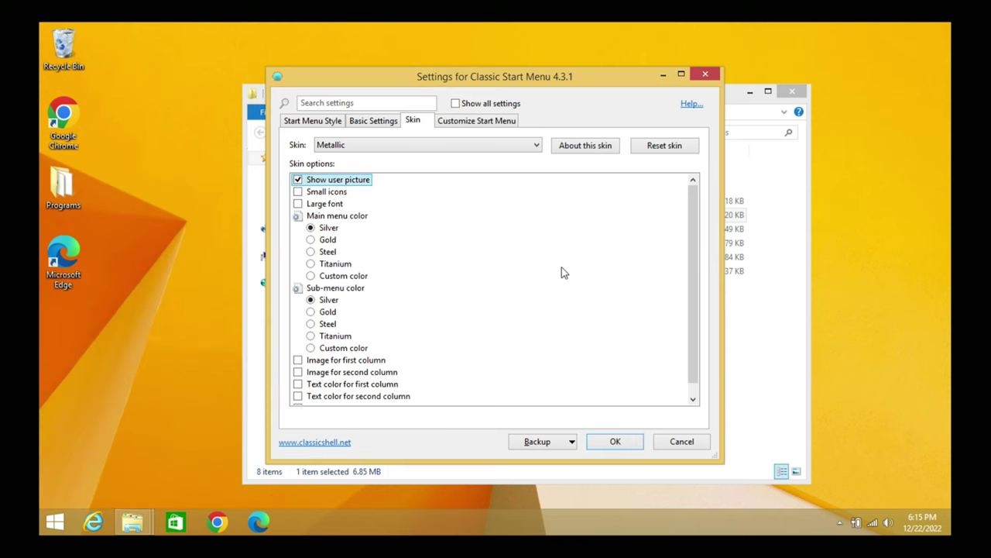
{"action": "key", "text": "super"}
{"action": "key", "text": "super"}
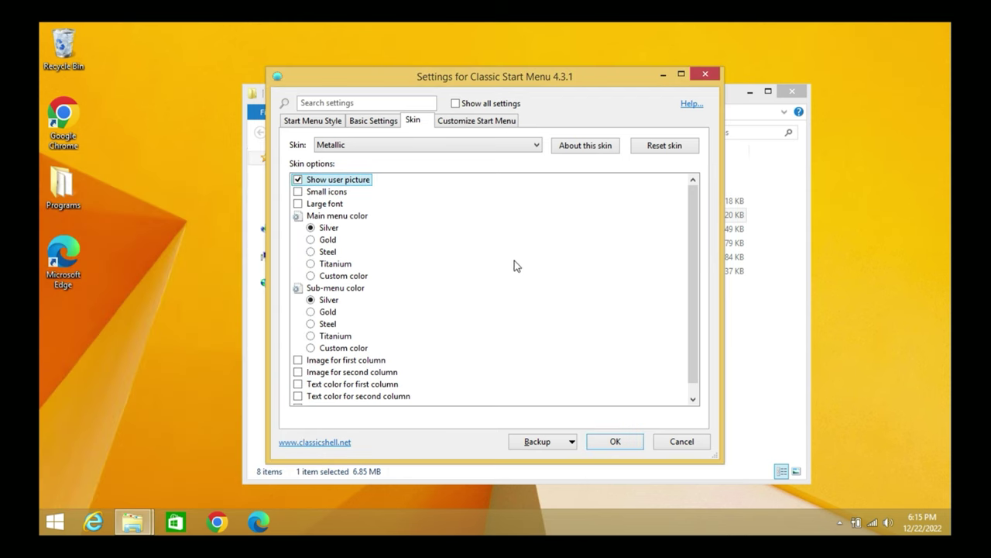
Set the Metallic skin's main menu color to Gold and preview the Start menu
{"action": "left_click", "coordinate": [325, 240]}
{"action": "key", "text": "super"}
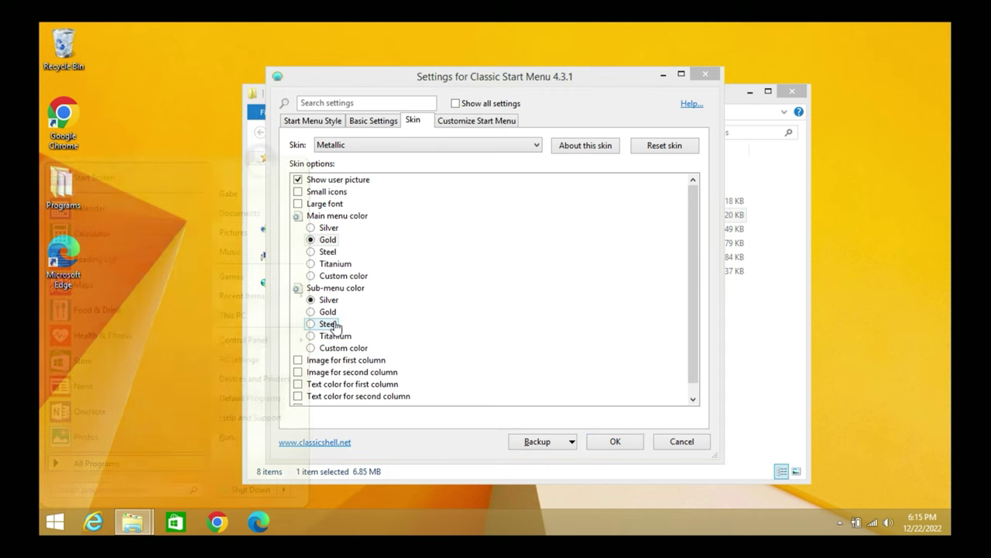
{"action": "key", "text": "super"}
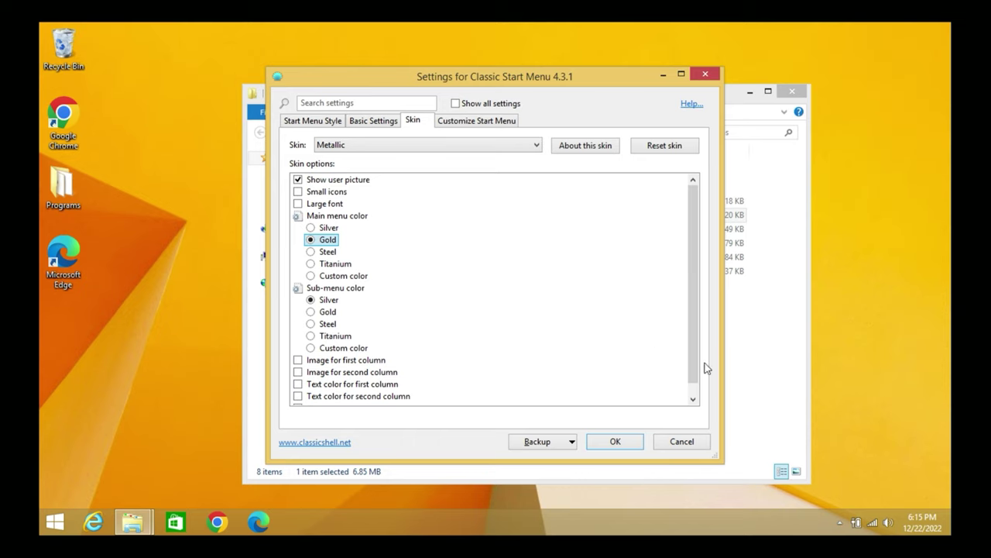
Preview the Start menu with Image for first column enabled, then turn the option off and preview the menu again
{"action": "left_click_drag", "start_coordinate": [690, 343], "coordinate": [689, 350]}
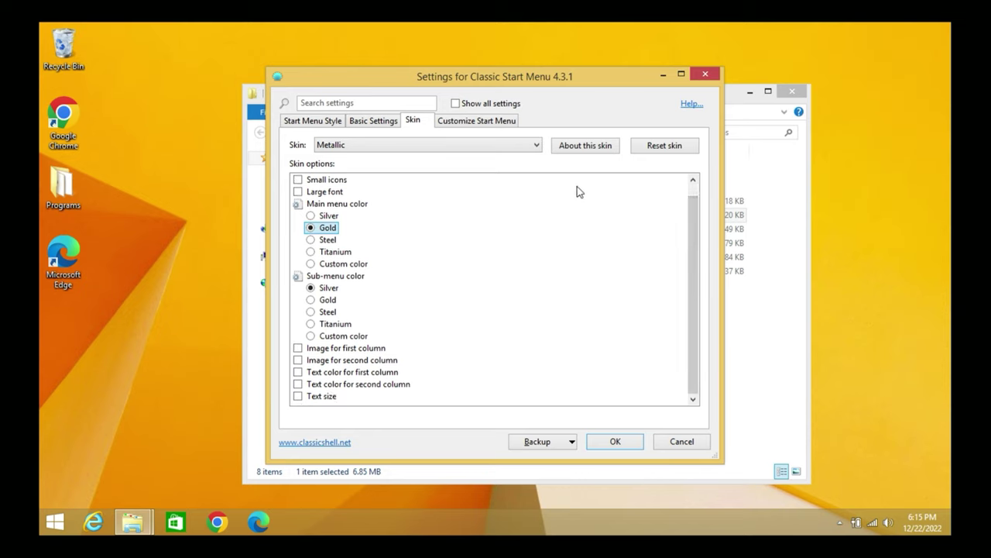
{"action": "left_click", "coordinate": [344, 349]}
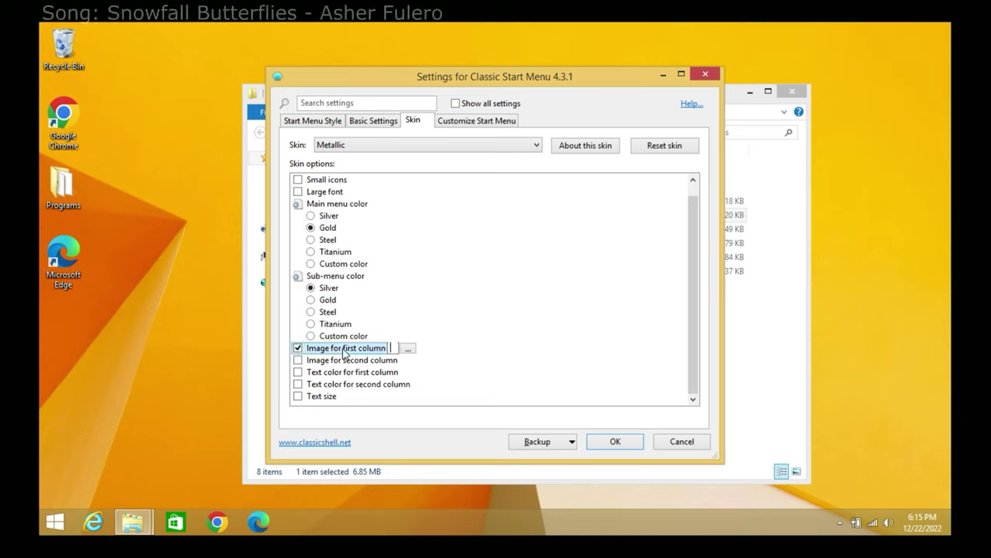
{"action": "key", "text": "super"}
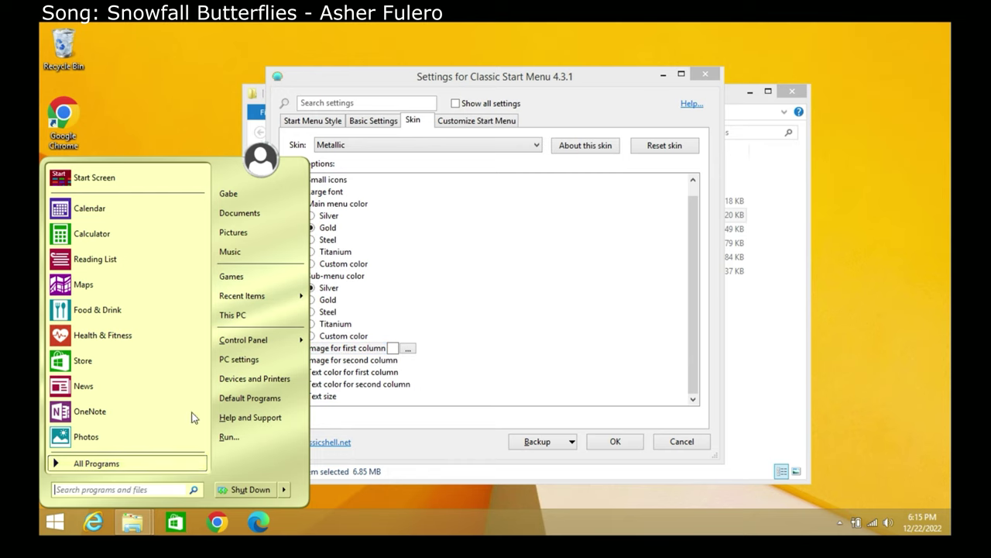
{"action": "key", "text": "super"}
{"action": "left_click", "coordinate": [298, 348]}
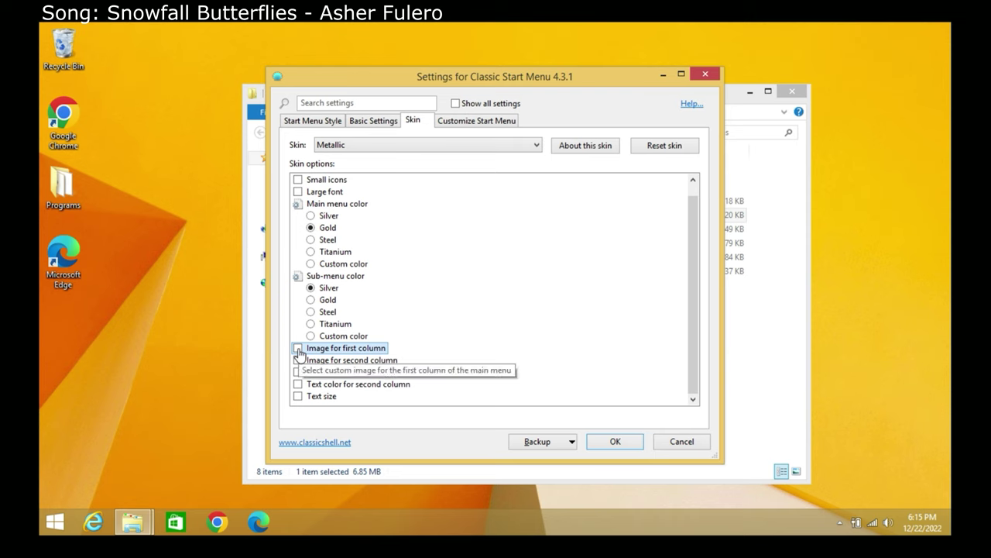
{"action": "key", "text": "super"}
{"action": "key", "text": "super"}
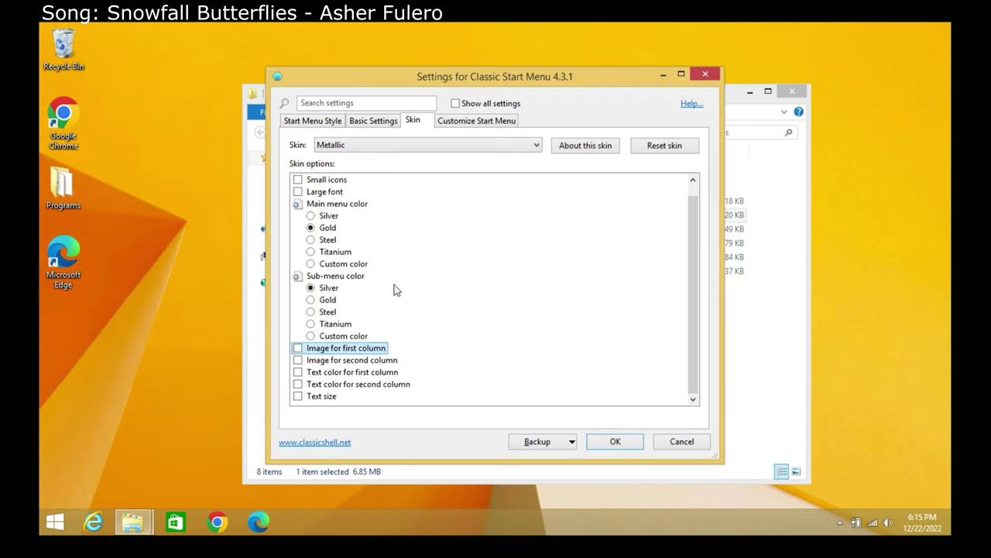
Switch the skin to Metro and preview the Start menu
{"action": "left_click", "coordinate": [404, 147]}
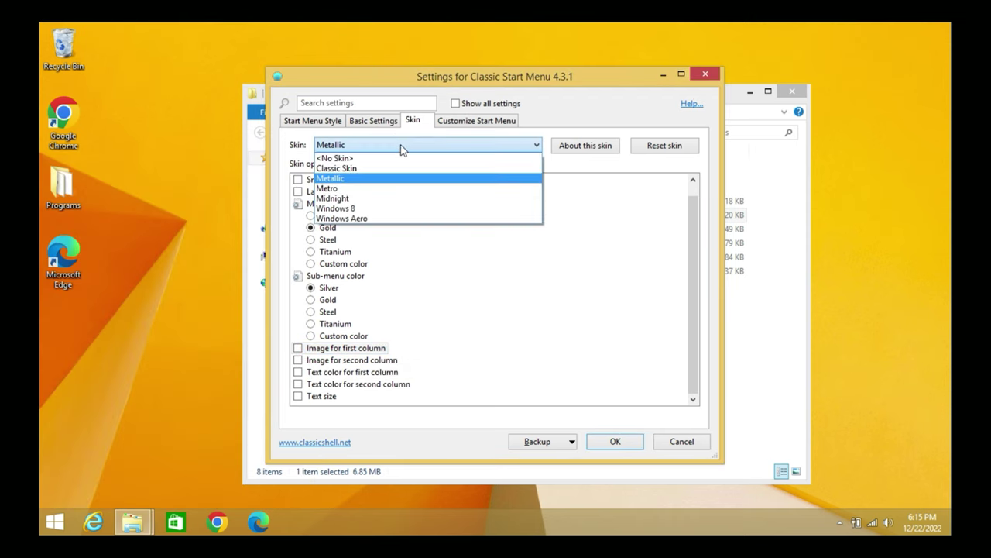
{"action": "left_click", "coordinate": [403, 189]}
{"action": "key", "text": "super"}
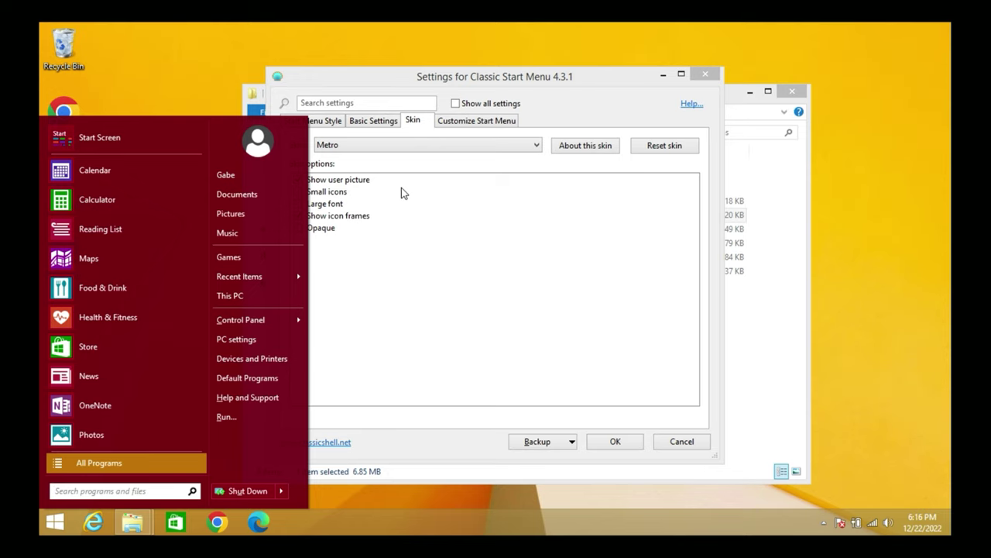
{"action": "key", "text": "Escape"}
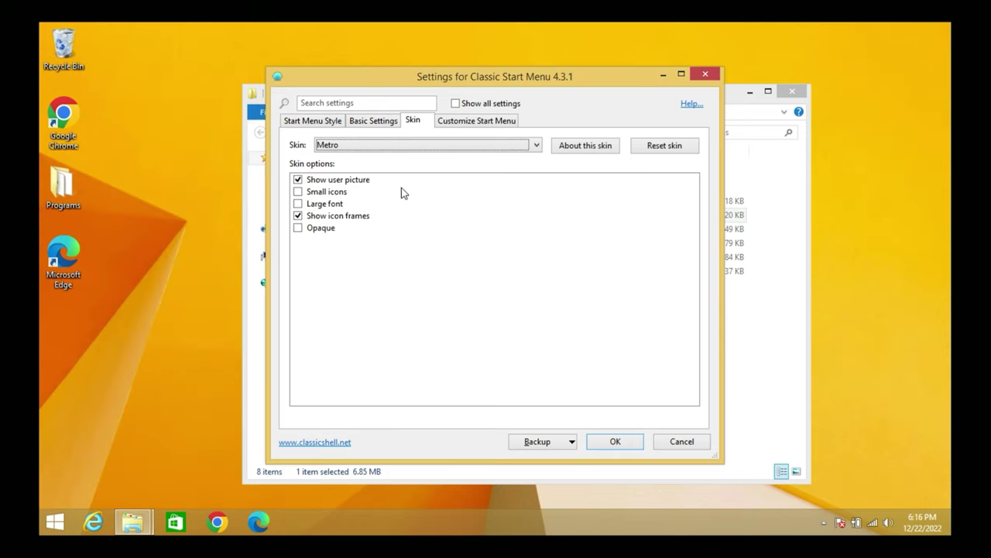
Compare the Start menu with the Metro skin's Opaque option on and off, leaving the option off
{"action": "left_click", "coordinate": [330, 230]}
{"action": "key", "text": "super"}
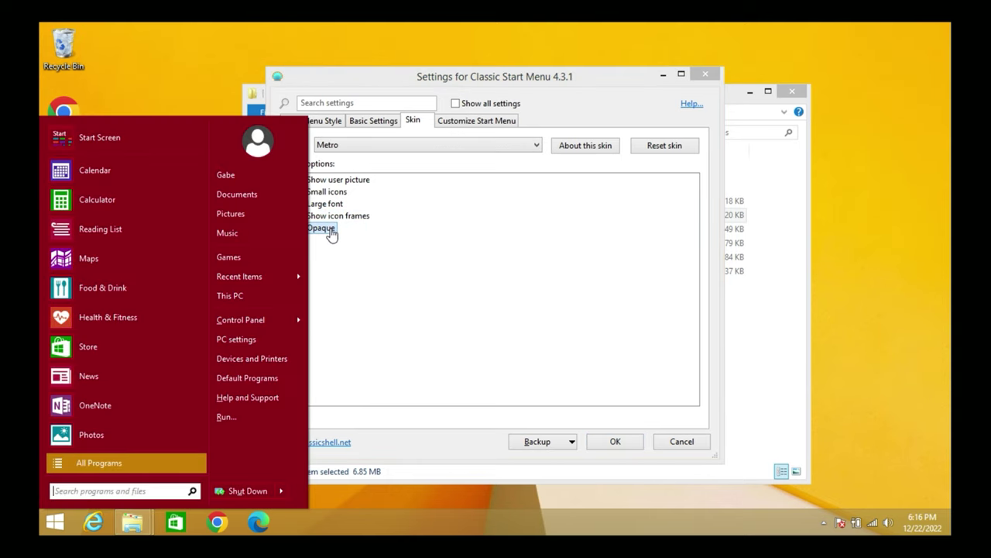
{"action": "key", "text": "Escape"}
{"action": "key", "text": "super"}
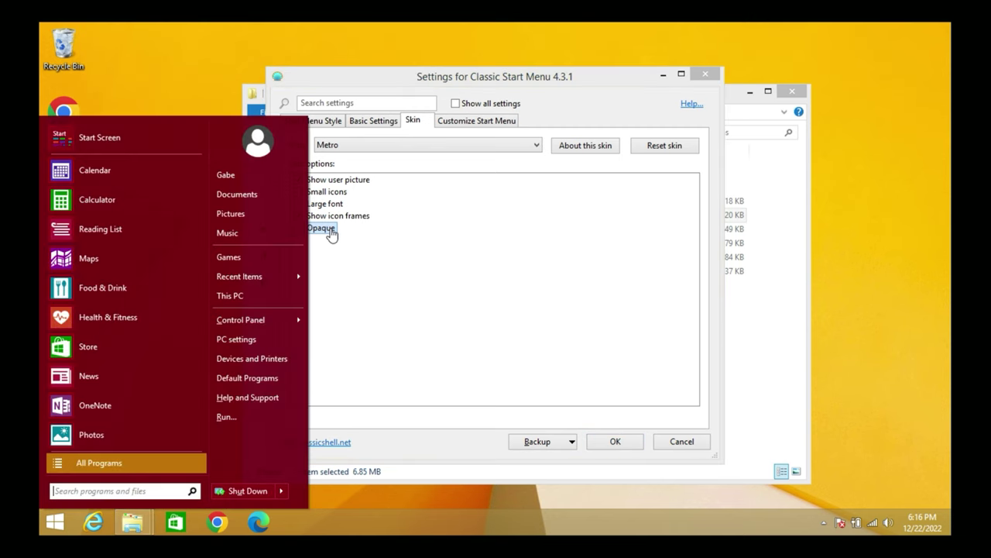
{"action": "key", "text": "Escape"}
Switch the skin to Midnight and preview the Start menu
{"action": "left_click", "coordinate": [394, 147]}
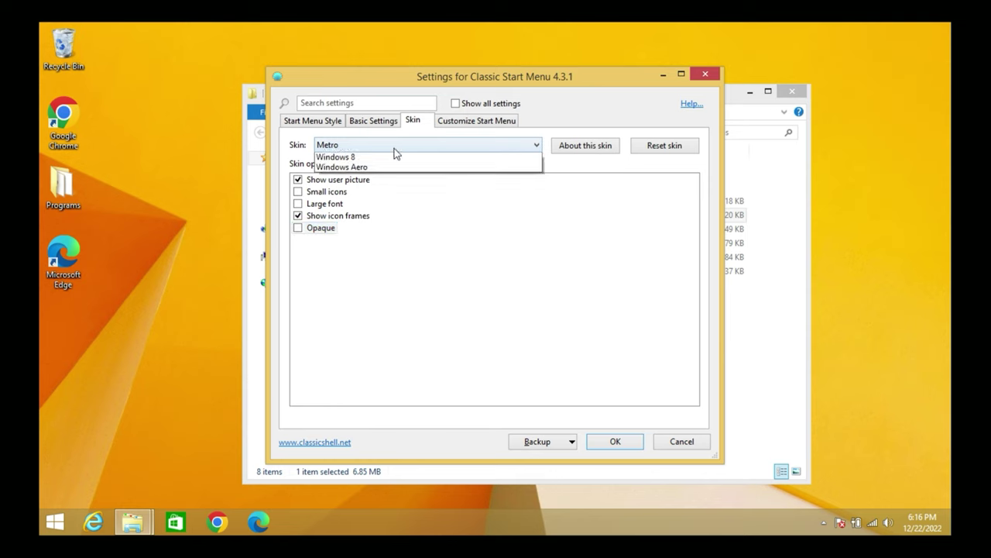
{"action": "left_click", "coordinate": [395, 200]}
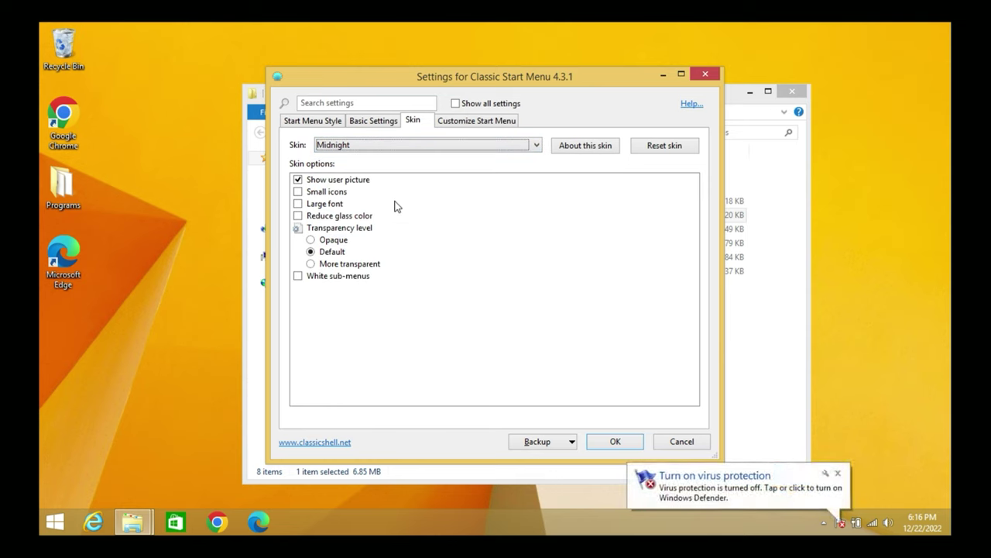
{"action": "key", "text": "super"}
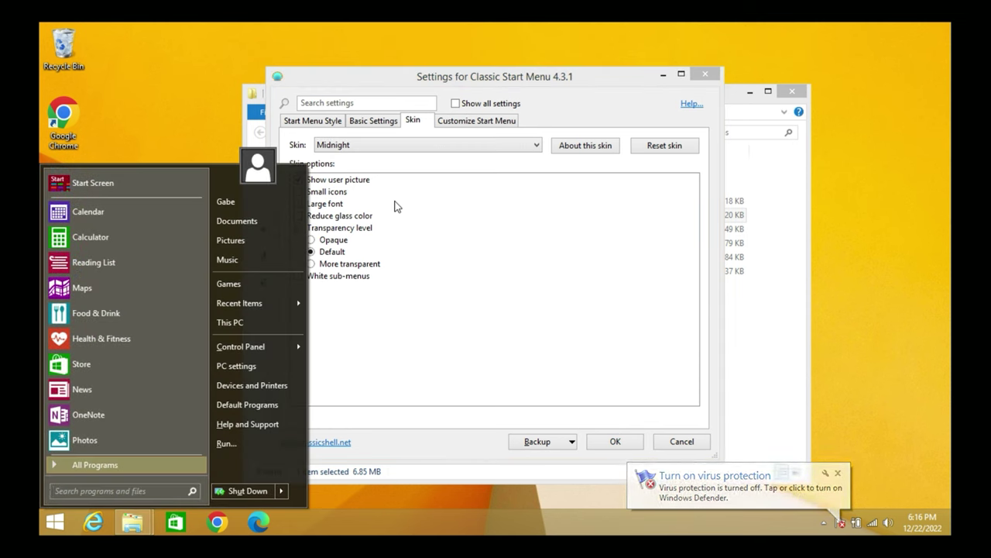
{"action": "key", "text": "super"}
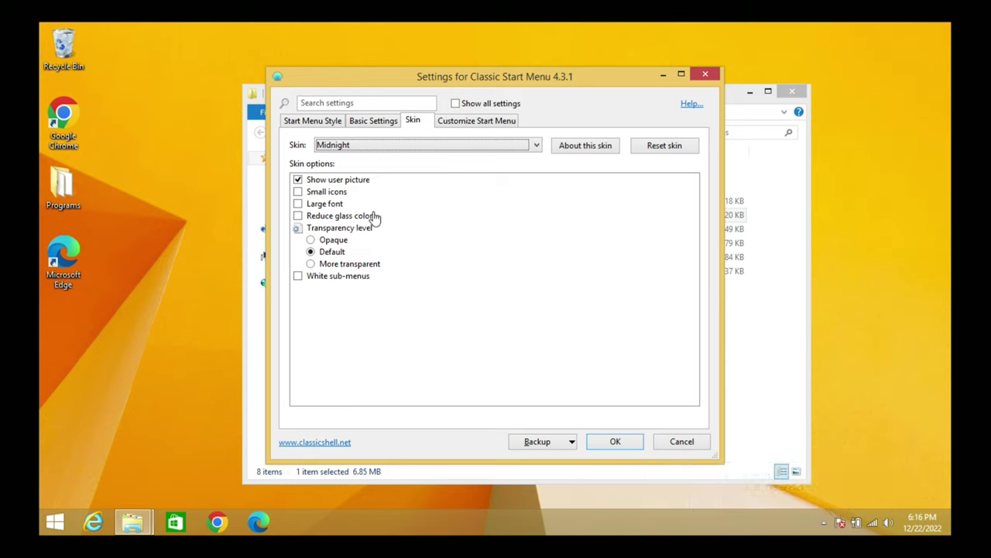
Preview the All Programs list and its Classic Shell folder with White sub-menus enabled, and turn the option back off
{"action": "left_click", "coordinate": [298, 276]}
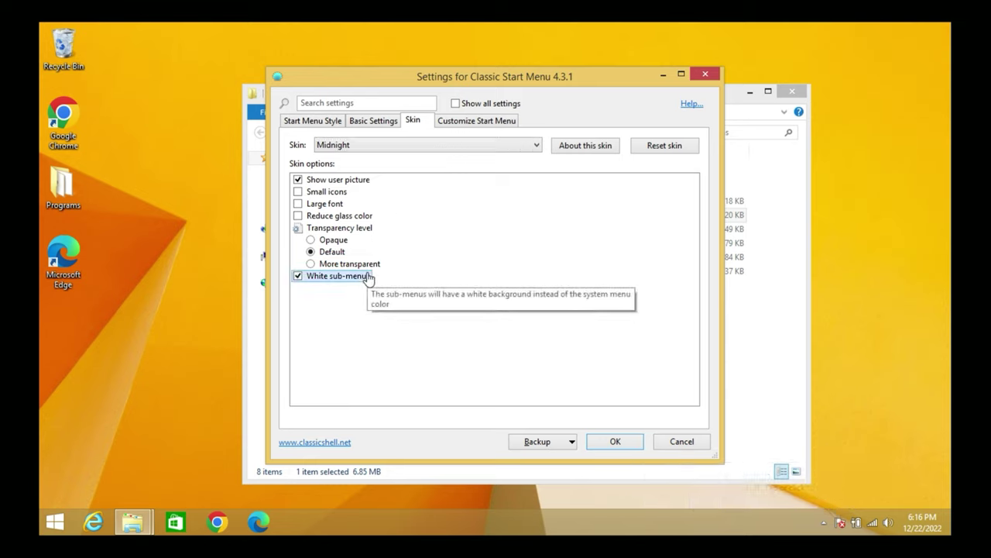
{"action": "key", "text": "super"}
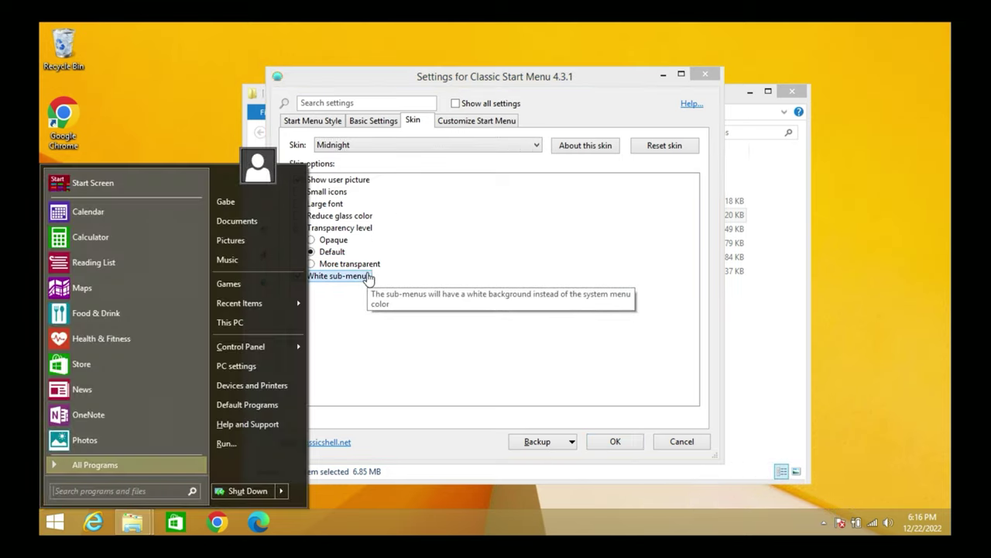
{"action": "left_click", "coordinate": [175, 462]}
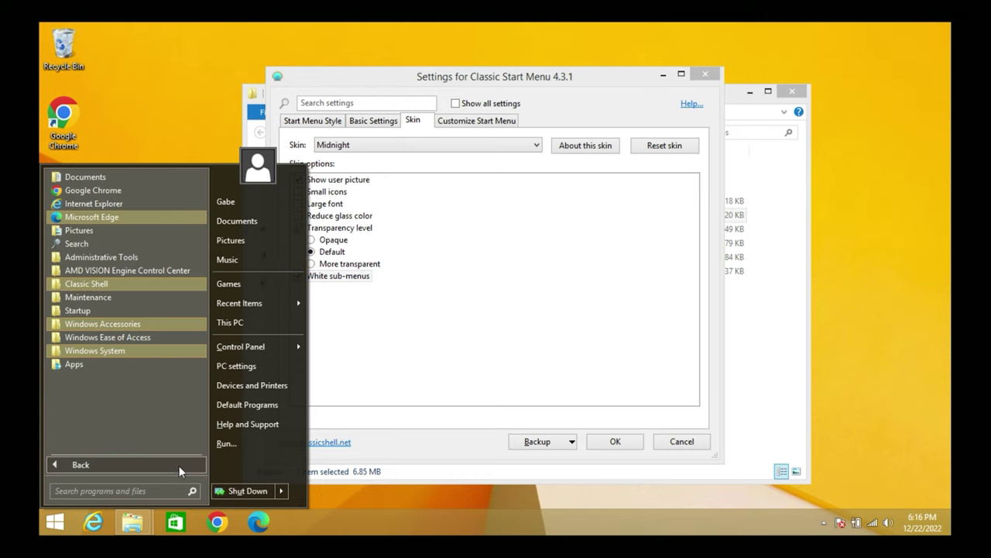
{"action": "left_click", "coordinate": [141, 286]}
{"action": "key", "text": "Escape"}
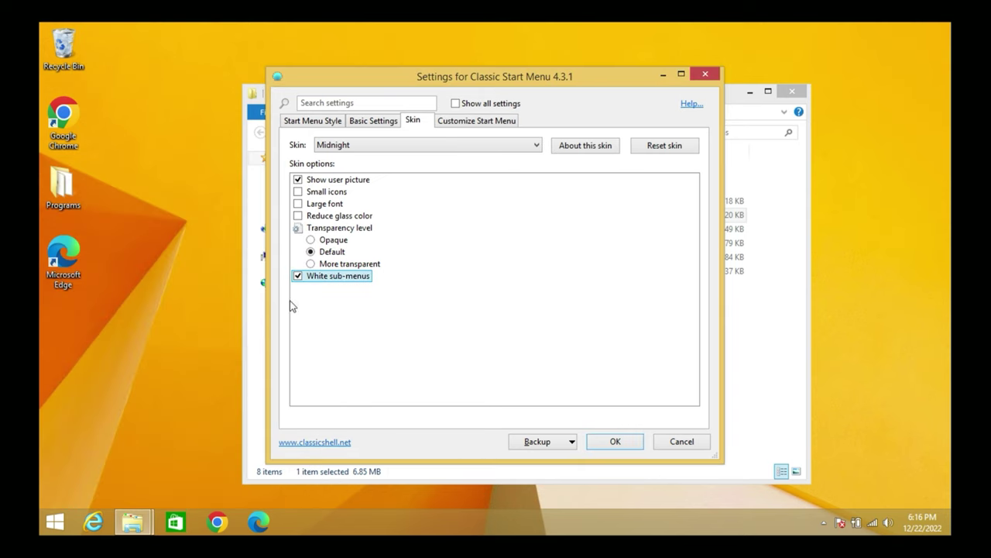
{"action": "left_click", "coordinate": [301, 278]}
Switch the Start menu skin to Windows Aero
{"action": "left_click", "coordinate": [400, 148]}
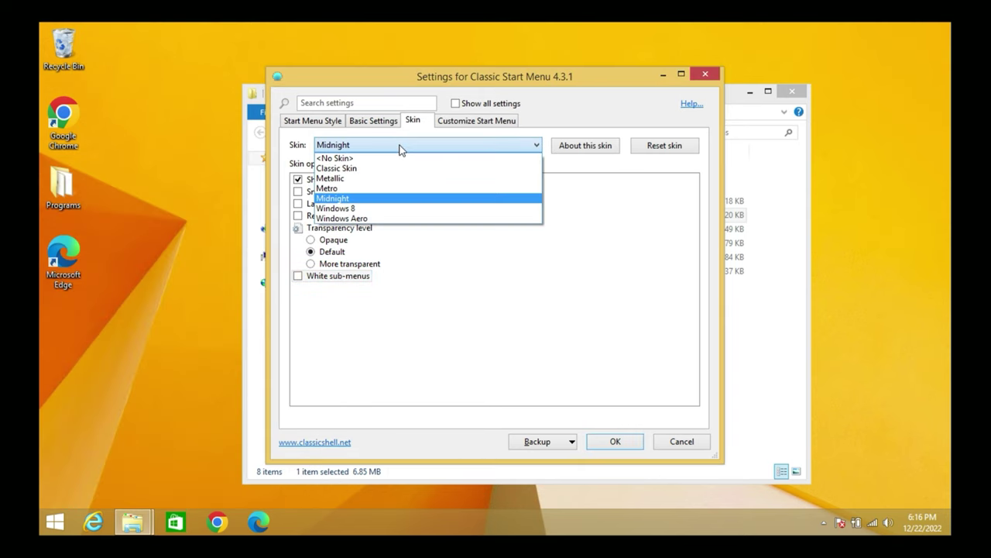
{"action": "left_click", "coordinate": [392, 219]}
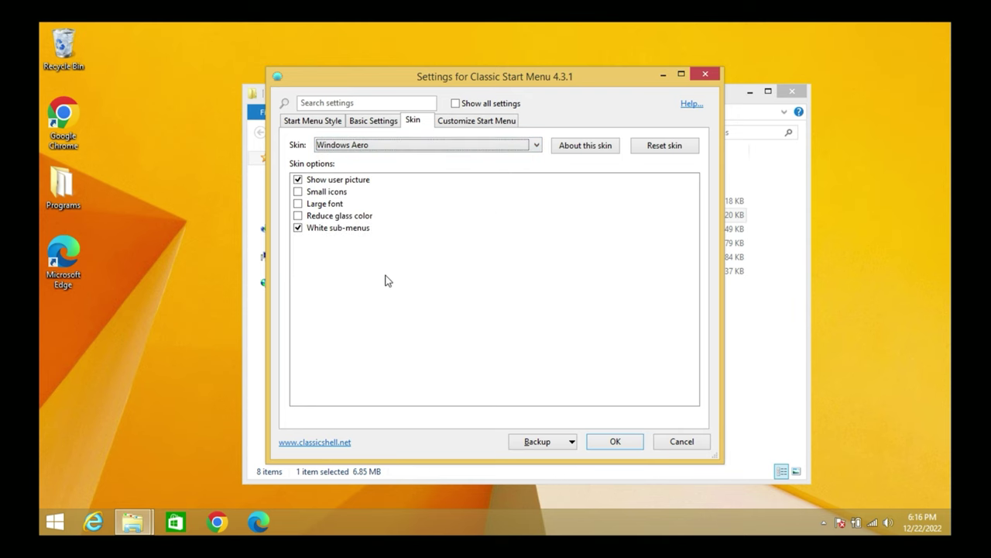
Preview the Start menu in the Windows Aero skin, and switch the skin to Windows 8 and preview it
{"action": "key", "text": "super"}
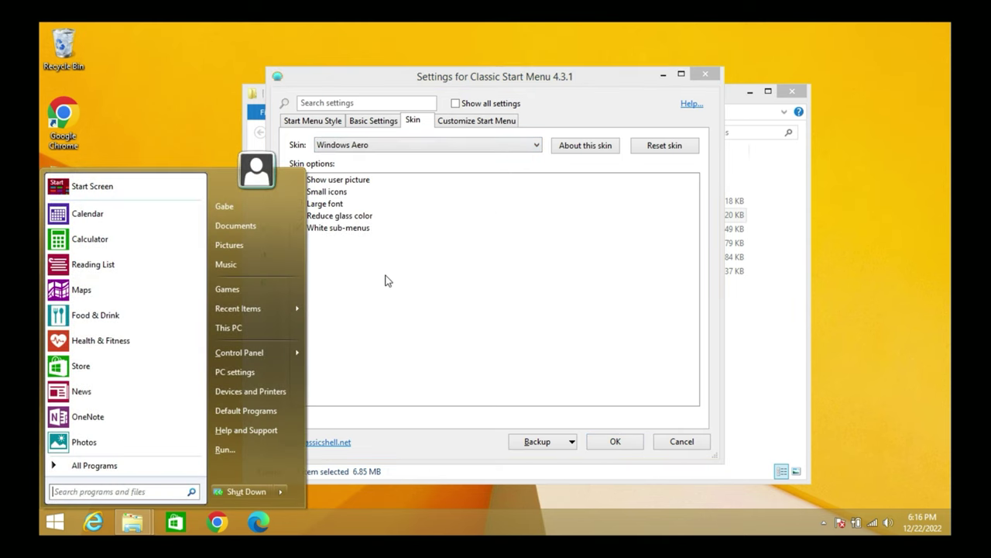
{"action": "key", "text": "super"}
{"action": "left_click", "coordinate": [388, 143]}
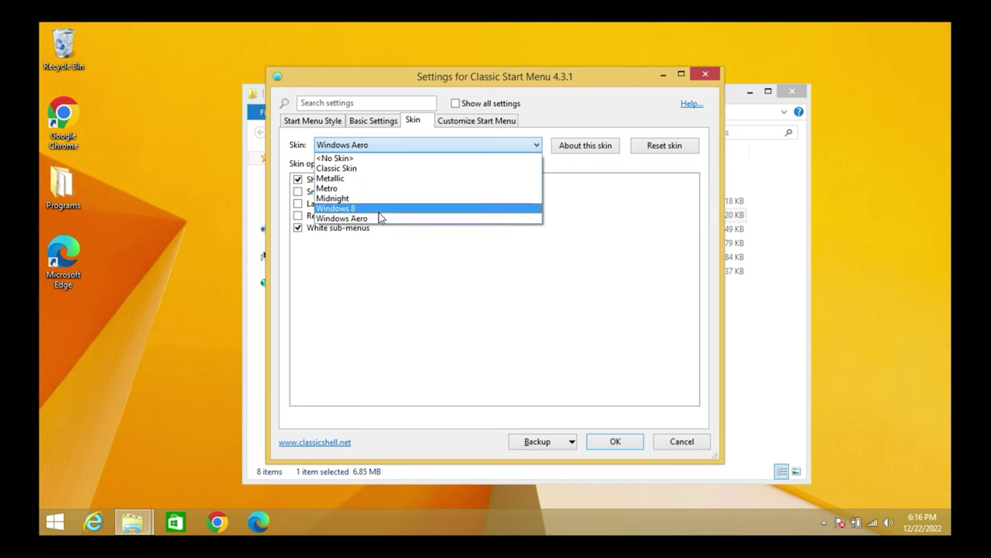
{"action": "left_click", "coordinate": [381, 209]}
{"action": "key", "text": "super"}
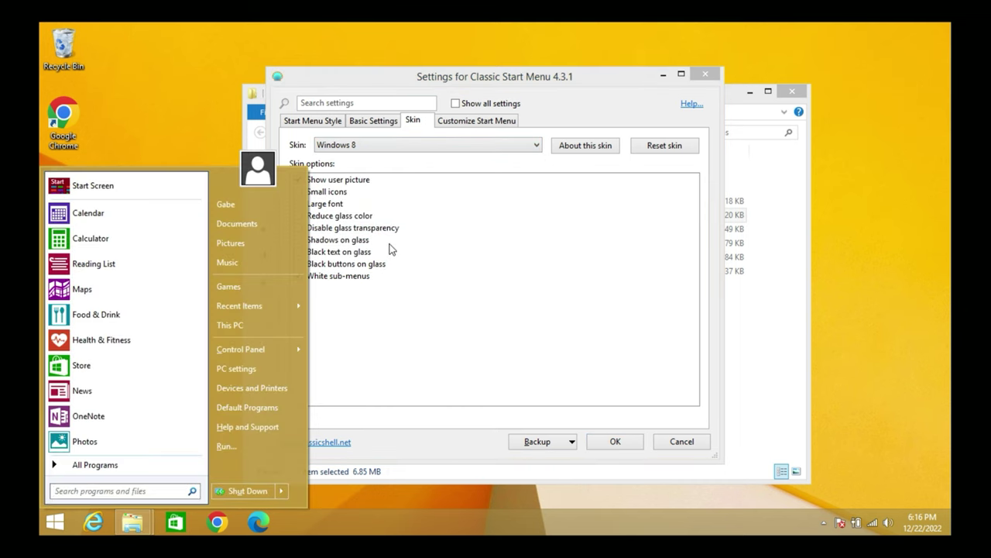
{"action": "key", "text": "Escape"}
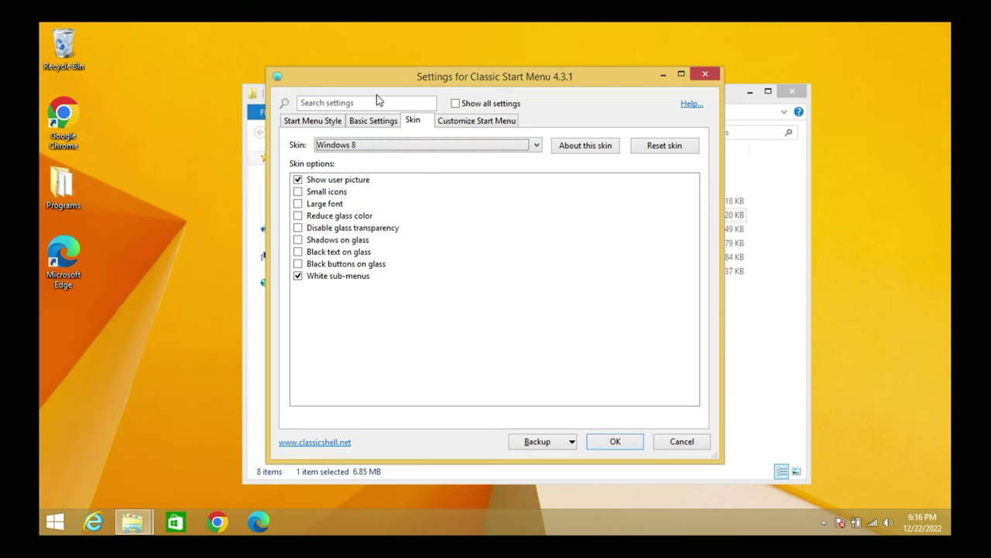
Review the basic settings, the Start menu style choices and the list of customizable menu items in the Classic Start Menu settings
{"action": "left_click", "coordinate": [381, 128]}
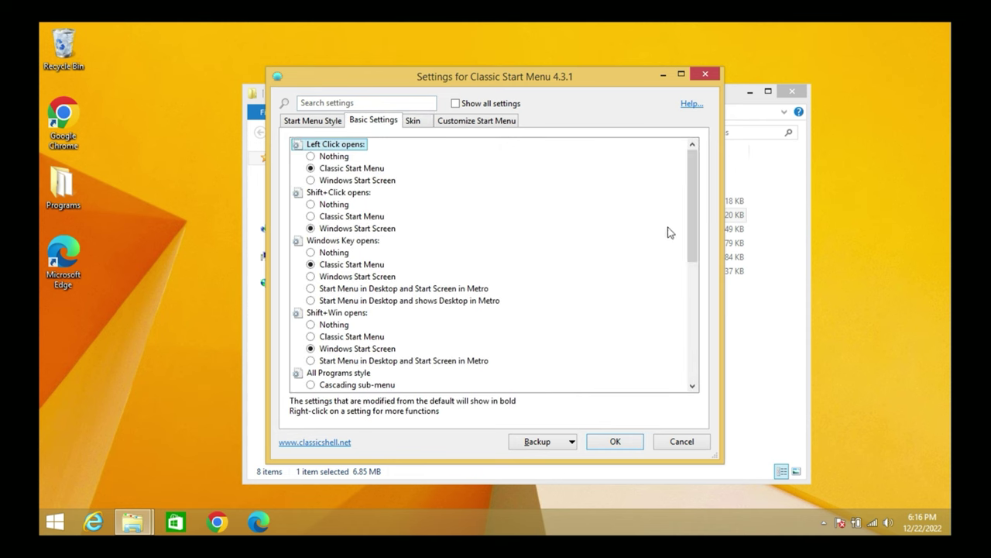
{"action": "left_click_drag", "start_coordinate": [695, 244], "coordinate": [693, 380]}
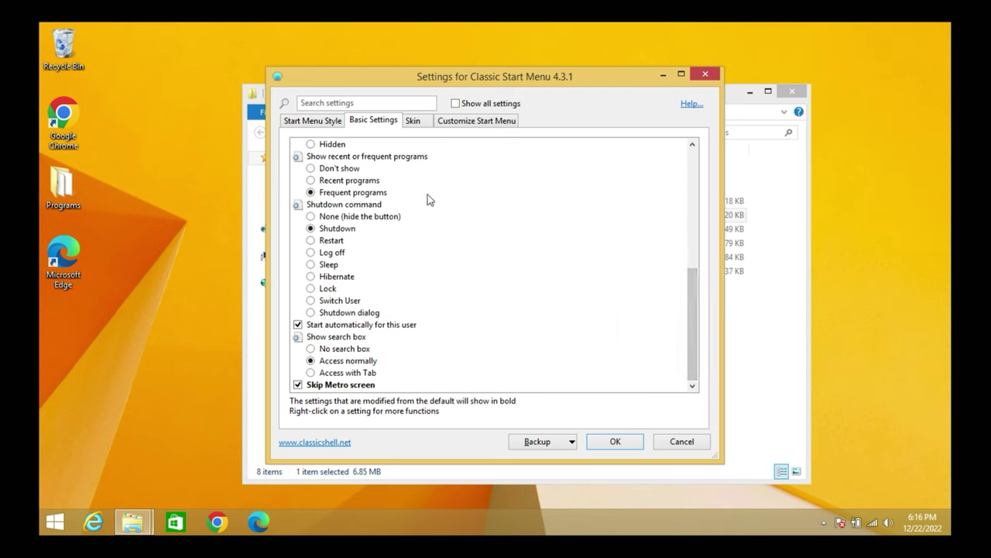
{"action": "left_click", "coordinate": [332, 126]}
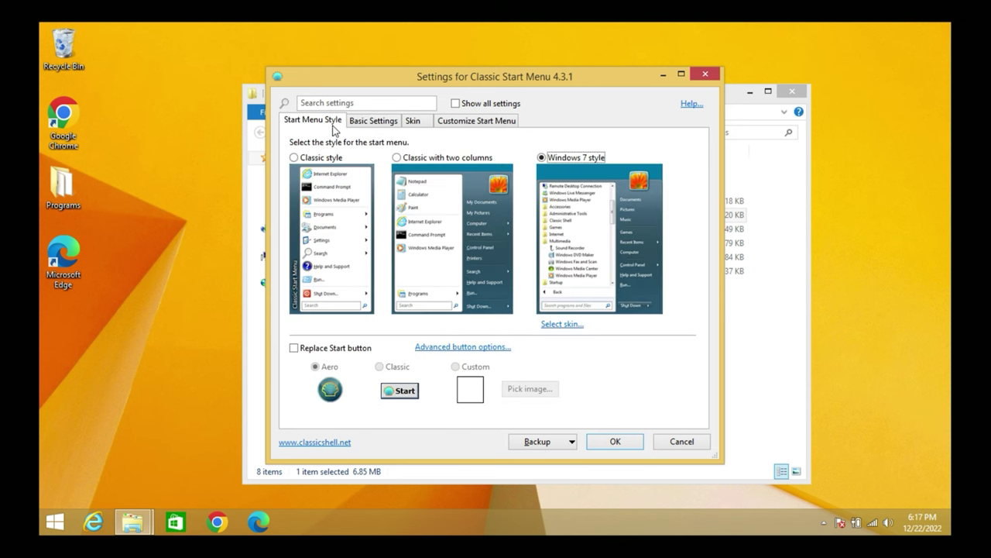
{"action": "left_click", "coordinate": [471, 121]}
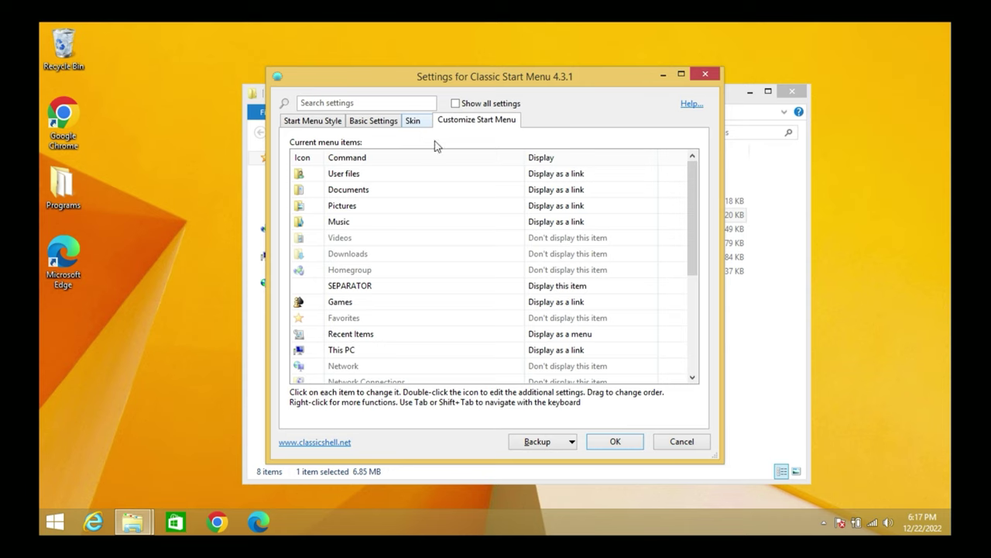
{"action": "left_click_drag", "start_coordinate": [694, 238], "coordinate": [707, 364]}
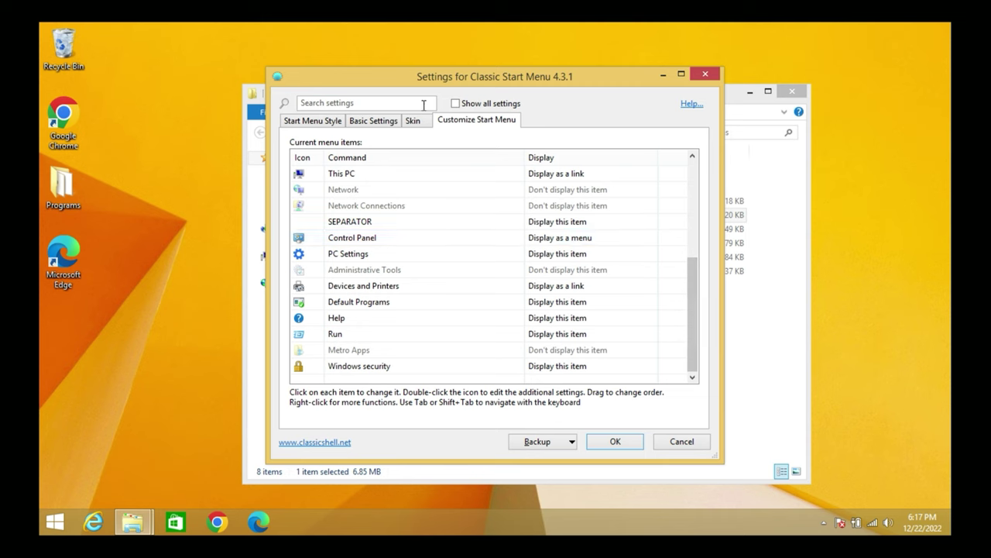
{"action": "left_click", "coordinate": [370, 121]}
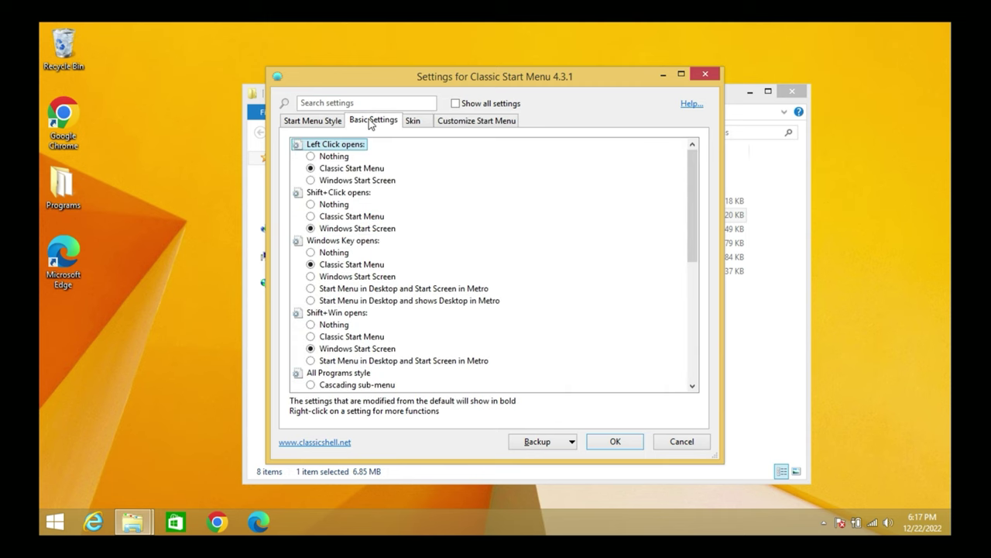
Save the Classic Start Menu settings and check the Start menu from the desktop
{"action": "left_click", "coordinate": [607, 444]}
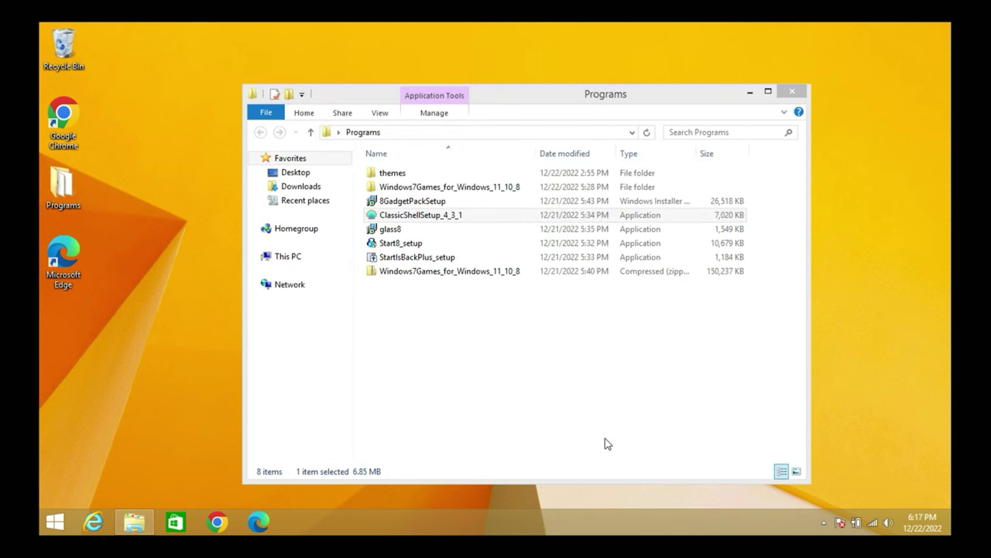
{"action": "key", "text": "super"}
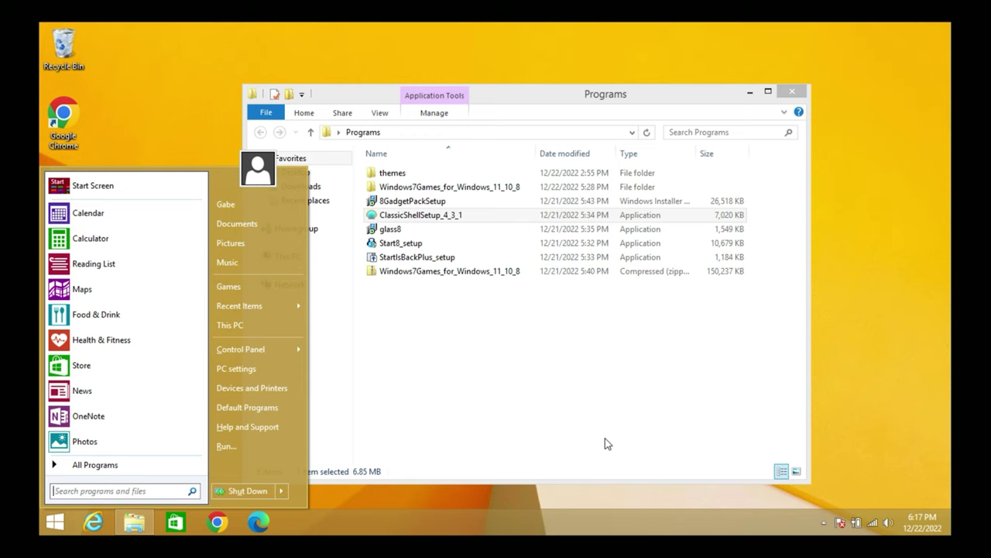
{"action": "key", "text": "Escape"}
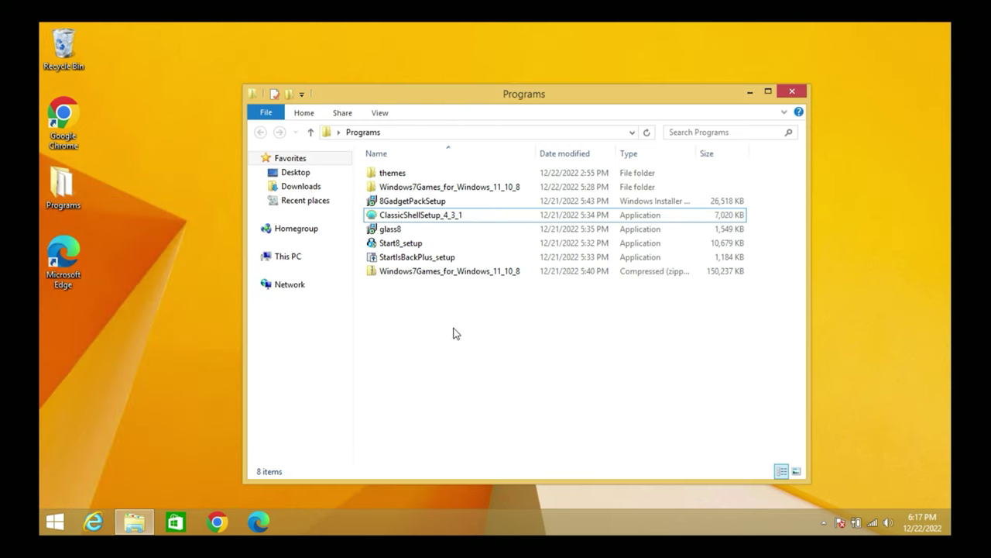
Try to run the glass8 installer from the Programs folder, and try it a second time
{"action": "double_click", "coordinate": [398, 231]}
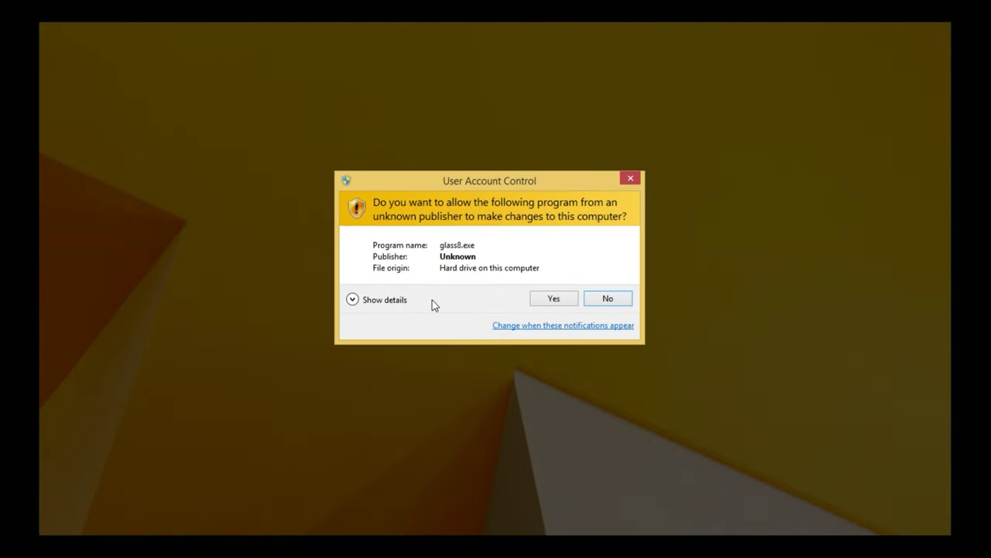
{"action": "left_click", "coordinate": [534, 299]}
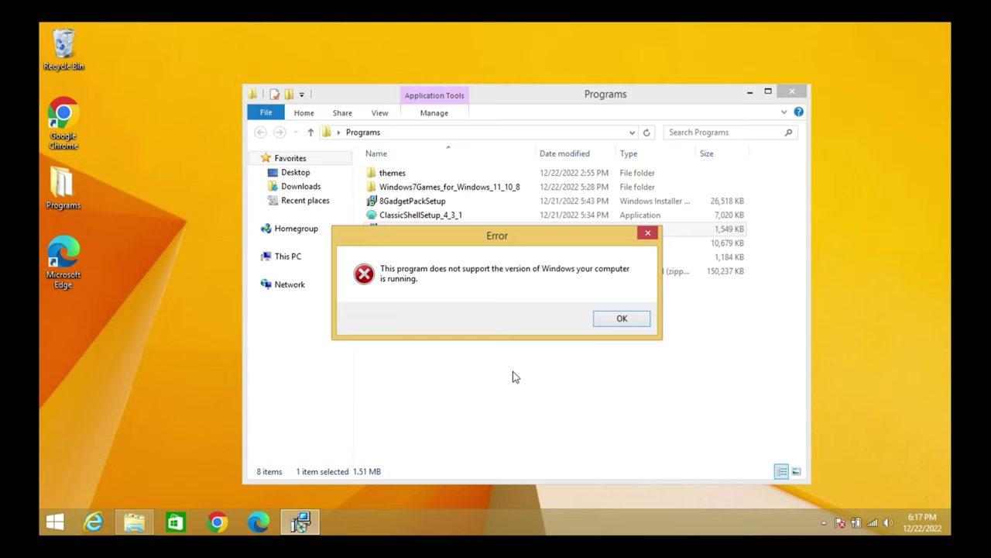
{"action": "left_click", "coordinate": [602, 318]}
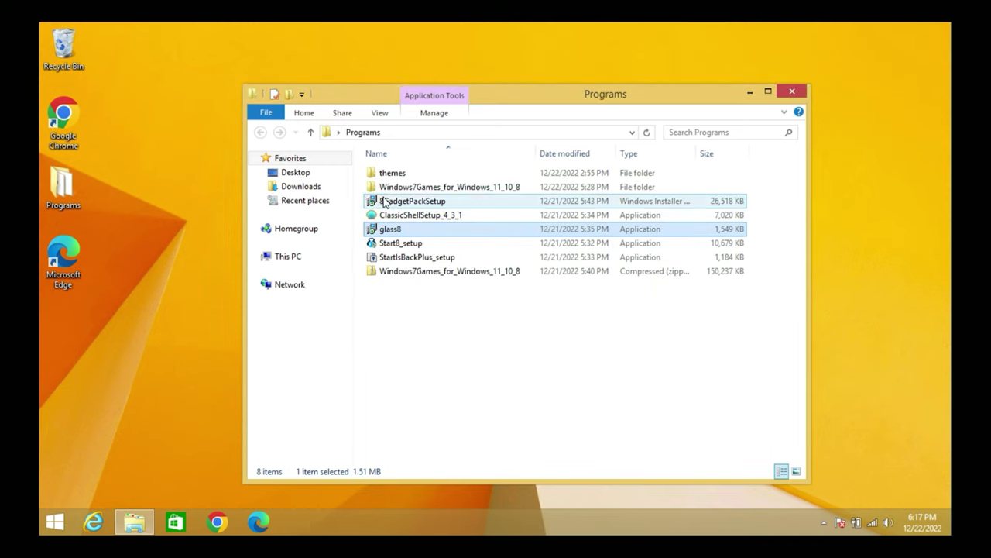
{"action": "double_click", "coordinate": [397, 230]}
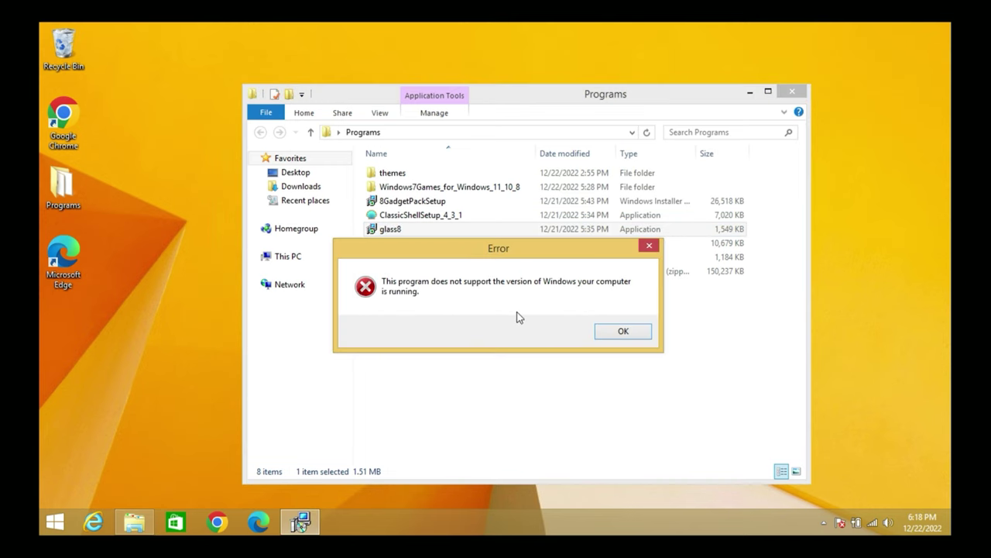
{"action": "left_click", "coordinate": [602, 334]}
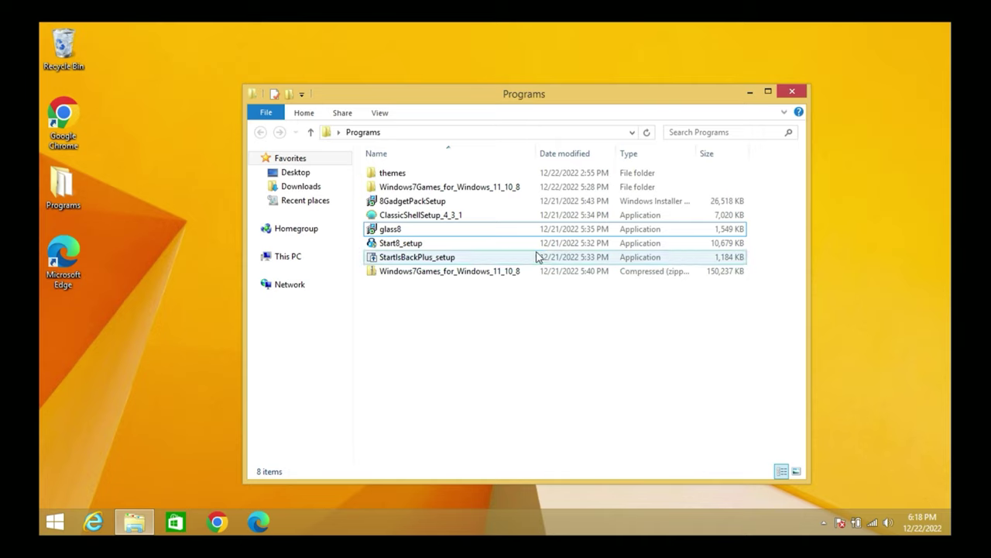
Launch UltraUXThemePatcher_4.4.0 from the themes folder with permission to make changes, and accept its license agreement
{"action": "double_click", "coordinate": [422, 173]}
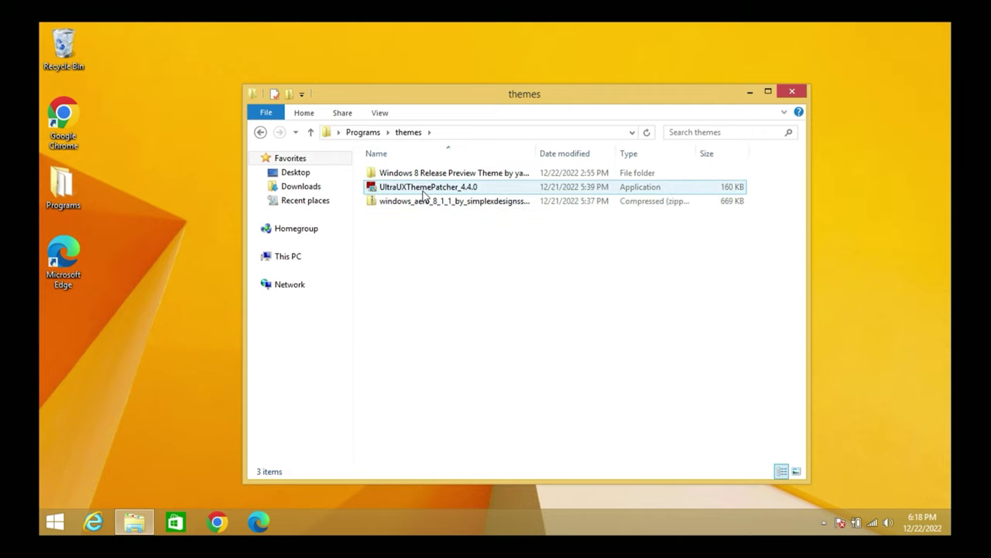
{"action": "double_click", "coordinate": [423, 190]}
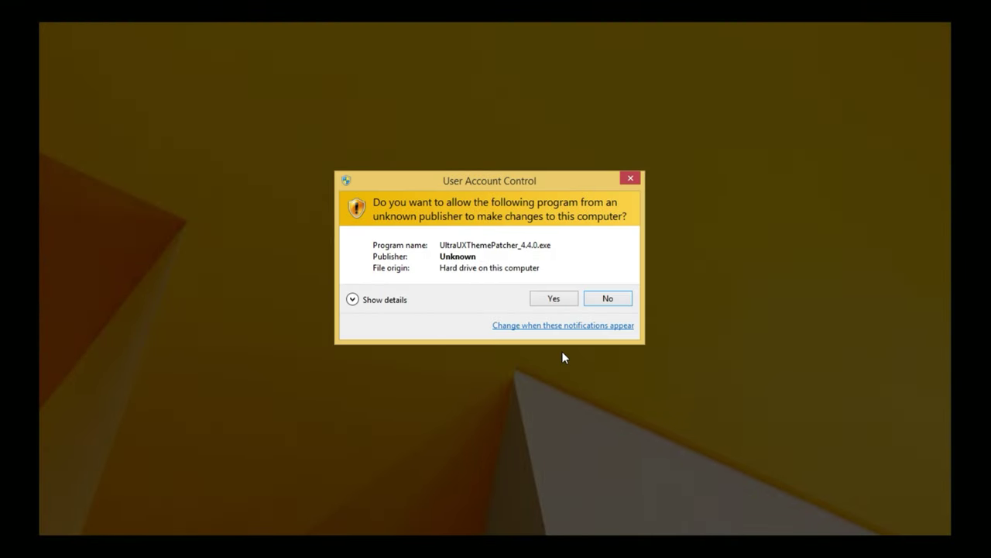
{"action": "left_click", "coordinate": [555, 301]}
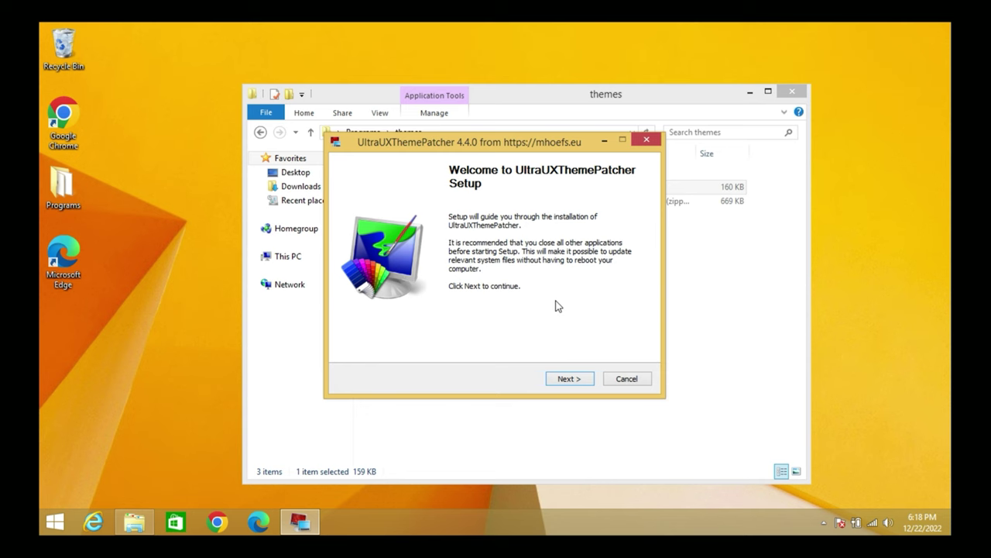
{"action": "left_click", "coordinate": [562, 383]}
{"action": "left_click", "coordinate": [494, 349]}
{"action": "left_click", "coordinate": [567, 381]}
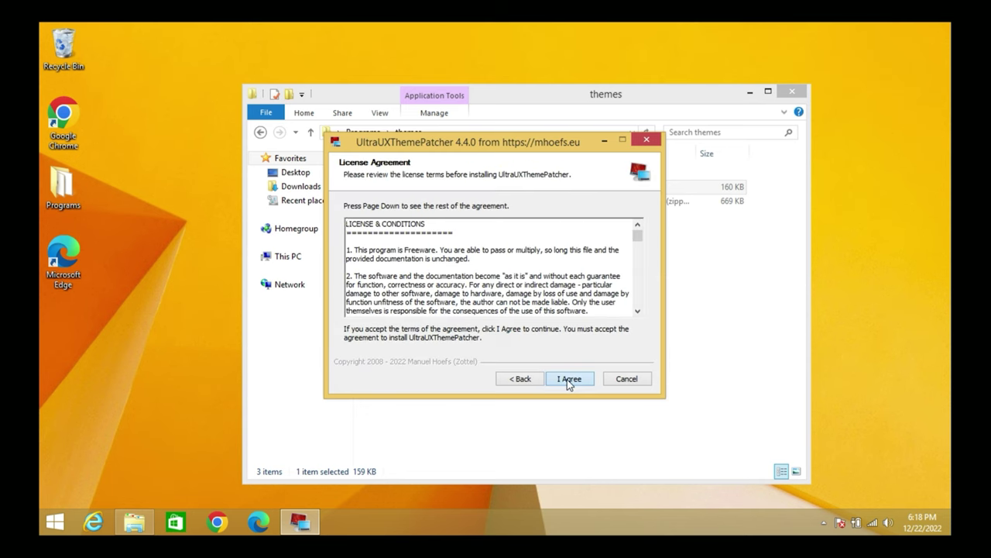
{"action": "left_click", "coordinate": [568, 381]}
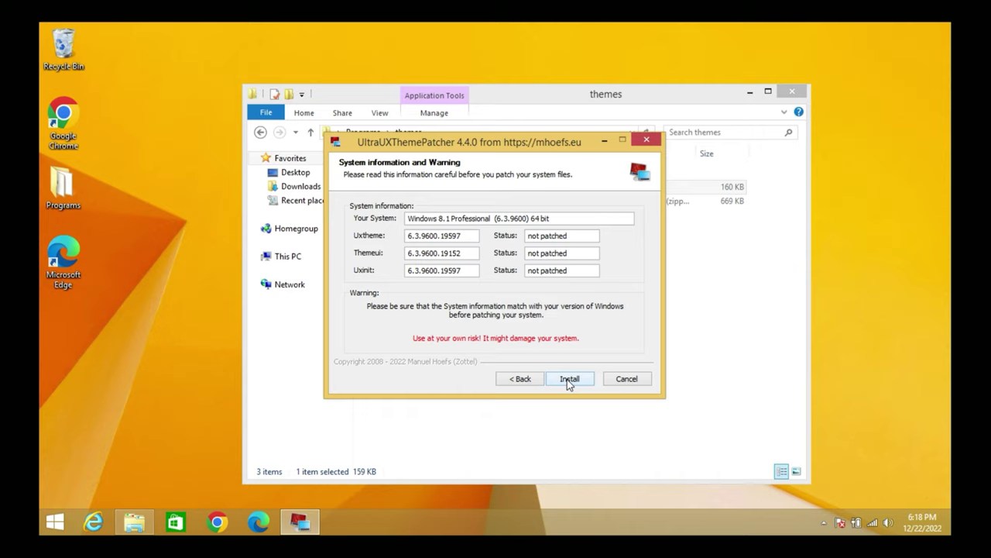
Install UltraUXThemePatcher to patch the system theme files, and finish its setup
{"action": "left_click", "coordinate": [569, 379]}
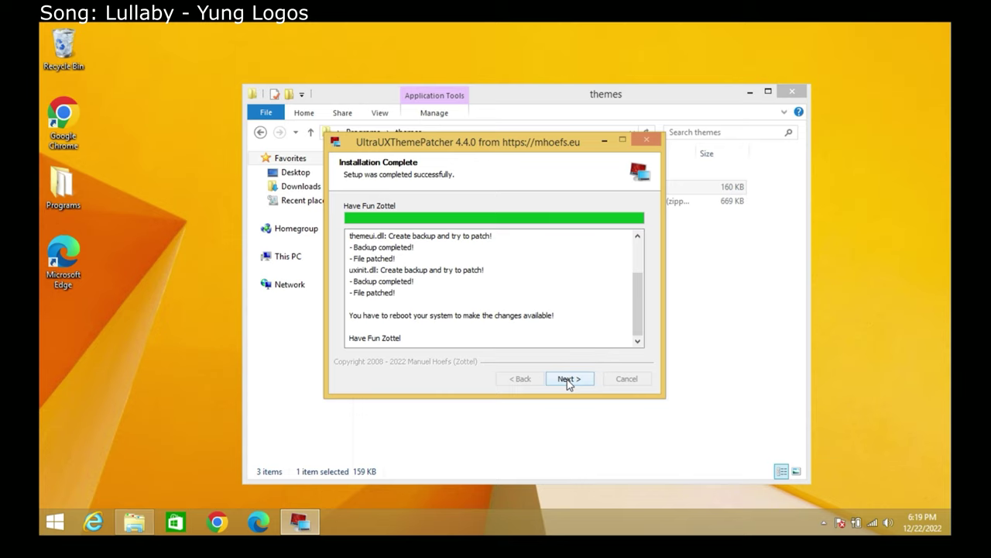
{"action": "left_click", "coordinate": [568, 378]}
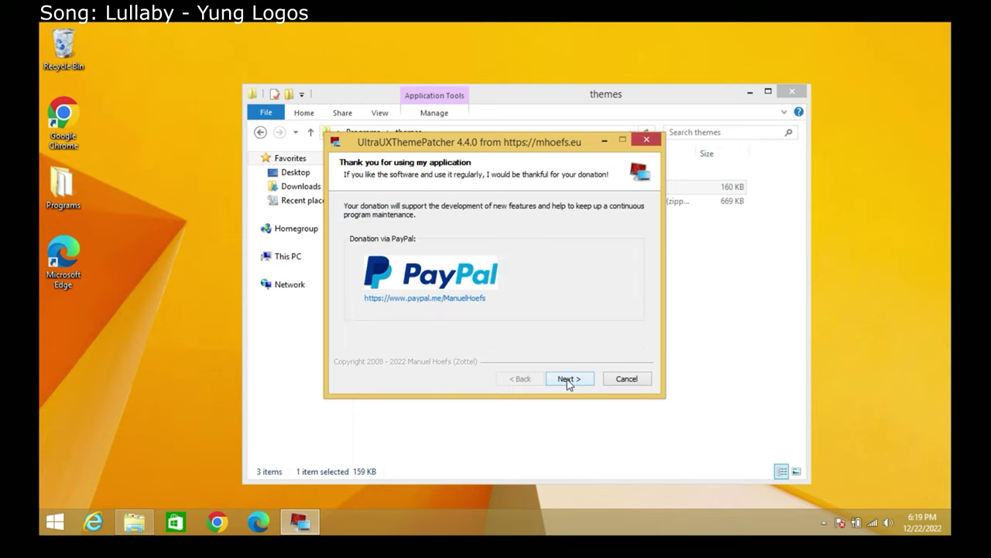
{"action": "left_click", "coordinate": [568, 379]}
{"action": "left_click", "coordinate": [567, 379]}
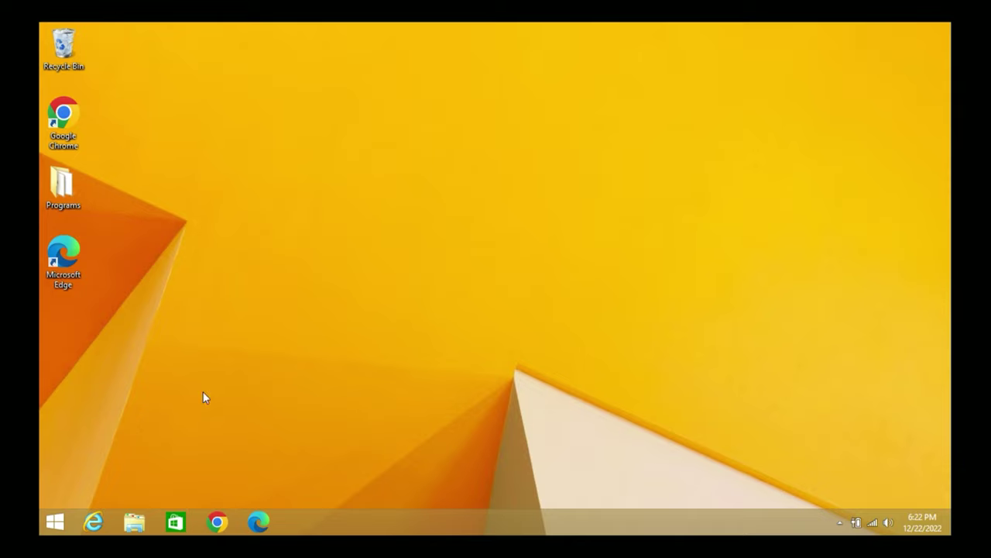
Browse the Apps folder in the Start menu's program list, and search the menu for "ux"
{"action": "key", "text": "super"}
{"action": "left_click", "coordinate": [111, 304]}
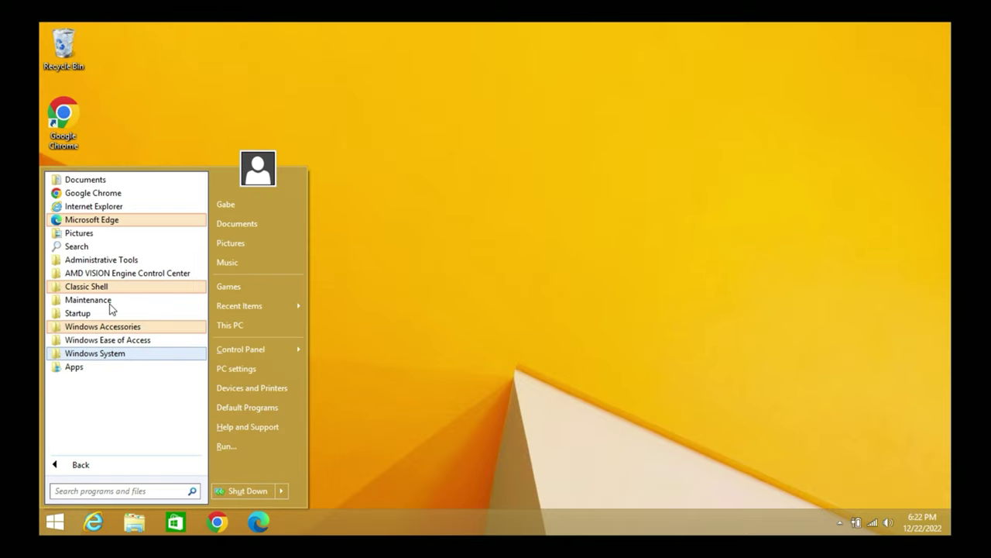
{"action": "left_click", "coordinate": [86, 365]}
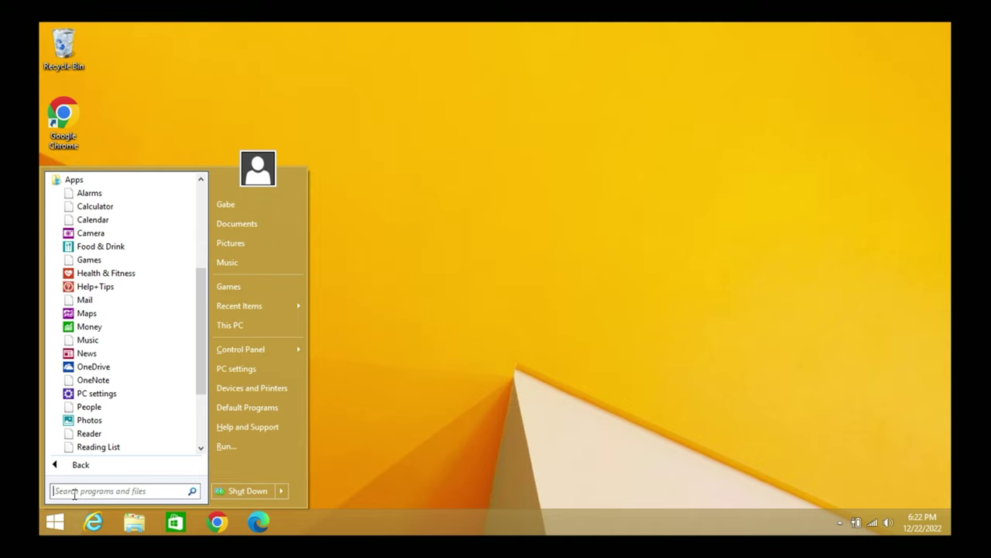
{"action": "type", "text": "ux"}
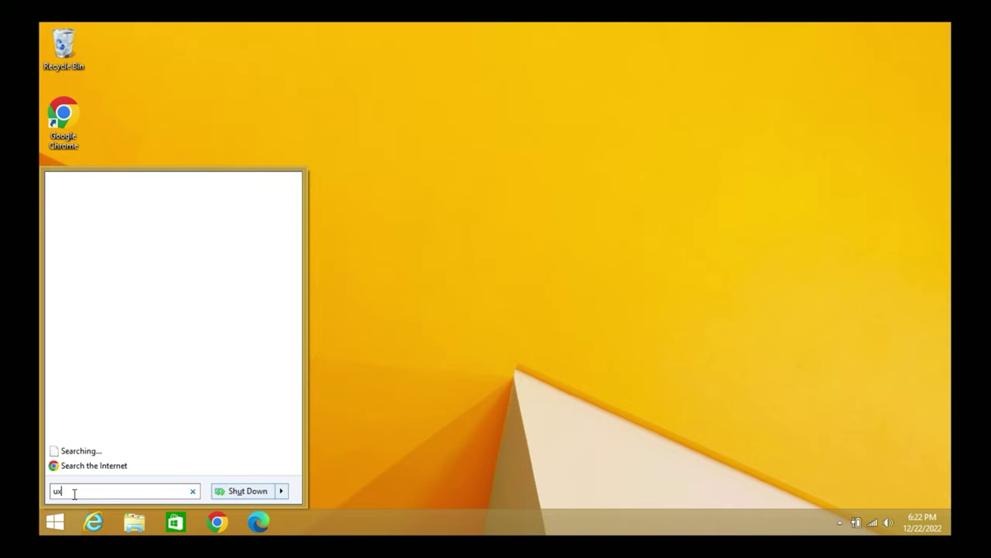
{"action": "type", "text": "xt"}
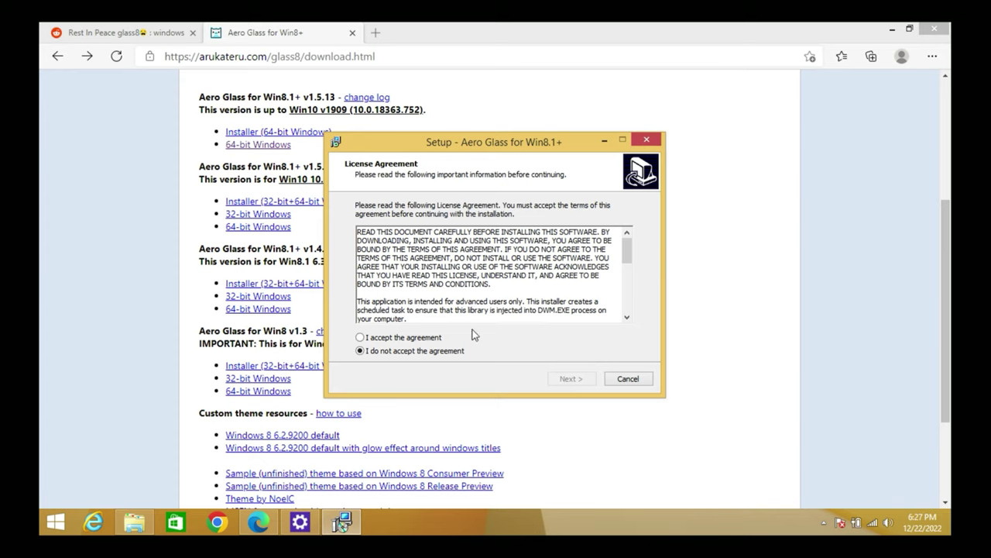
Accept the Aero Glass for Win8.1+ license agreement and complete the installation
{"action": "left_click", "coordinate": [446, 337]}
{"action": "left_click", "coordinate": [562, 380]}
{"action": "left_click", "coordinate": [561, 380]}
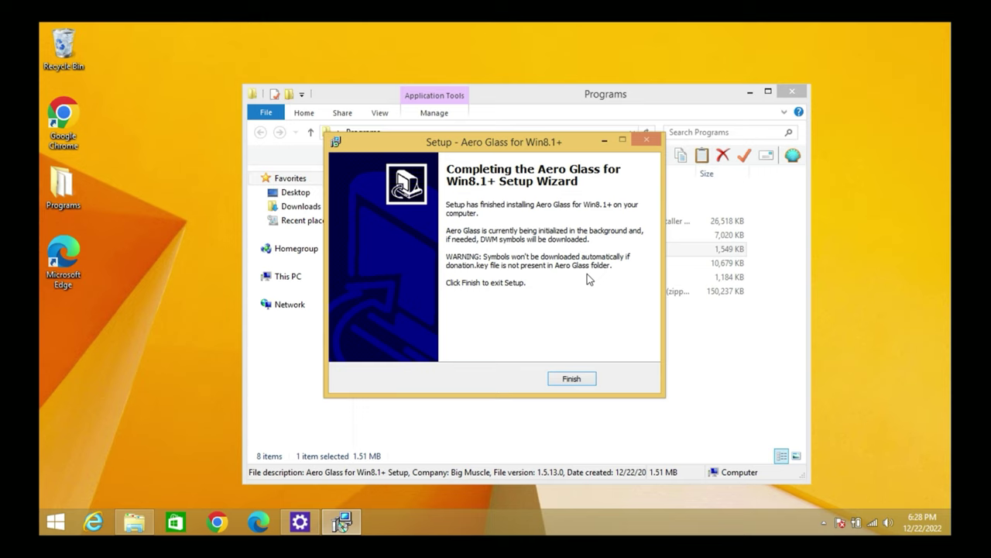
{"action": "left_click", "coordinate": [566, 379]}
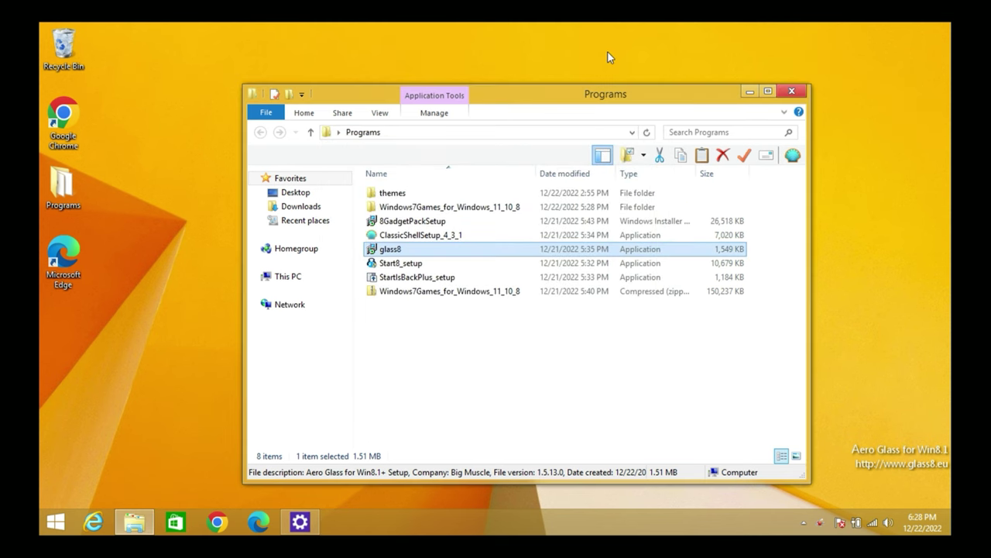
Reposition the Programs window, and run UltraUXThemePatcher_4.4.0 from the themes folder with permission to make changes
{"action": "left_click_drag", "start_coordinate": [553, 97], "coordinate": [533, 87]}
{"action": "double_click", "coordinate": [387, 179]}
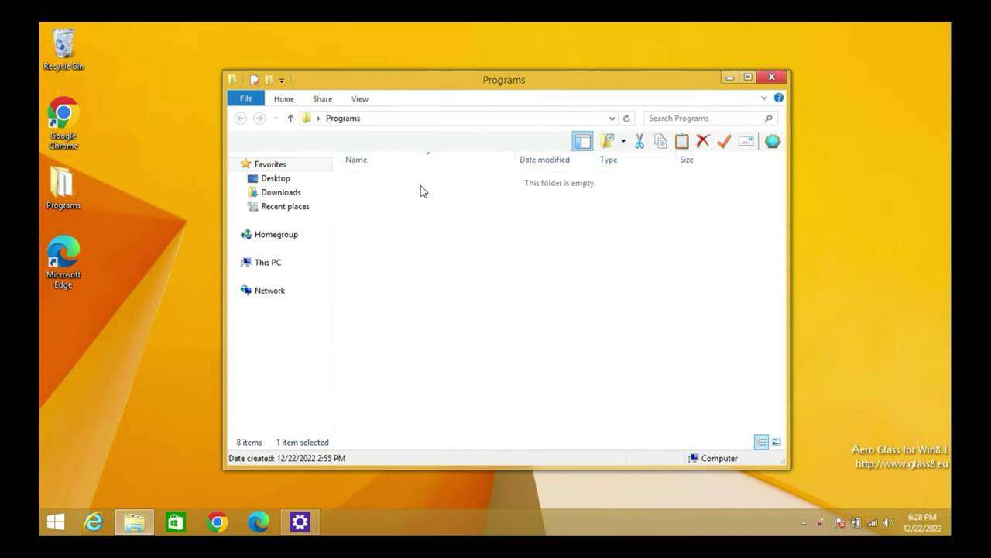
{"action": "double_click", "coordinate": [429, 193]}
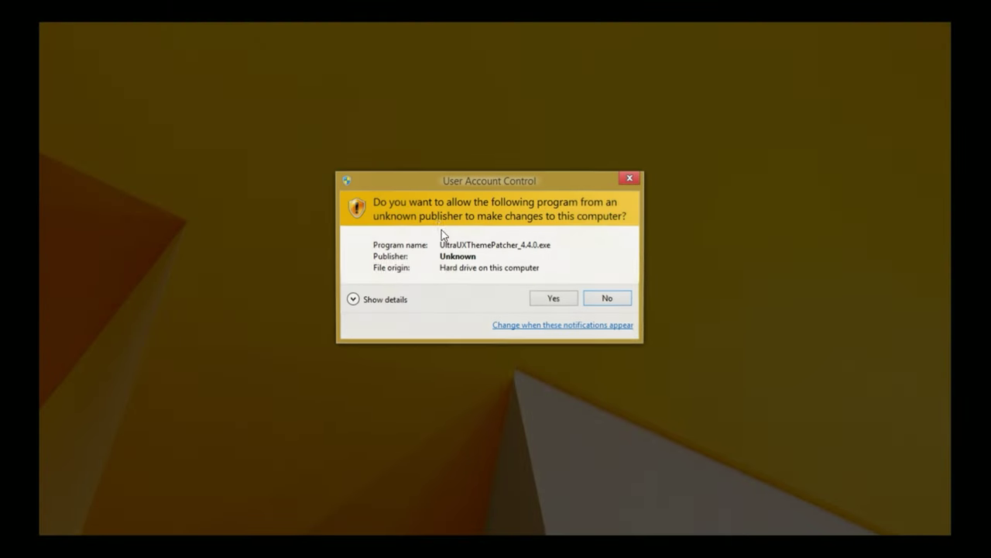
{"action": "left_click", "coordinate": [552, 299]}
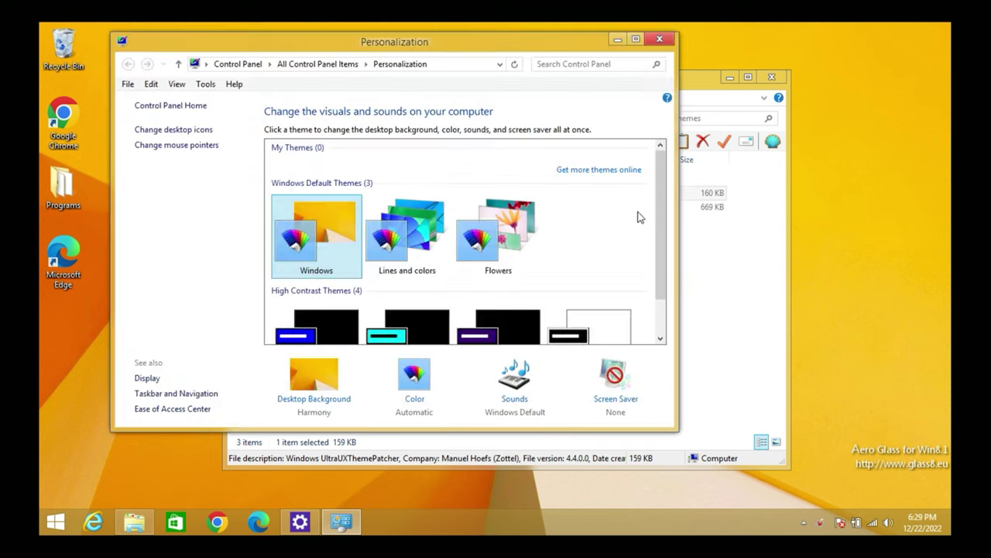
Glance at the themes folder window, return to Personalization, and apply the Flowers default theme
{"action": "left_click", "coordinate": [708, 314]}
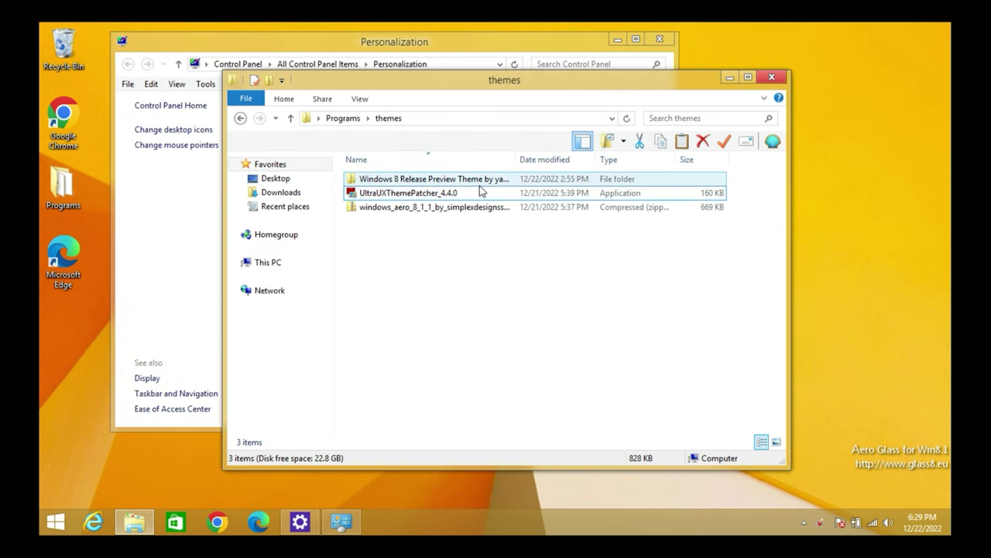
{"action": "left_click", "coordinate": [208, 257]}
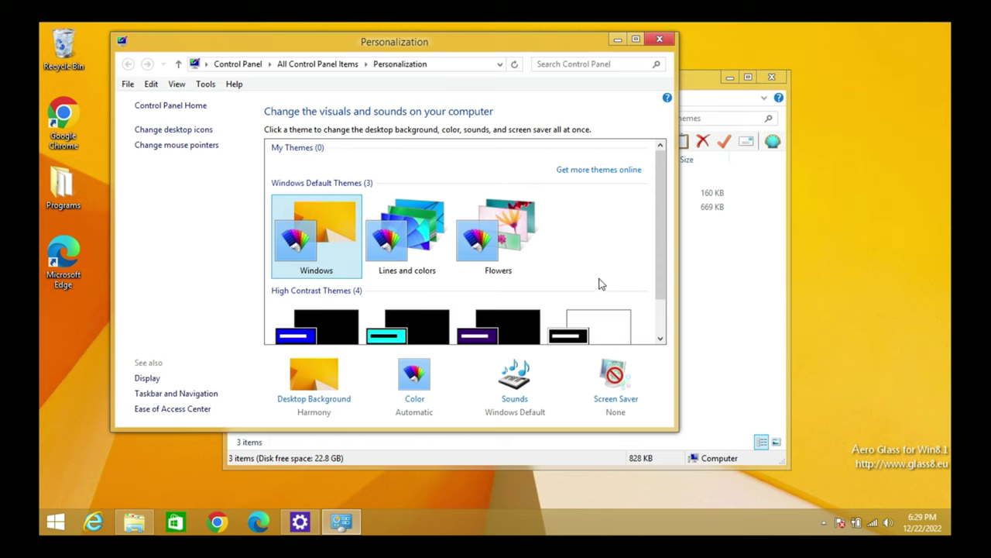
{"action": "left_click_drag", "start_coordinate": [664, 248], "coordinate": [655, 227]}
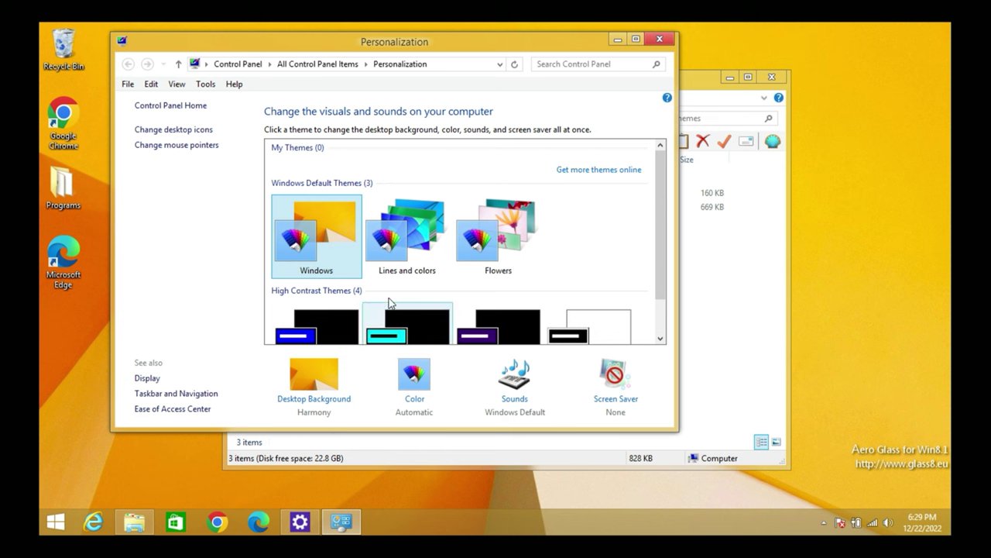
{"action": "left_click", "coordinate": [506, 212]}
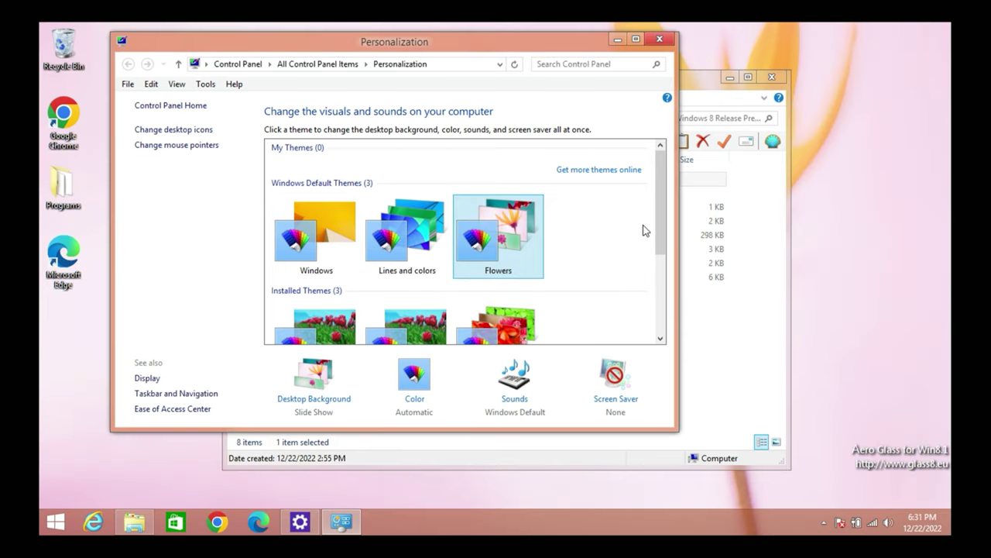
Apply the installed Windows theme with the tulip background, and move the Personalization and Release Preview theme folder windows apart
{"action": "left_click_drag", "start_coordinate": [657, 222], "coordinate": [660, 280]}
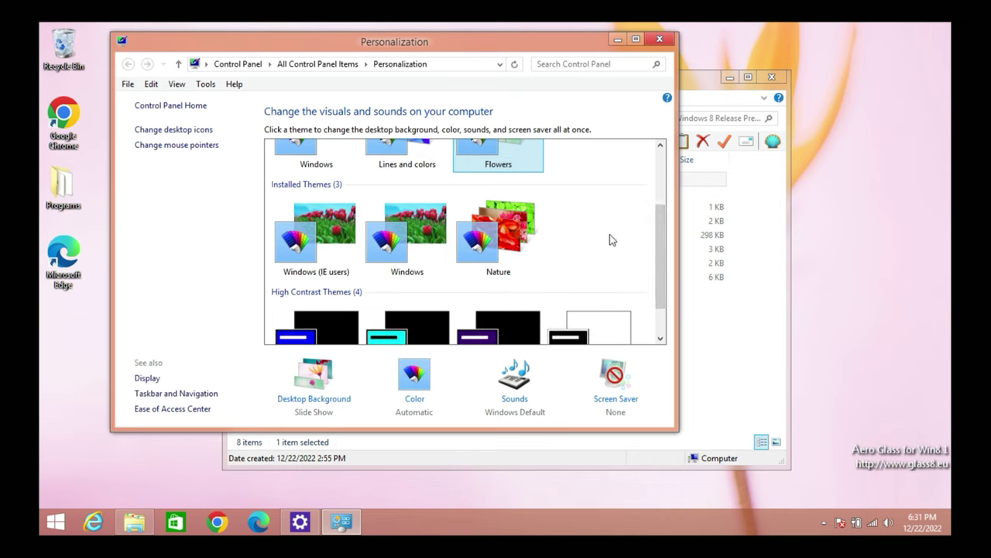
{"action": "left_click", "coordinate": [446, 224]}
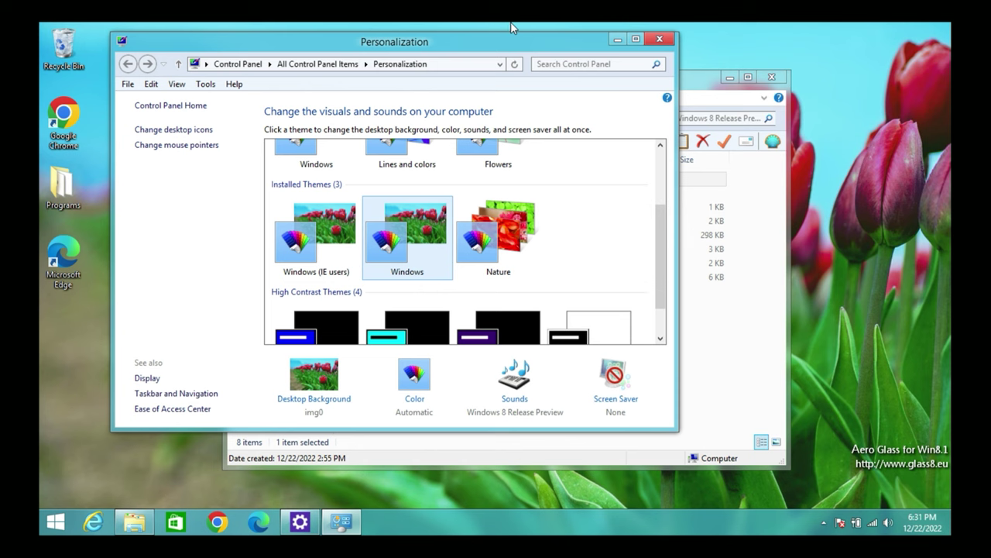
{"action": "left_click_drag", "start_coordinate": [519, 41], "coordinate": [497, 67]}
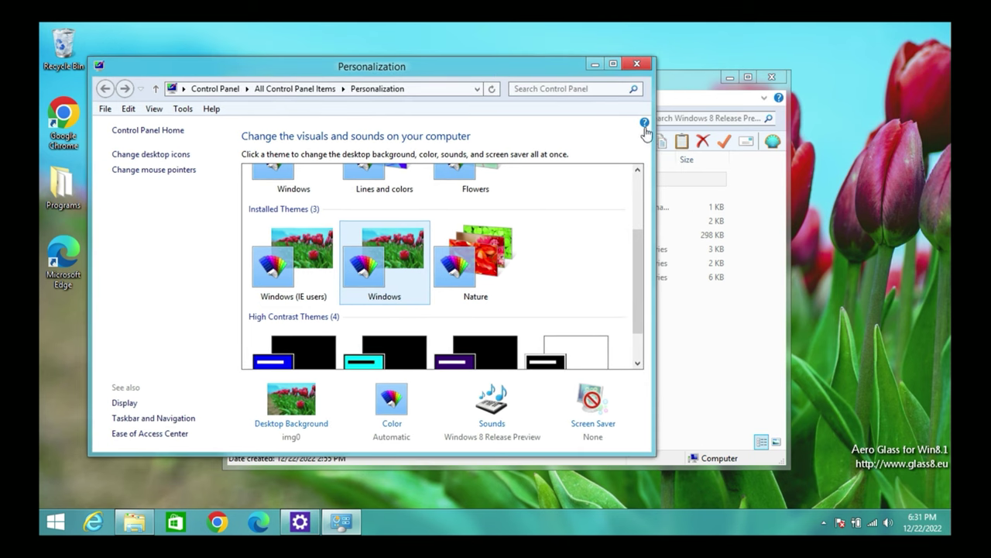
{"action": "left_click_drag", "start_coordinate": [684, 91], "coordinate": [740, 116]}
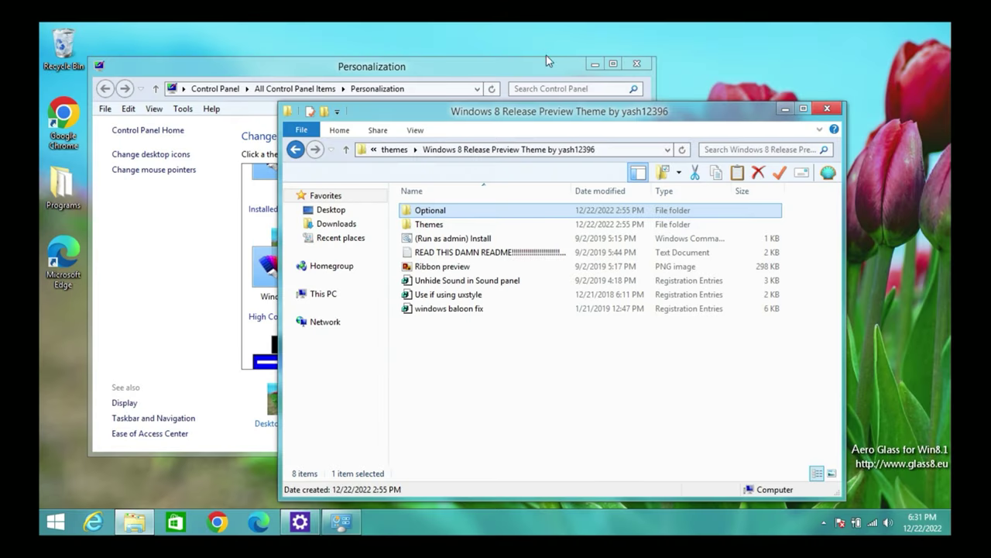
Bring Personalization back to the front and apply the Nature theme, followed by the Windows (IE users) theme
{"action": "left_click", "coordinate": [527, 63]}
{"action": "left_click", "coordinate": [464, 265]}
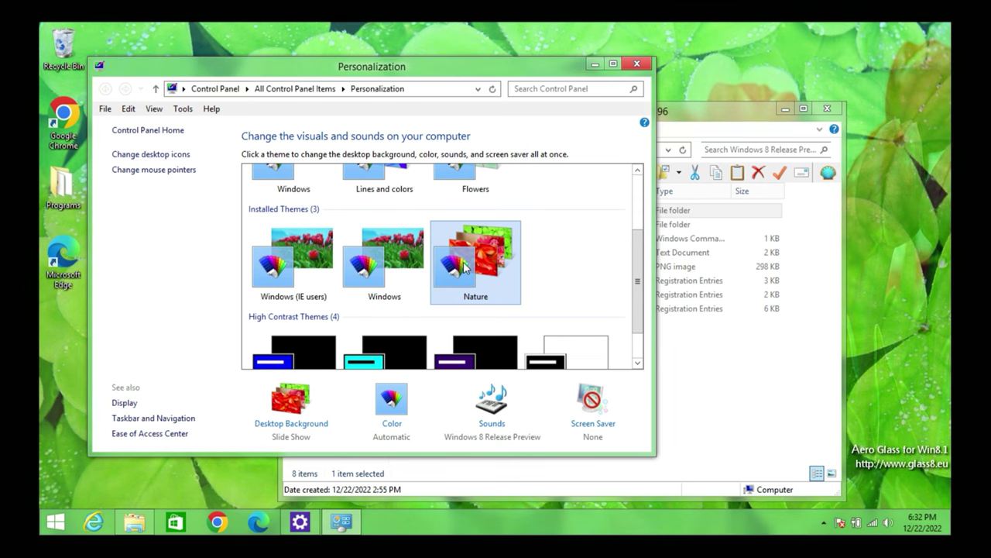
{"action": "left_click", "coordinate": [328, 265]}
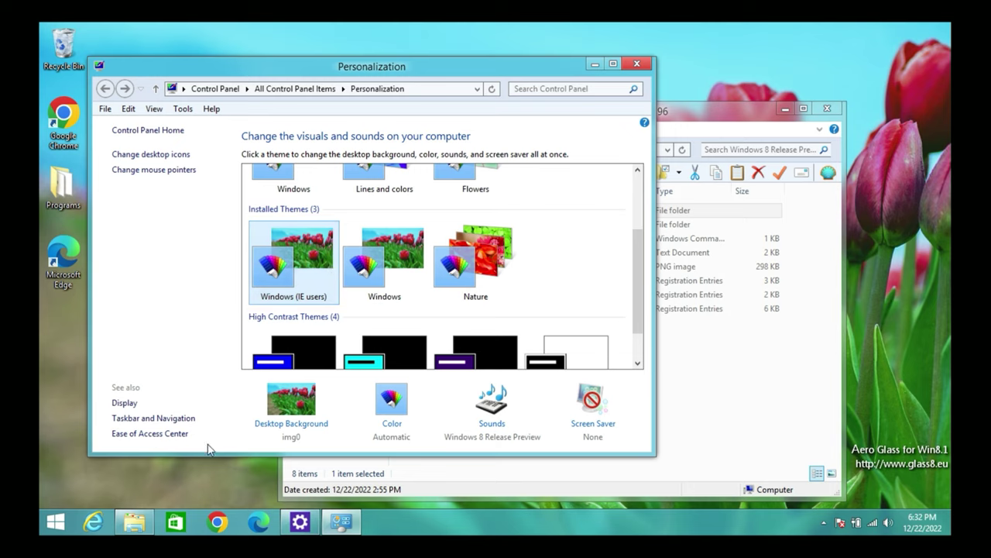
Open Internet Explorer and move the Personalization window so the browser's toolbar can be seen
{"action": "left_click", "coordinate": [94, 523]}
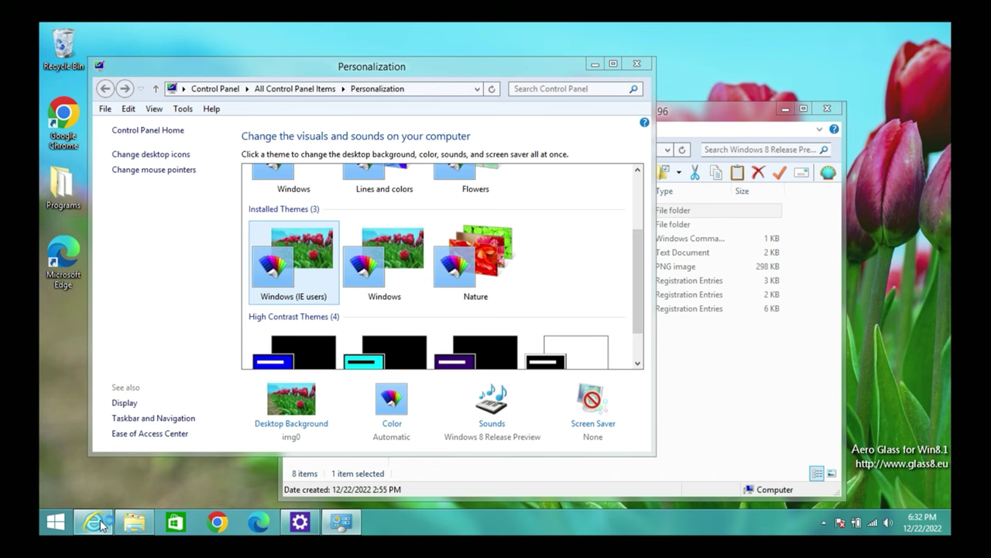
{"action": "left_click_drag", "start_coordinate": [419, 66], "coordinate": [547, 91]}
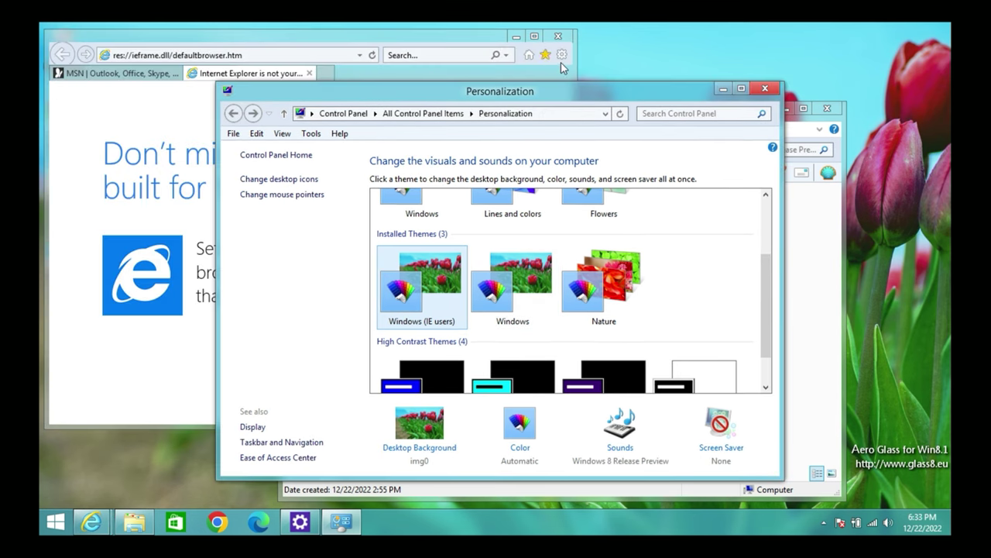
Compare the Nature and installed Windows themes by switching between them, ending on Nature
{"action": "left_click", "coordinate": [613, 264]}
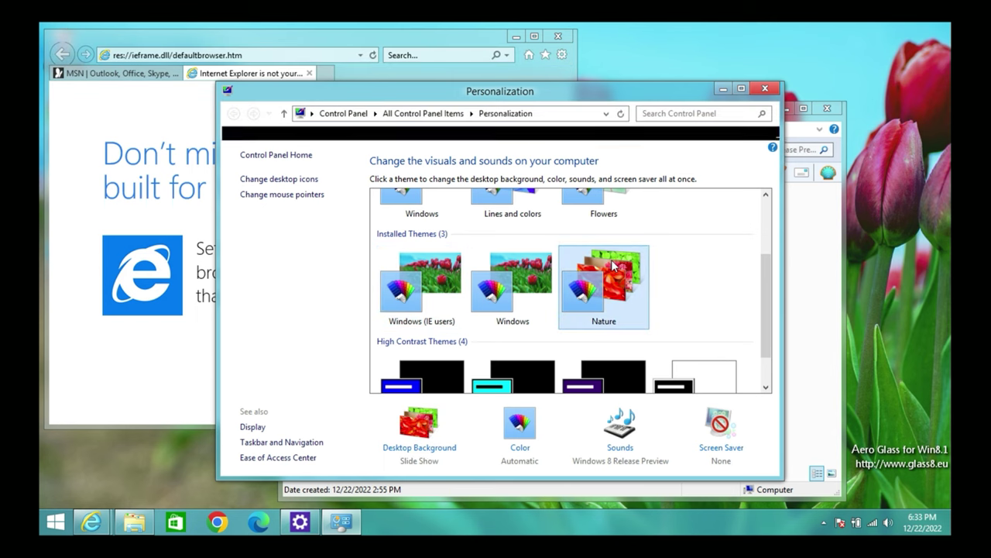
{"action": "left_click", "coordinate": [533, 276]}
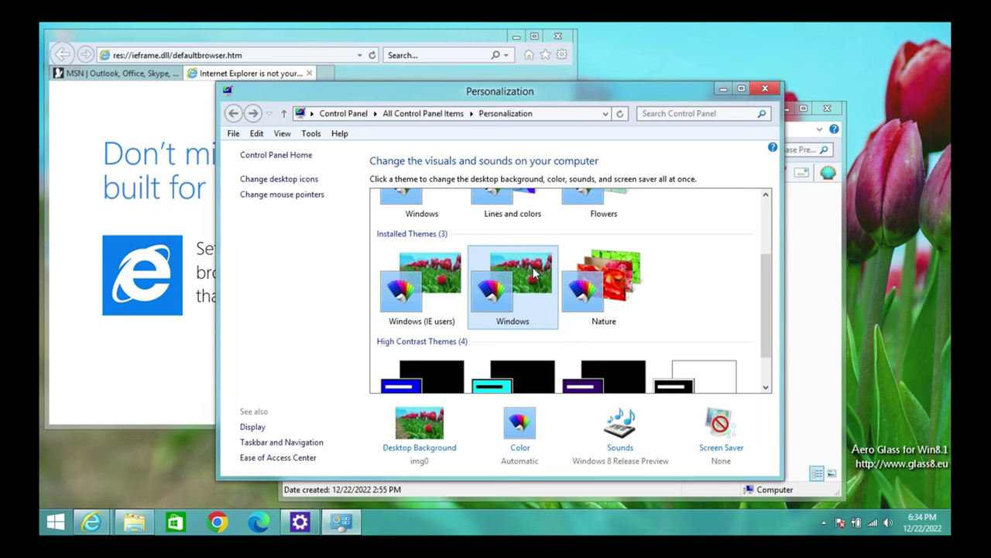
{"action": "left_click", "coordinate": [604, 286]}
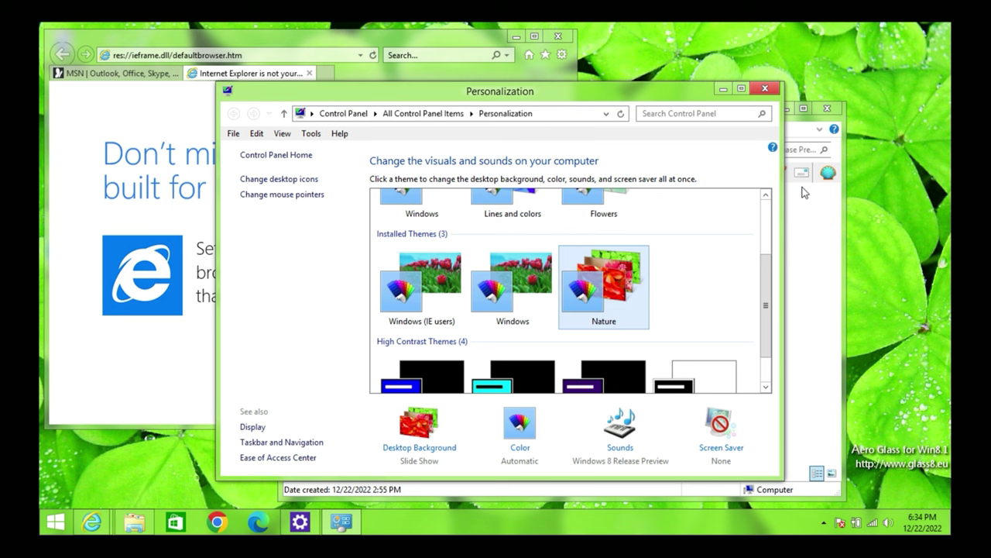
Bring the Windows 8 Release Preview theme folder to the front and open its Optional folder
{"action": "left_click", "coordinate": [823, 228]}
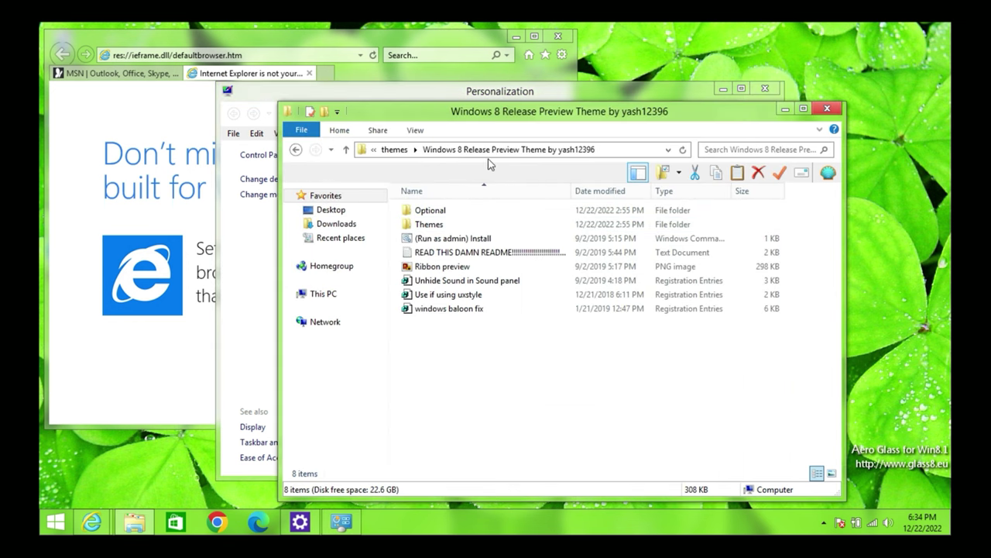
{"action": "double_click", "coordinate": [430, 210]}
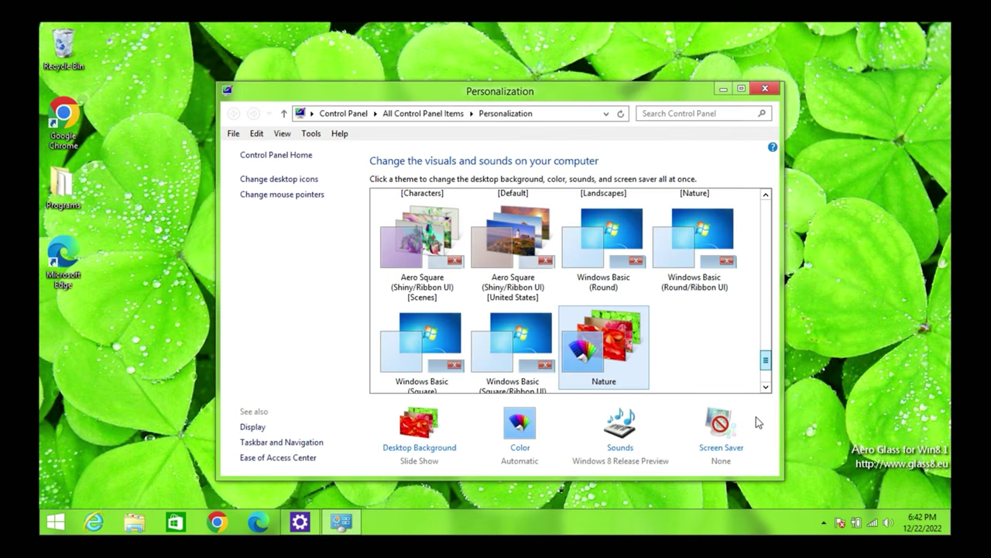
Browse the installed themes in Personalization and apply Aero Round (Clear) [Architecture]
{"action": "scroll", "coordinate": [756, 403], "scroll_direction": "down", "scroll_amount": 2}
{"action": "scroll", "coordinate": [759, 384], "scroll_direction": "up", "scroll_amount": 1}
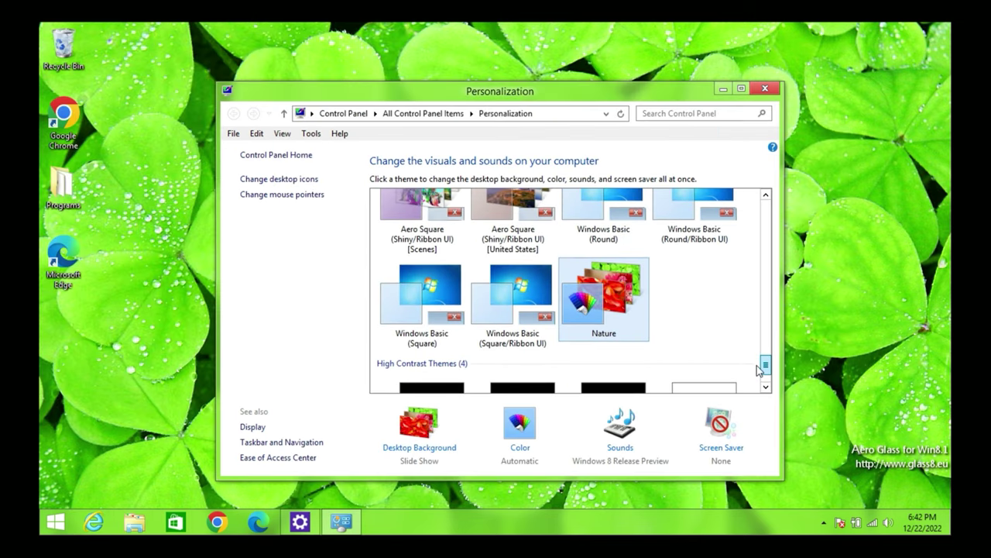
{"action": "scroll", "coordinate": [760, 361], "scroll_direction": "up", "scroll_amount": 2}
{"action": "scroll", "coordinate": [759, 358], "scroll_direction": "up", "scroll_amount": 4}
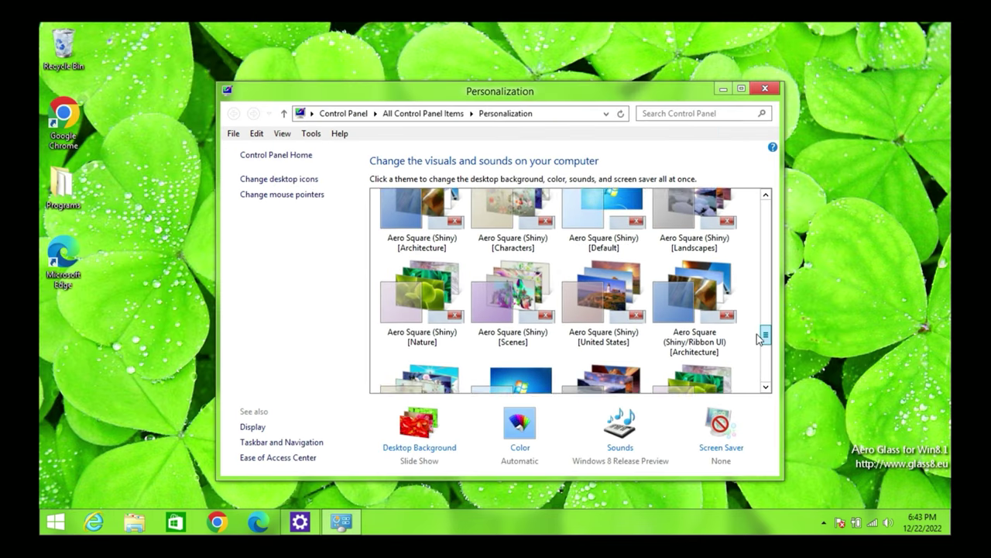
{"action": "scroll", "coordinate": [750, 290], "scroll_direction": "up", "scroll_amount": 3}
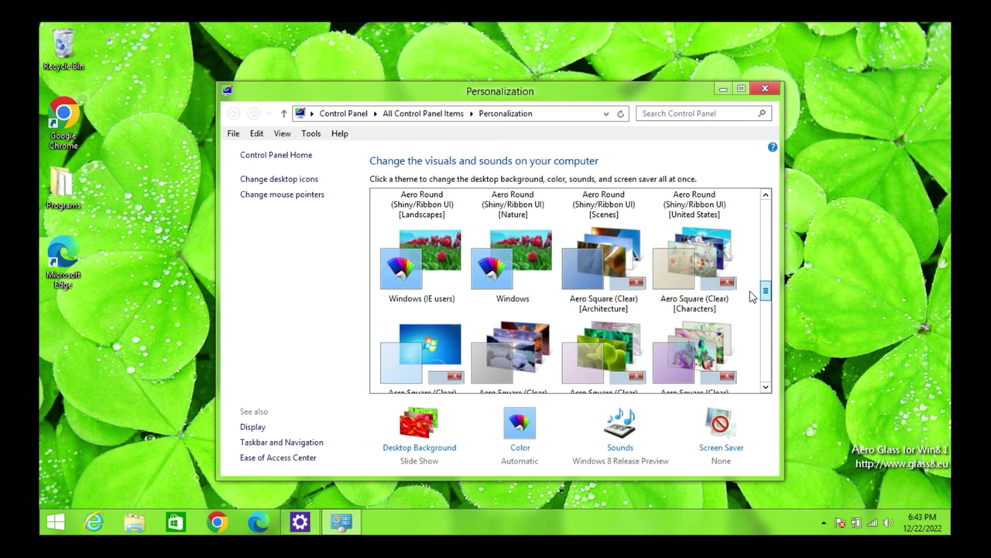
{"action": "scroll", "coordinate": [749, 263], "scroll_direction": "down", "scroll_amount": 1}
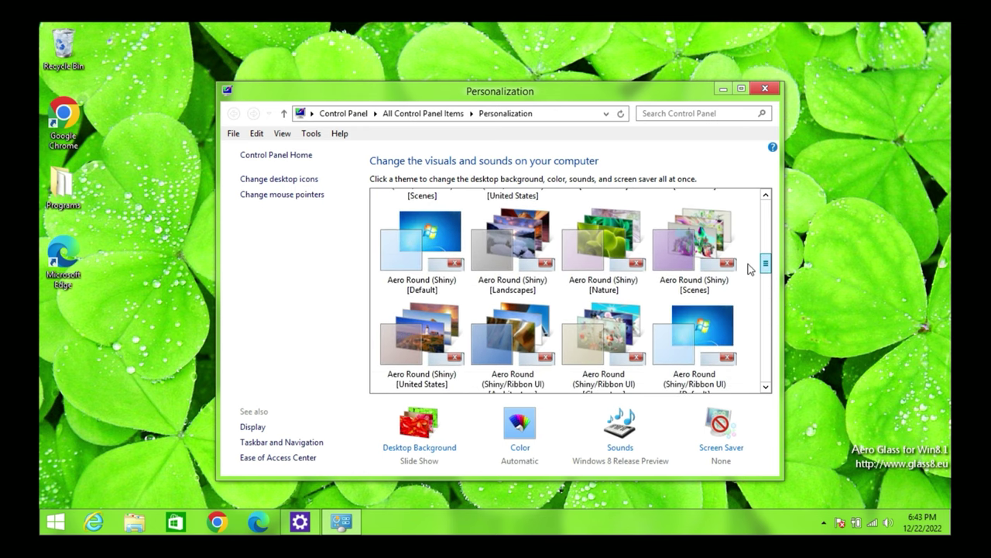
{"action": "scroll", "coordinate": [746, 258], "scroll_direction": "up", "scroll_amount": 3}
{"action": "scroll", "coordinate": [747, 240], "scroll_direction": "up", "scroll_amount": 5}
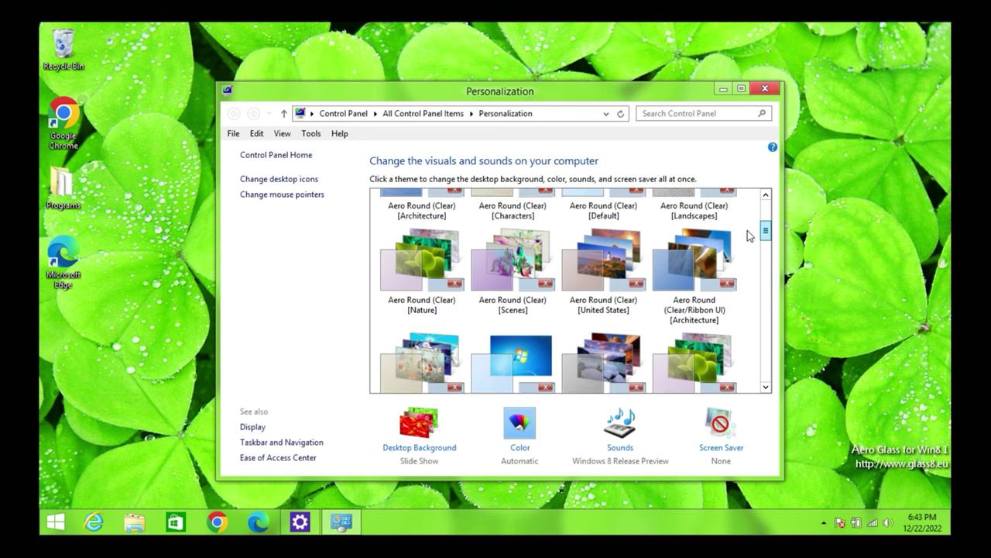
{"action": "scroll", "coordinate": [750, 219], "scroll_direction": "down", "scroll_amount": 2}
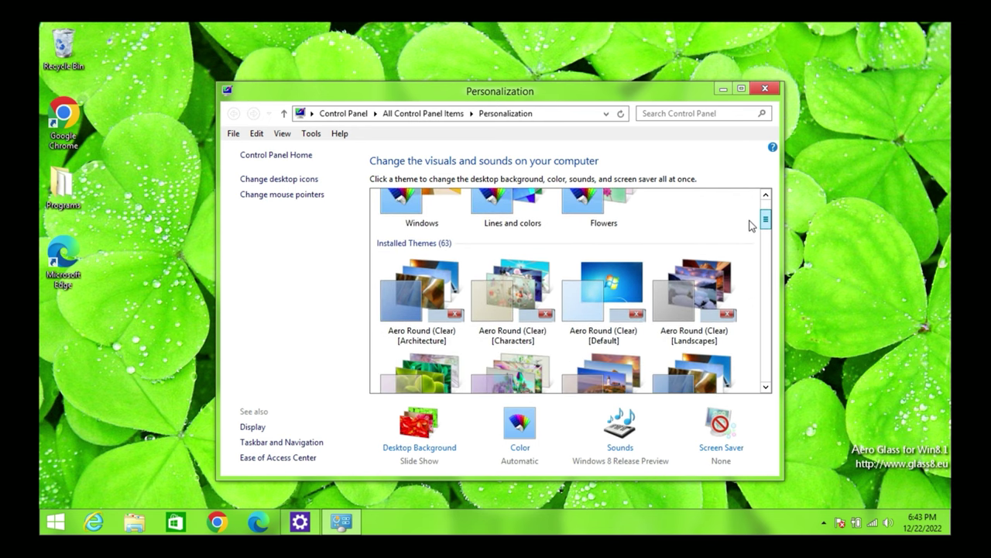
{"action": "left_click", "coordinate": [460, 269]}
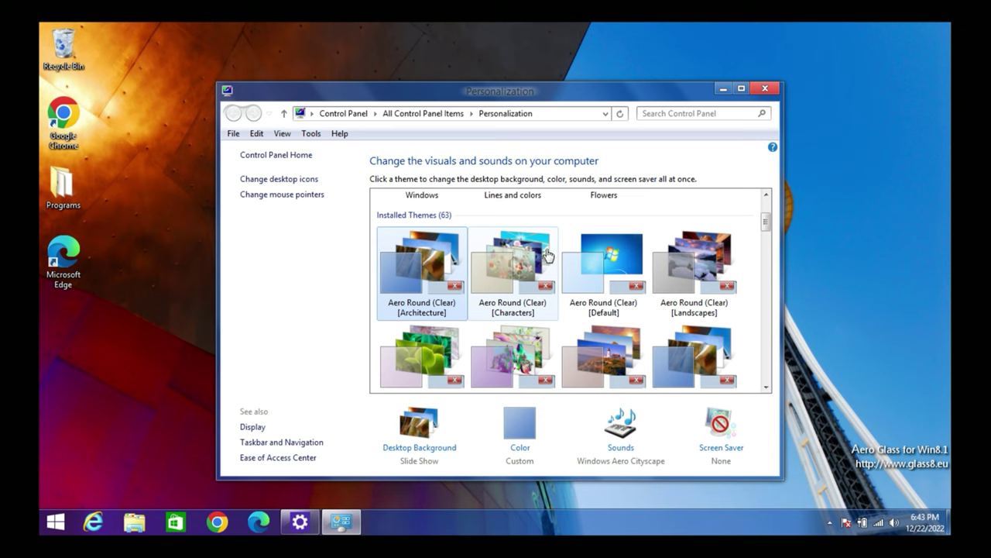
Apply the Aero Round (Clear) [United States] theme from the installed themes
{"action": "scroll", "coordinate": [571, 321], "scroll_direction": "down", "scroll_amount": 1}
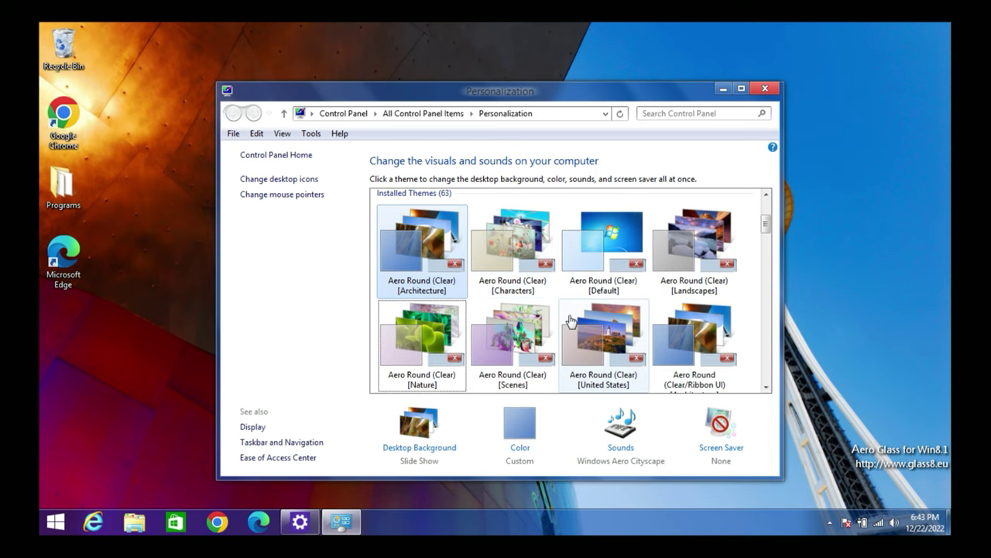
{"action": "scroll", "coordinate": [570, 321], "scroll_direction": "down", "scroll_amount": 2}
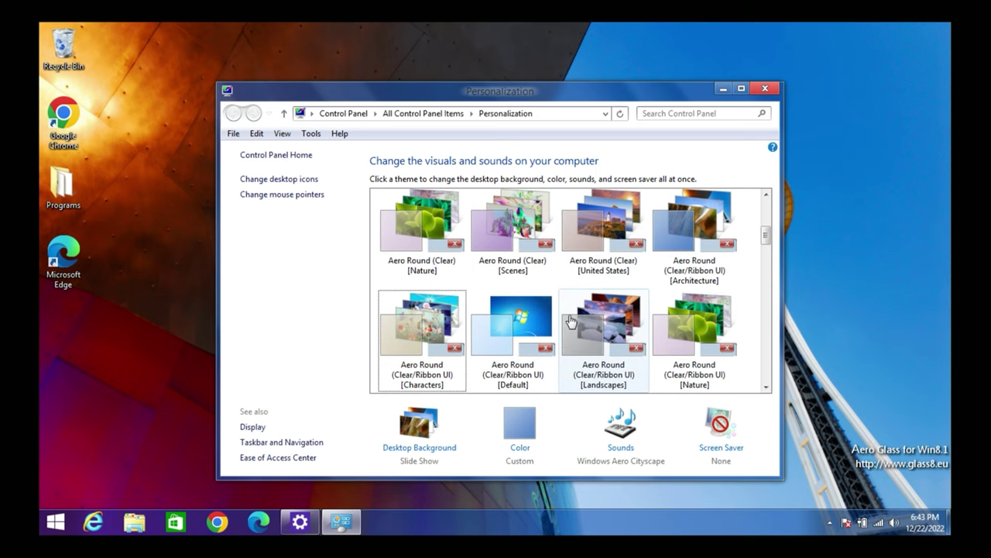
{"action": "left_click", "coordinate": [624, 200]}
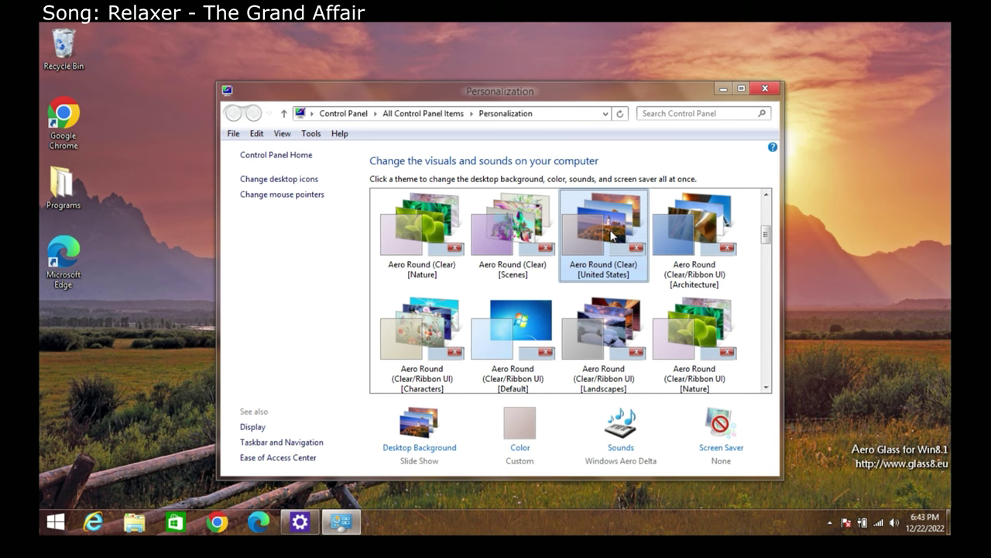
Apply the Aero Round (Shiny) [Default] theme from the installed themes
{"action": "scroll", "coordinate": [612, 236], "scroll_direction": "down", "scroll_amount": 2}
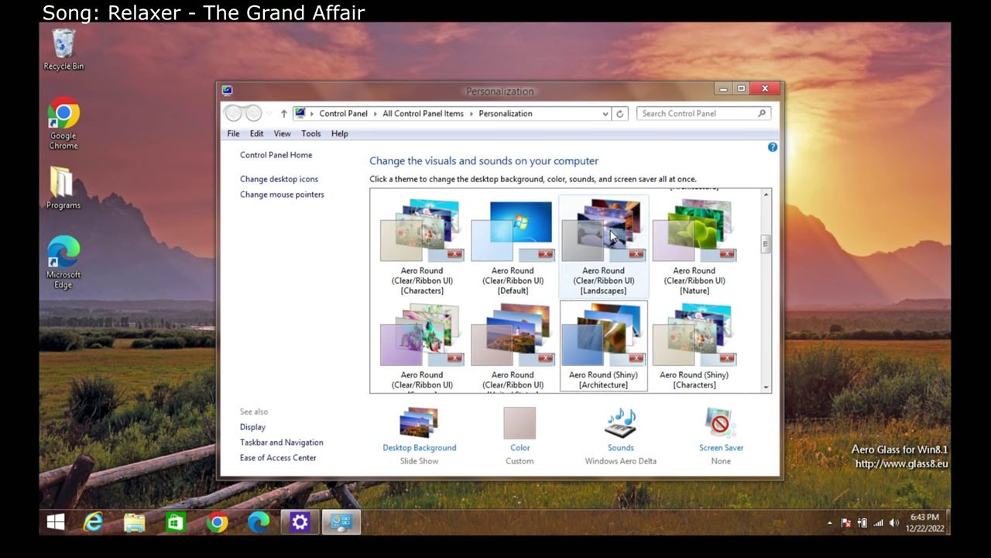
{"action": "scroll", "coordinate": [611, 236], "scroll_direction": "down", "scroll_amount": 2}
{"action": "left_click", "coordinate": [435, 317]}
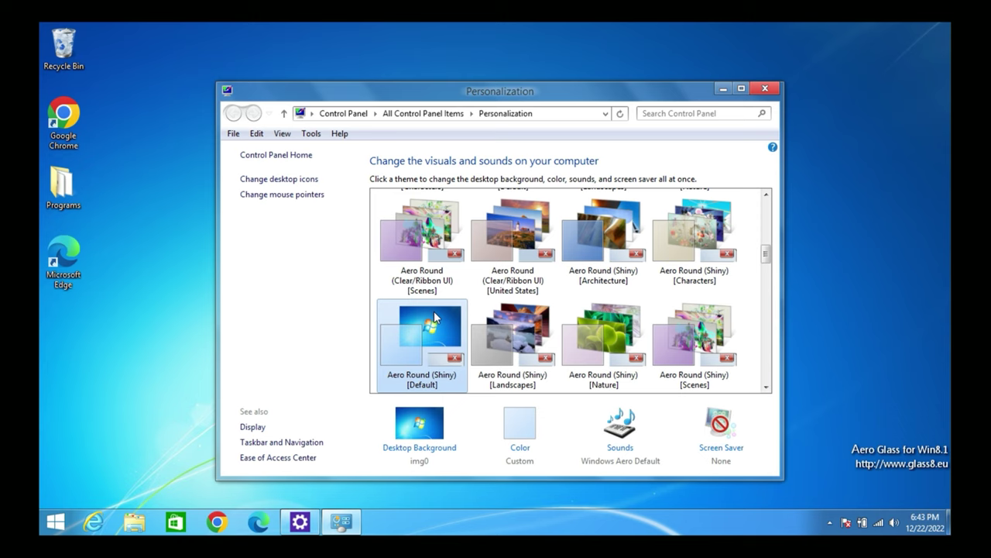
Apply the Aero Round (Shiny/Ribbon UI) [Default] theme from the installed themes
{"action": "scroll", "coordinate": [433, 312], "scroll_direction": "down", "scroll_amount": 2}
{"action": "scroll", "coordinate": [434, 311], "scroll_direction": "down", "scroll_amount": 2}
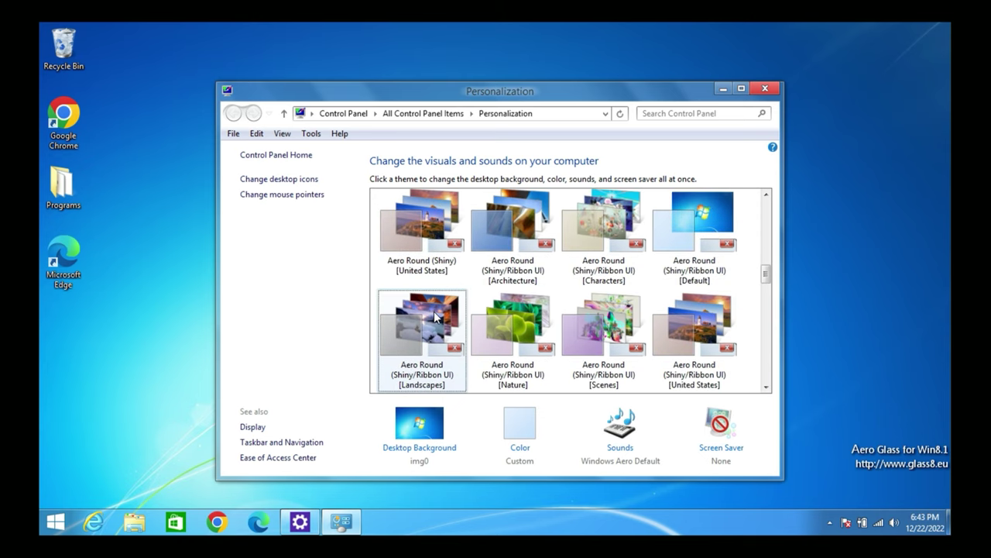
{"action": "left_click", "coordinate": [675, 270]}
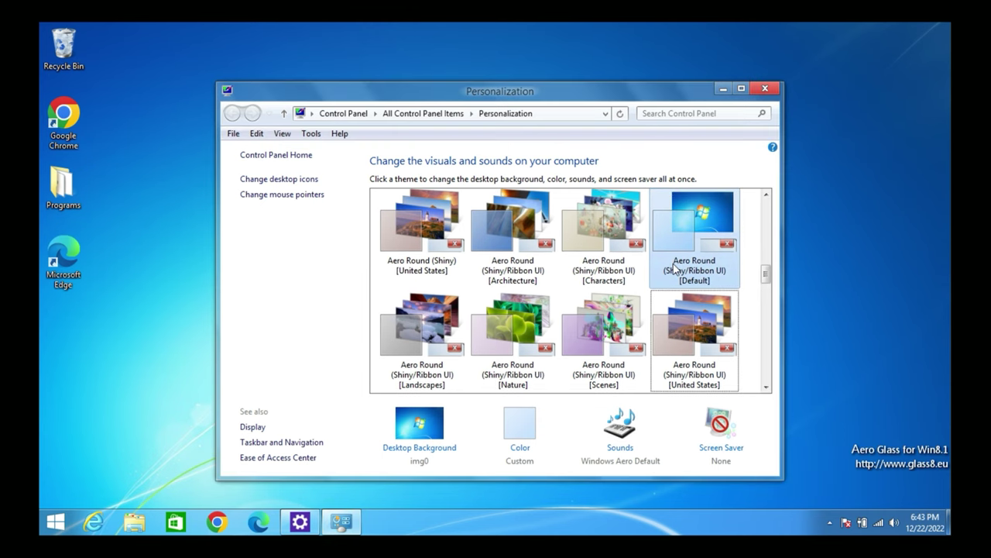
Apply the Aero Square (Clear) [Default] theme and look over the themes listed below it
{"action": "scroll", "coordinate": [676, 269], "scroll_direction": "down", "scroll_amount": 1}
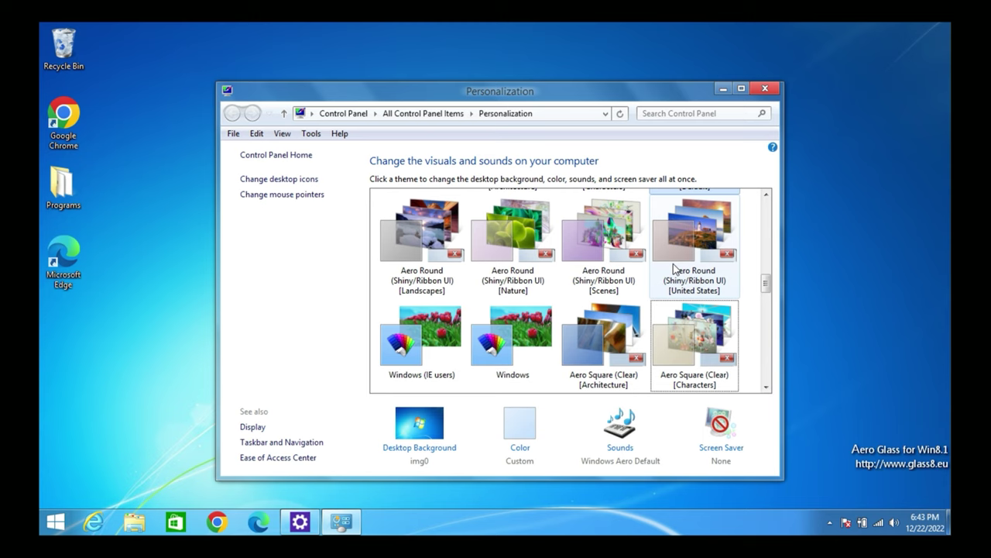
{"action": "scroll", "coordinate": [674, 268], "scroll_direction": "down", "scroll_amount": 1}
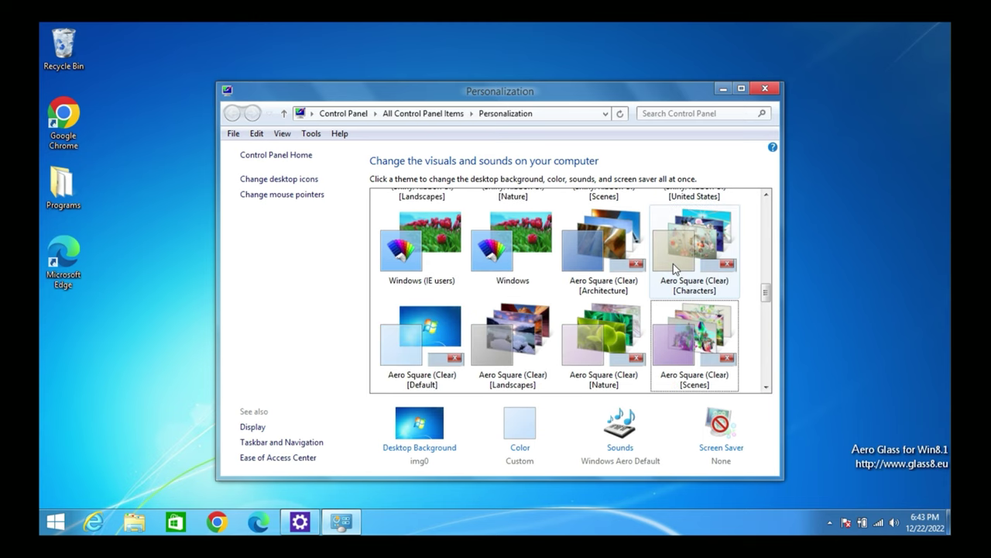
{"action": "left_click", "coordinate": [395, 313]}
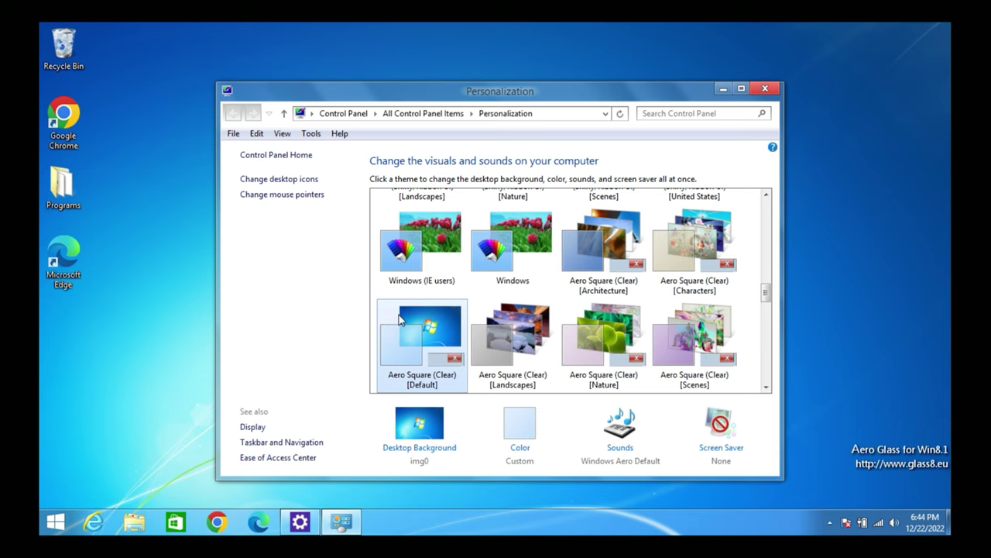
{"action": "scroll", "coordinate": [399, 319], "scroll_direction": "down", "scroll_amount": 2}
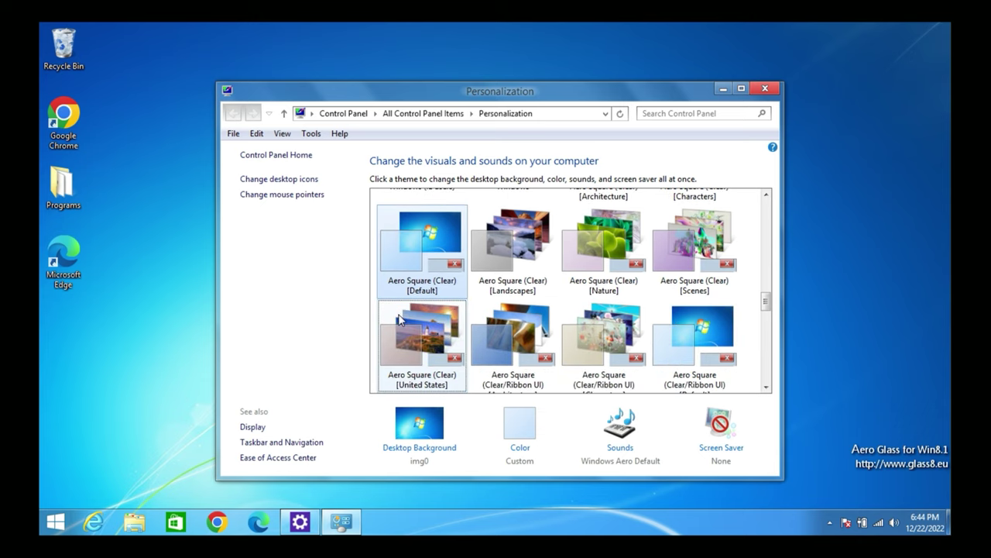
Apply the Aero Square (Shiny) [Default] theme from the installed themes
{"action": "scroll", "coordinate": [399, 319], "scroll_direction": "down", "scroll_amount": 2}
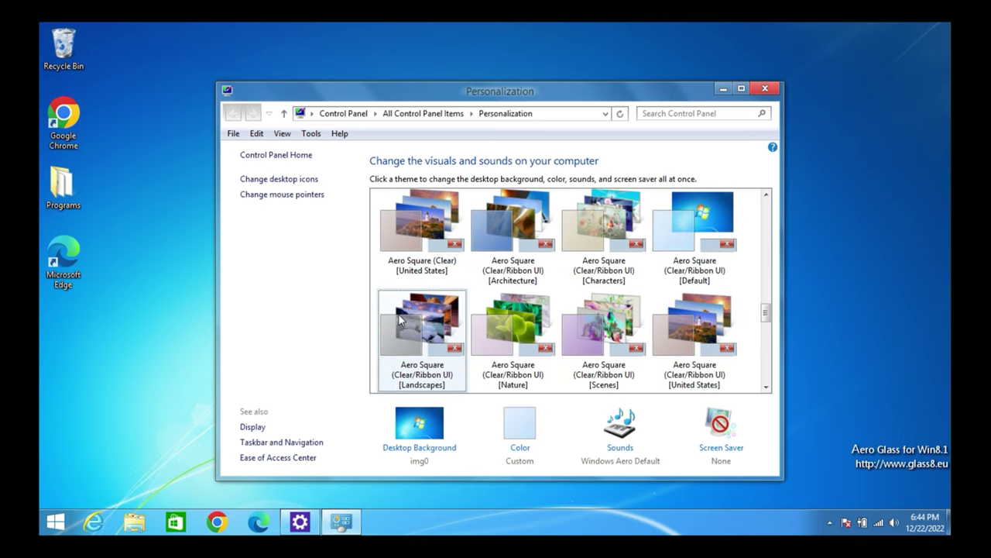
{"action": "scroll", "coordinate": [399, 319], "scroll_direction": "down", "scroll_amount": 2}
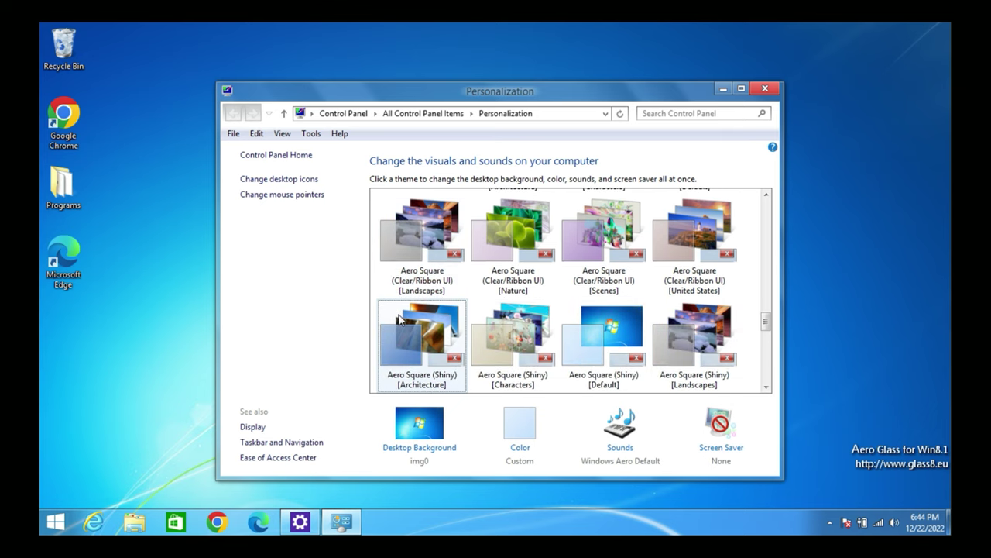
{"action": "left_click", "coordinate": [595, 342]}
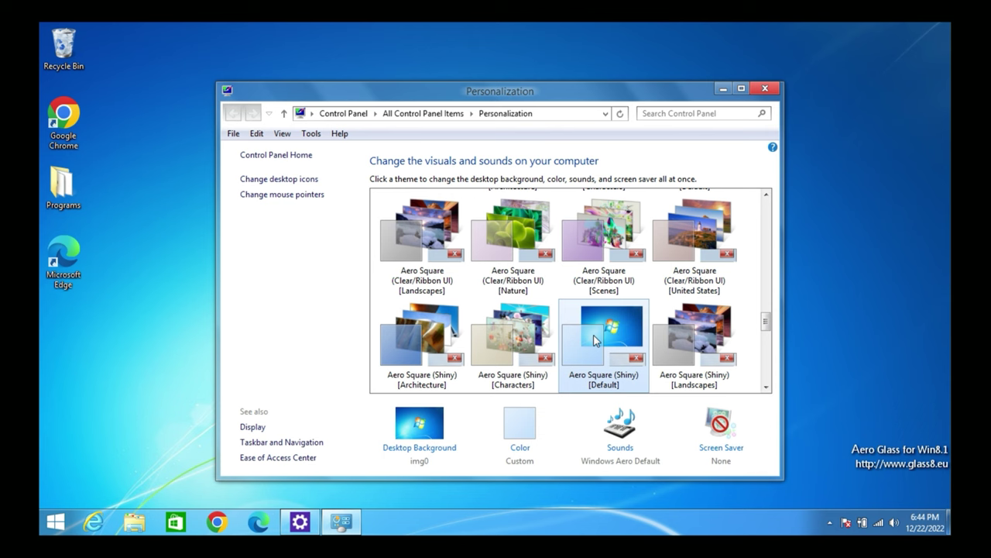
Apply the Windows Basic (Round) theme from the installed themes
{"action": "scroll", "coordinate": [594, 340], "scroll_direction": "down", "scroll_amount": 3}
{"action": "left_click", "coordinate": [595, 341]}
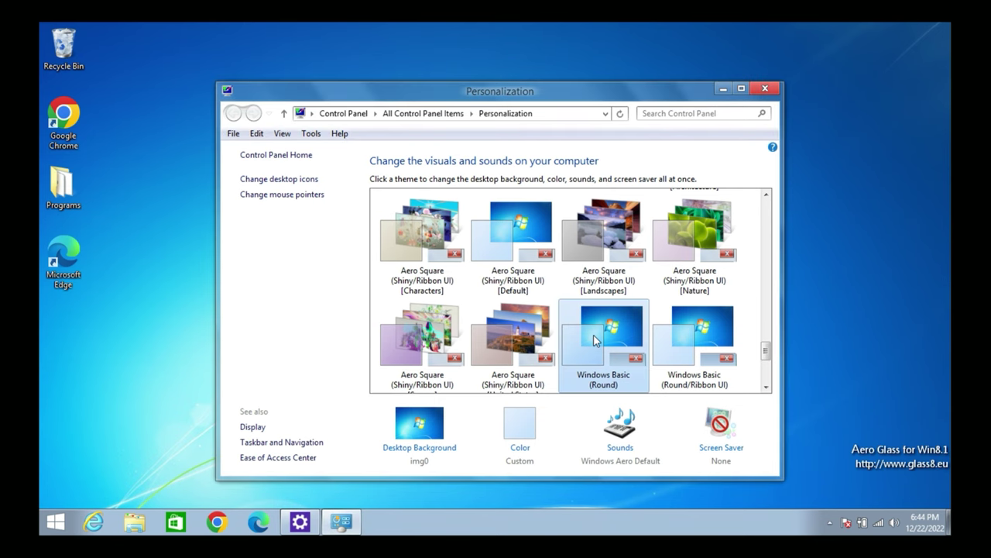
Apply the Aero Square (Shiny) [United States] theme from the installed themes
{"action": "left_click", "coordinate": [766, 387]}
{"action": "left_click_drag", "start_coordinate": [766, 357], "coordinate": [763, 331]}
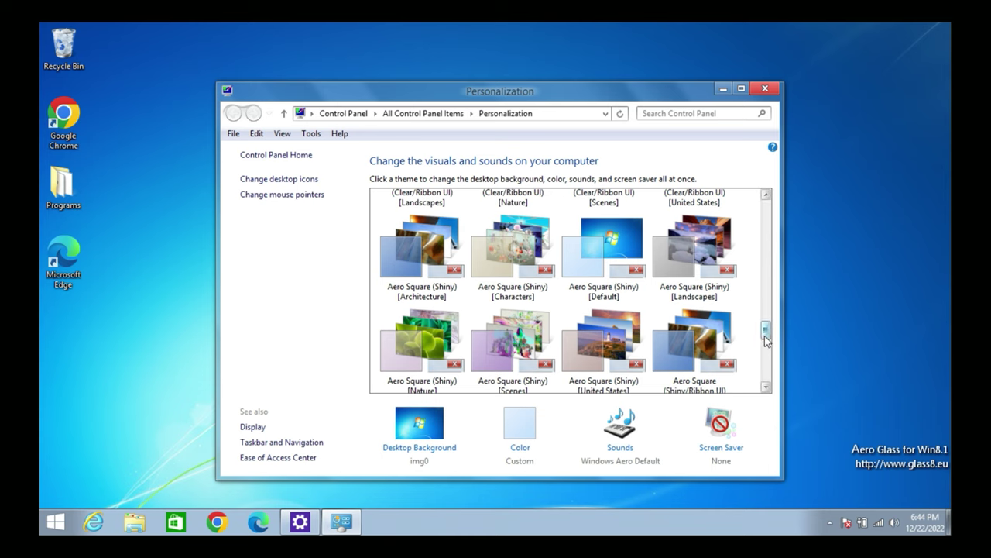
{"action": "scroll", "coordinate": [767, 340], "scroll_direction": "down", "scroll_amount": 1}
{"action": "left_click", "coordinate": [600, 267]}
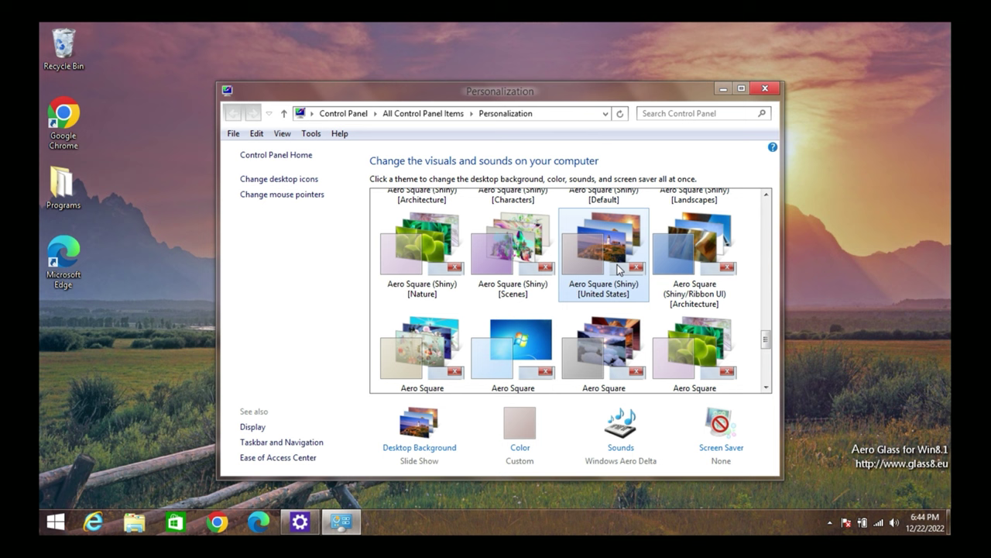
Check the Start screen with the new theme, return to the desktop and close the Personalization window
{"action": "key", "text": "alt"}
{"action": "key", "text": "super"}
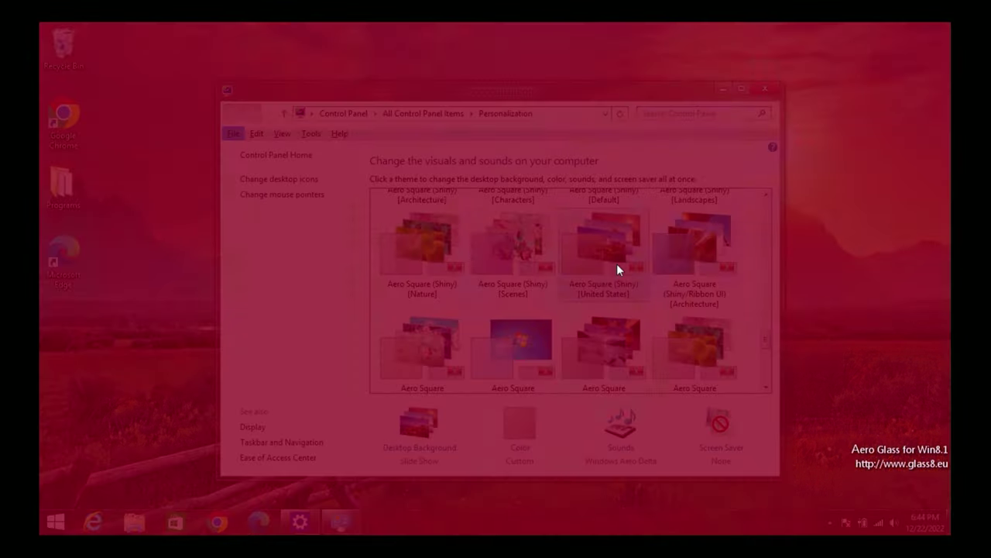
{"action": "key", "text": "super"}
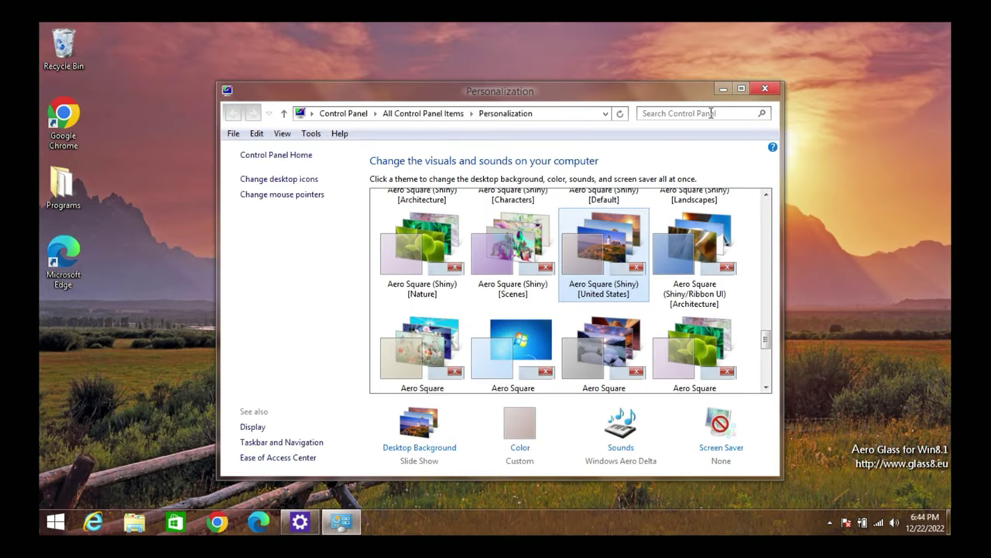
{"action": "left_click", "coordinate": [765, 88]}
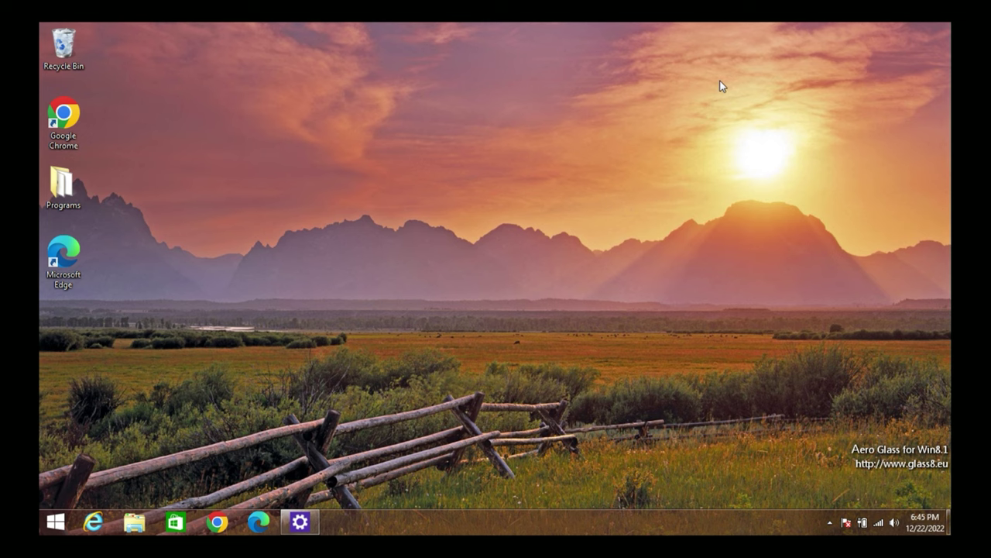
Run the Windows7Games_for_Windows_11_10_8 installer from the desktop's Programs folder with administrator permission and English as its language
{"action": "double_click", "coordinate": [63, 186]}
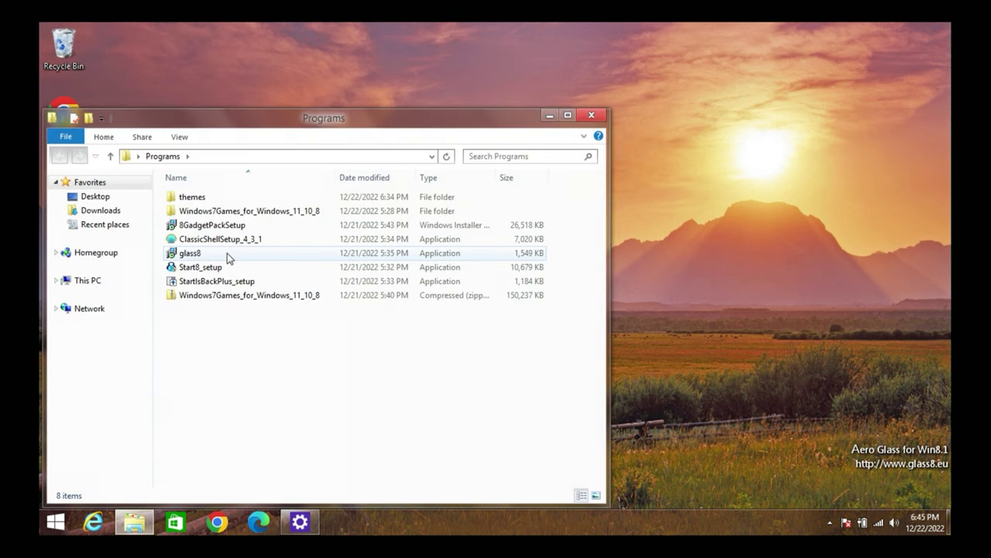
{"action": "double_click", "coordinate": [241, 211]}
{"action": "double_click", "coordinate": [242, 198]}
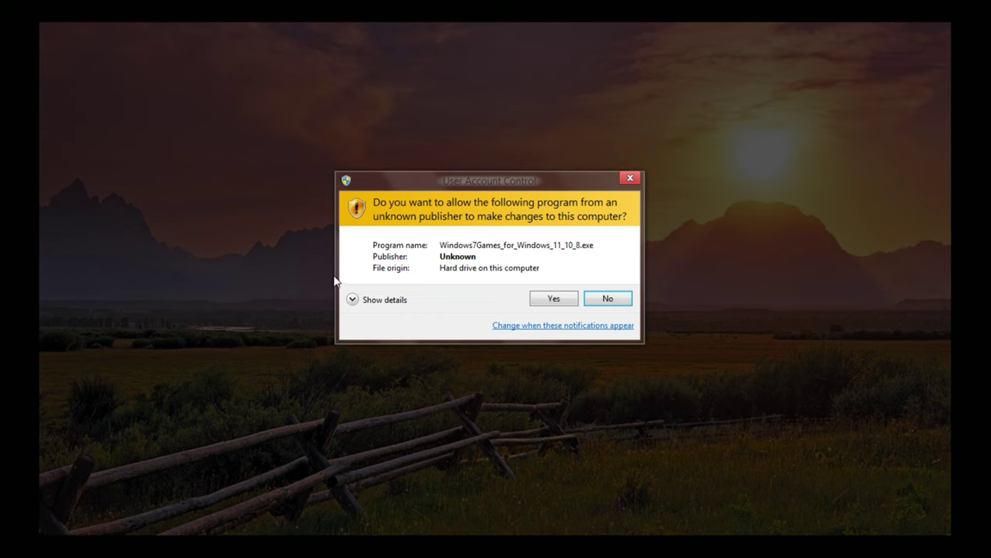
{"action": "left_click", "coordinate": [551, 299]}
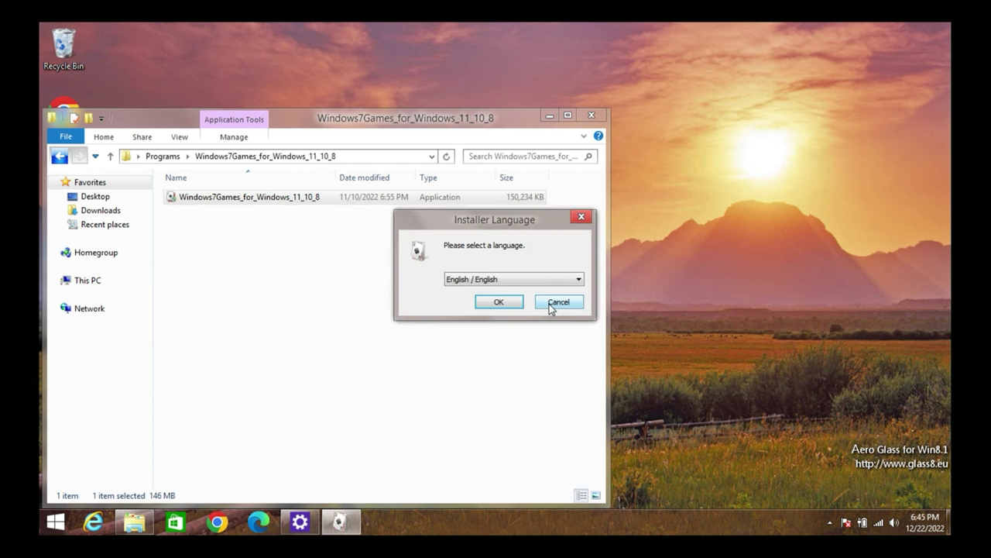
{"action": "left_click", "coordinate": [500, 303]}
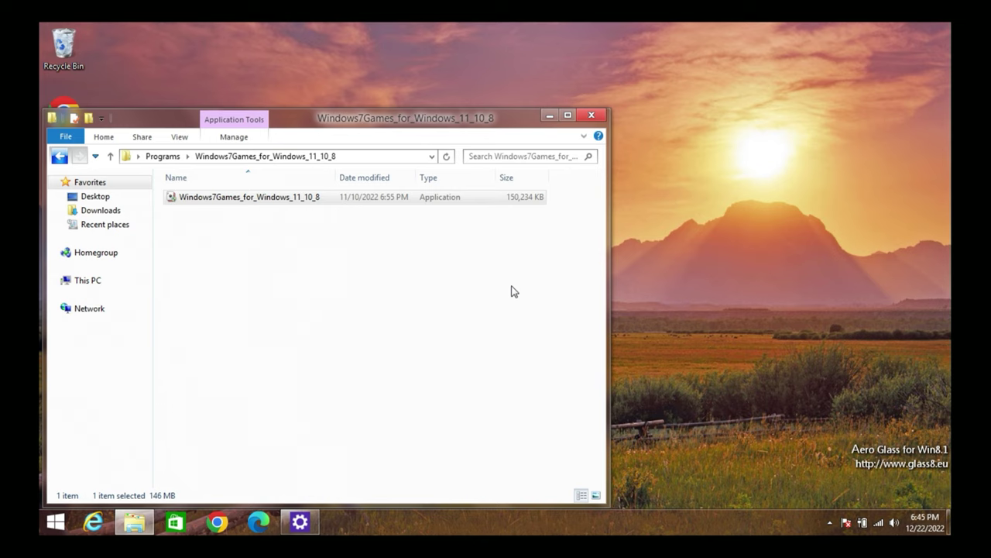
Return to the Programs folder and install the Windows 7 games with the Internet Games component added
{"action": "left_click", "coordinate": [170, 158]}
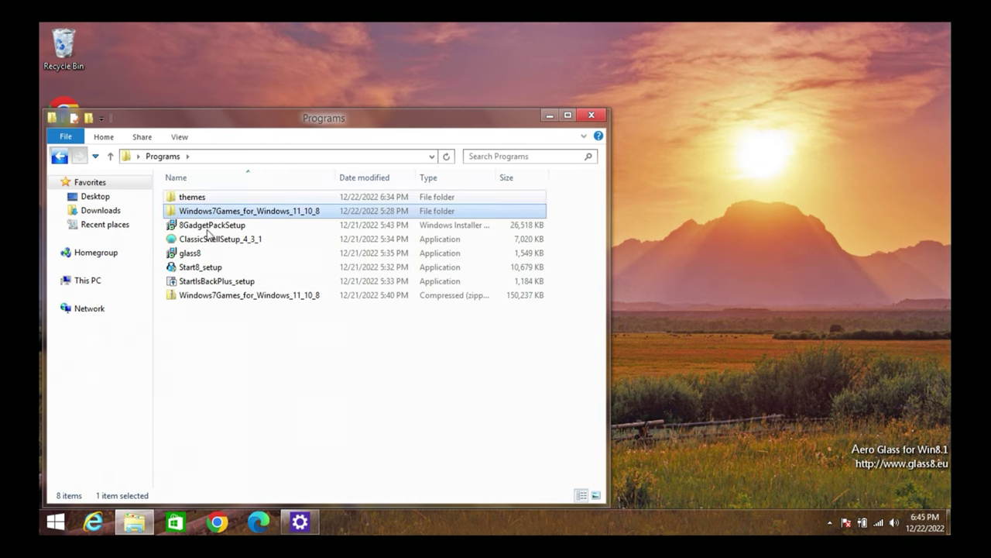
{"action": "left_click", "coordinate": [252, 362]}
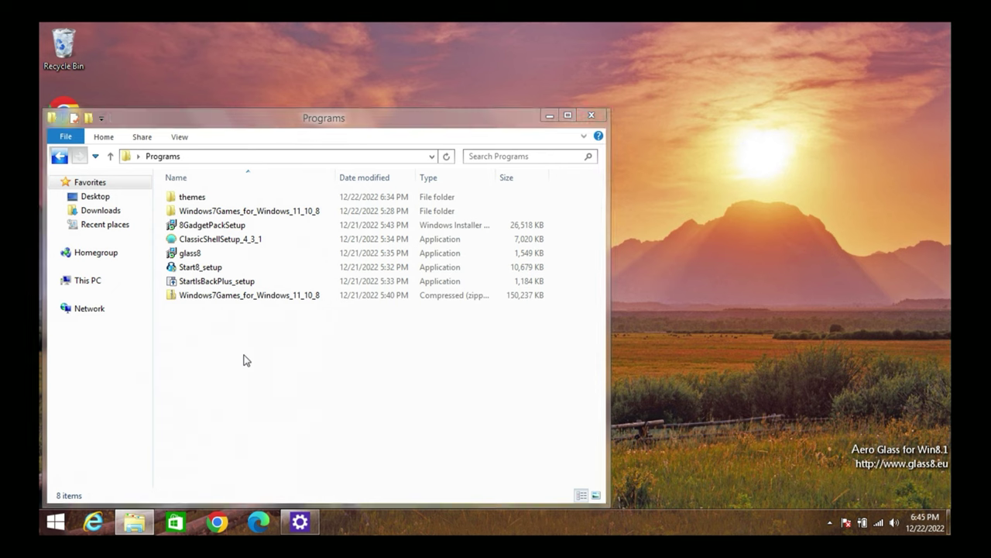
{"action": "left_click", "coordinate": [569, 379]}
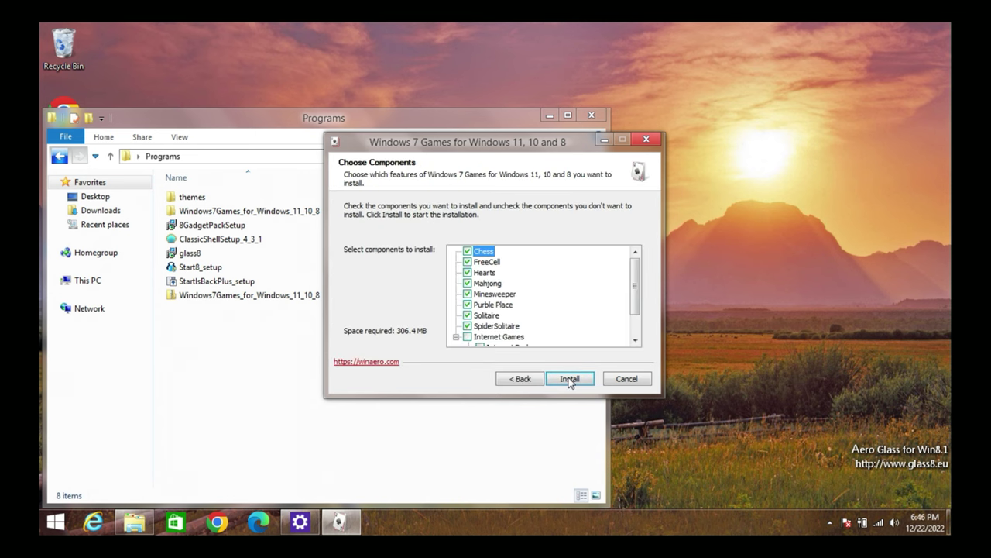
{"action": "left_click", "coordinate": [468, 337]}
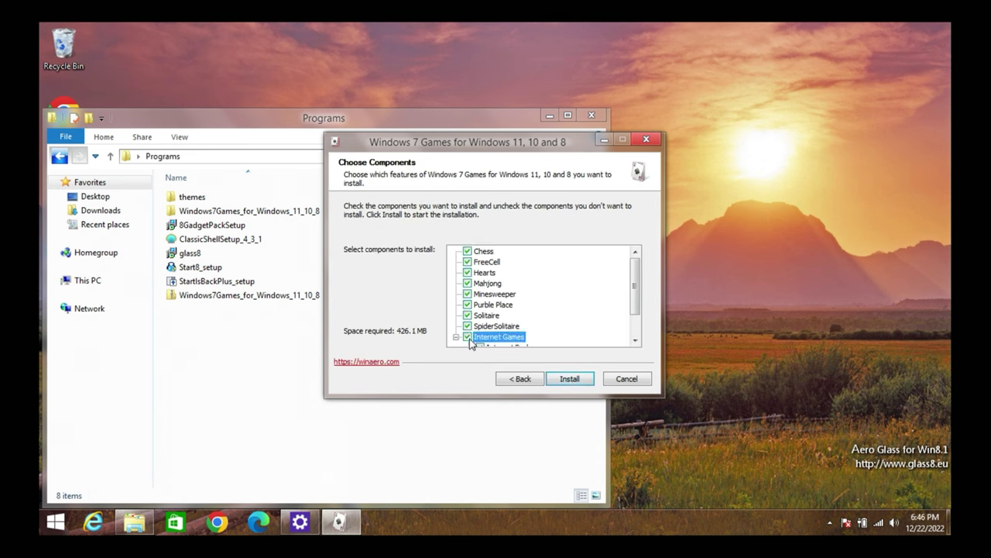
{"action": "left_click", "coordinate": [556, 376]}
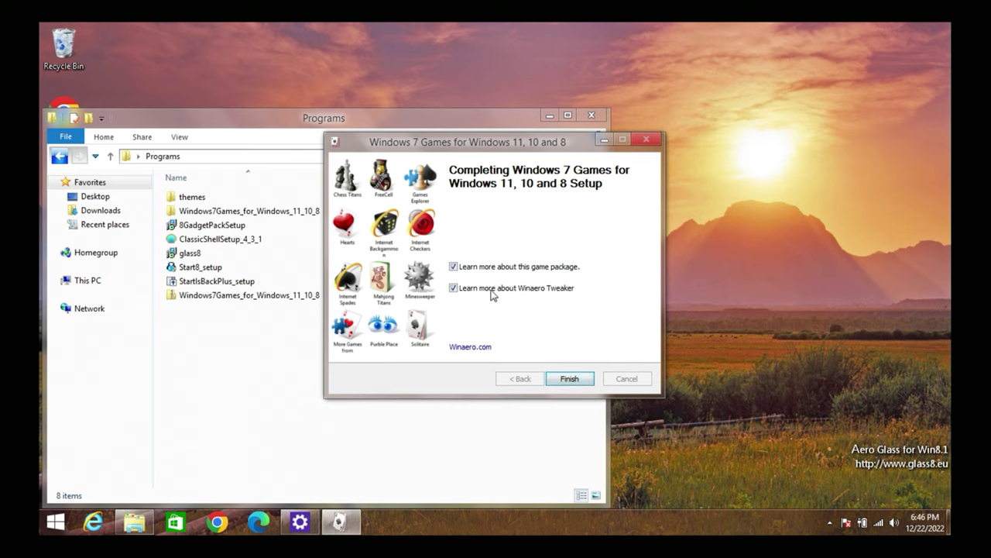
Finish the games setup with both options to learn more about the package and Winaero Tweaker turned off
{"action": "left_click", "coordinate": [490, 286]}
{"action": "left_click", "coordinate": [490, 268]}
{"action": "left_click", "coordinate": [574, 379]}
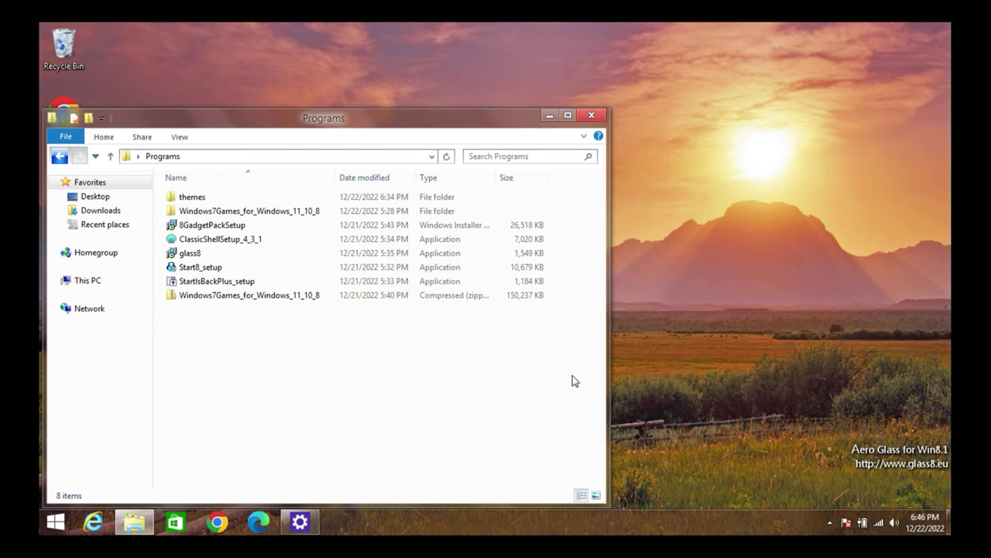
Look through the newly installed games in the Start screen's Apps list
{"action": "key", "text": "super"}
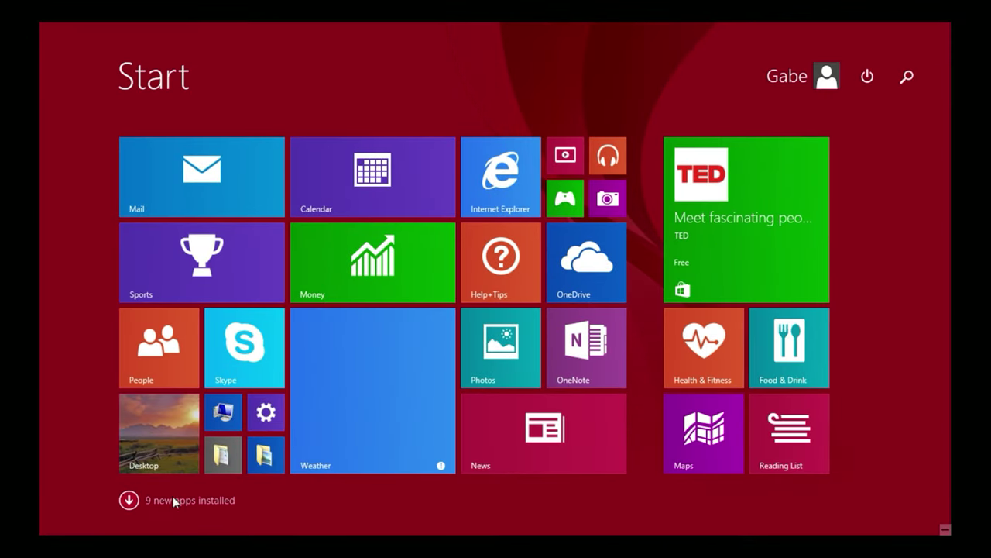
{"action": "left_click", "coordinate": [172, 500]}
{"action": "scroll", "coordinate": [276, 525], "scroll_direction": "down", "scroll_amount": 2}
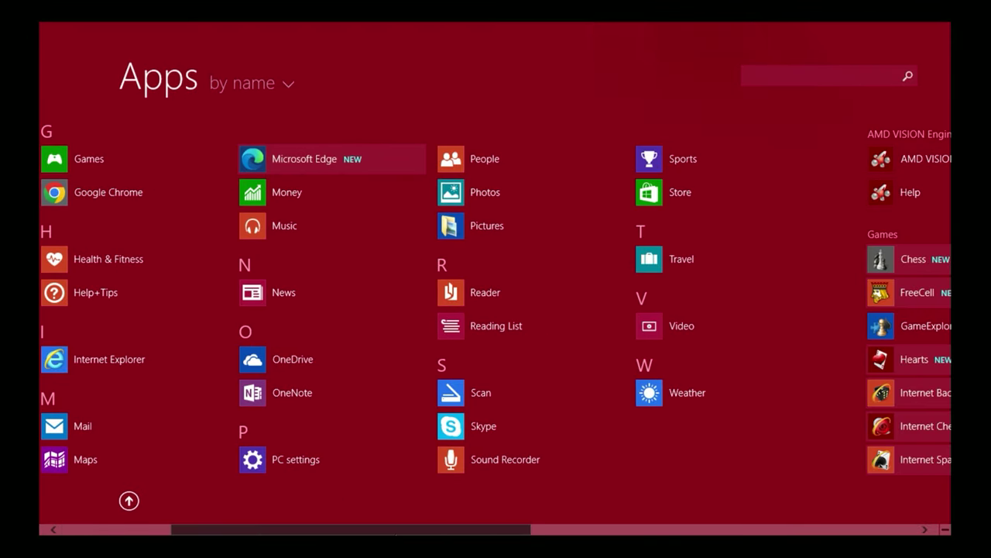
{"action": "scroll", "coordinate": [496, 332], "scroll_direction": "down", "scroll_amount": 6}
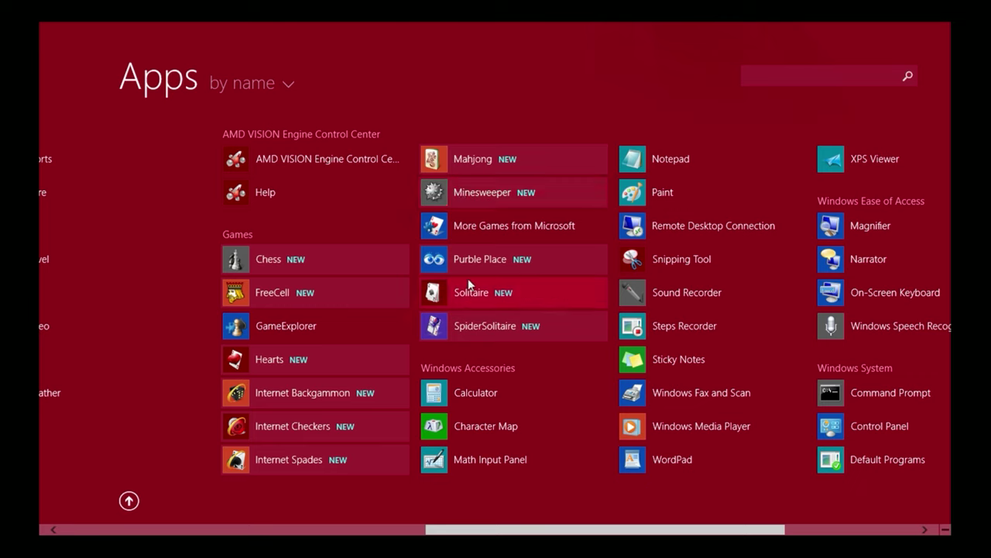
{"action": "key", "text": "Escape"}
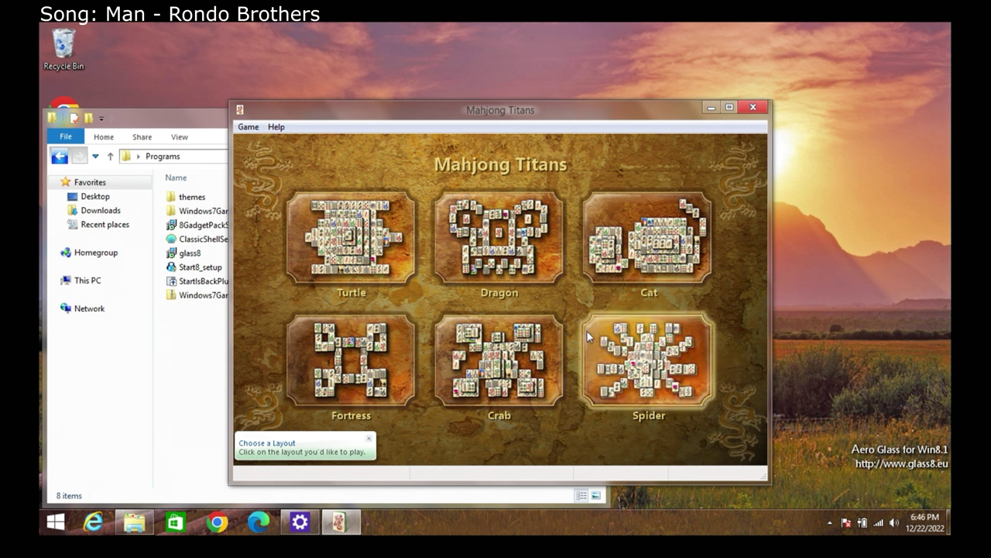
Start a Mahjong Titans game with the Fortress layout and remove a pair of 2 of bamboo tiles
{"action": "left_click", "coordinate": [393, 340]}
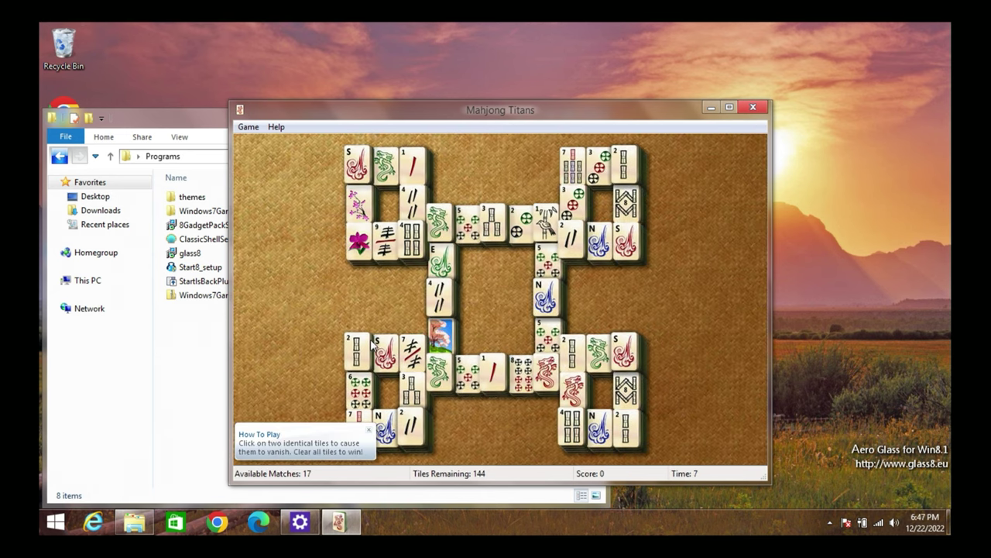
{"action": "left_click", "coordinate": [358, 350]}
{"action": "left_click", "coordinate": [893, 524]}
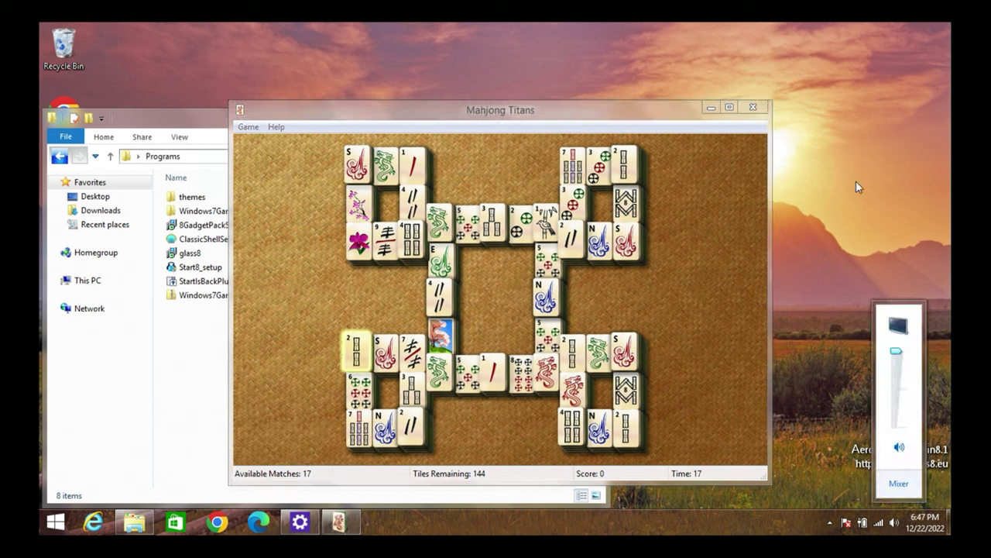
{"action": "left_click", "coordinate": [856, 200]}
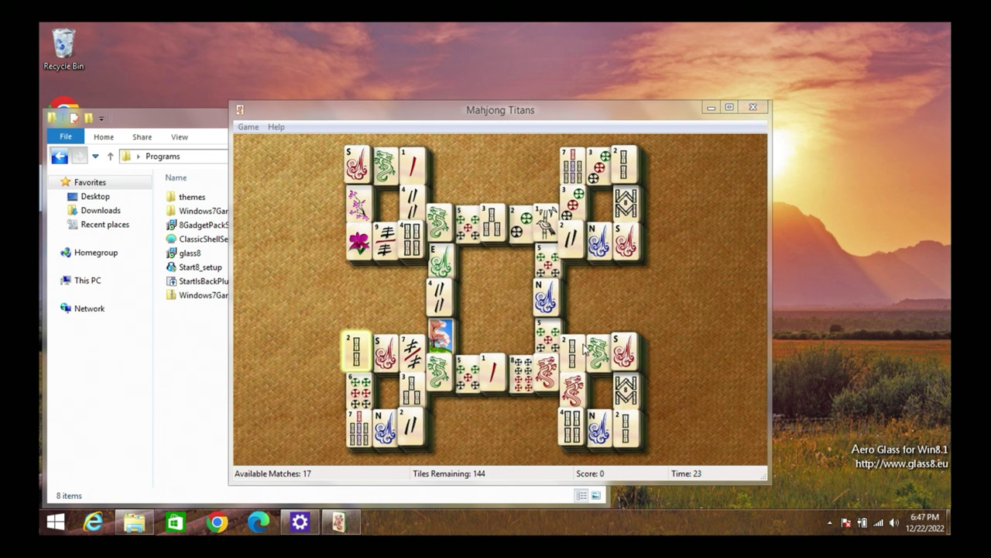
{"action": "left_click", "coordinate": [627, 435]}
{"action": "left_click", "coordinate": [628, 436]}
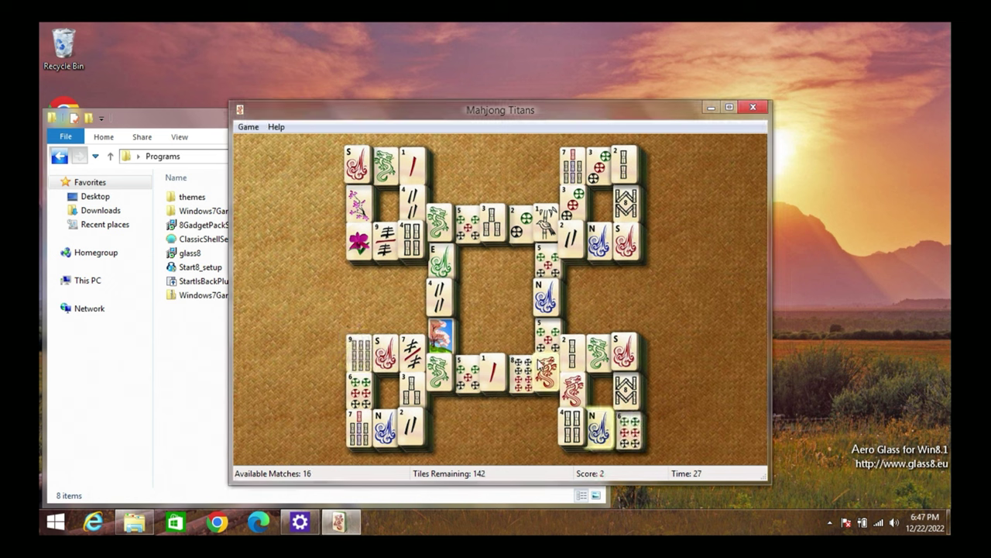
Remove the pair of 8 of bamboo tiles and the pair of south wind tiles from the board
{"action": "left_click", "coordinate": [626, 391]}
{"action": "left_click", "coordinate": [620, 203]}
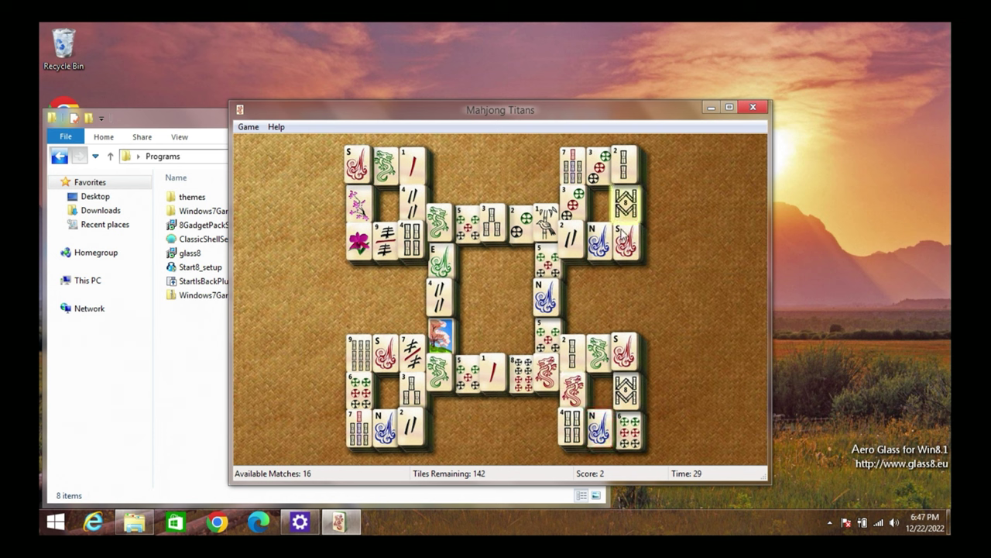
{"action": "left_click", "coordinate": [630, 381]}
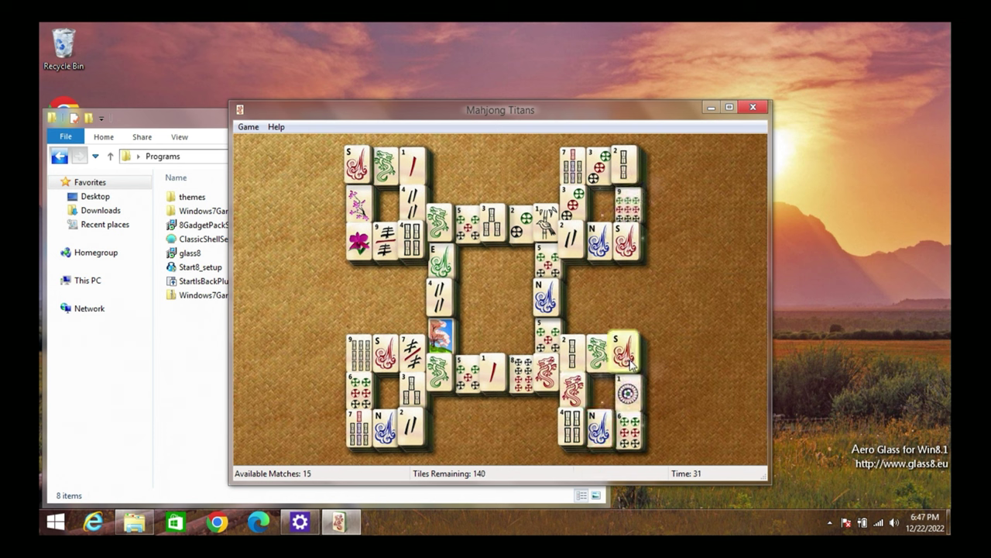
{"action": "left_click", "coordinate": [626, 348]}
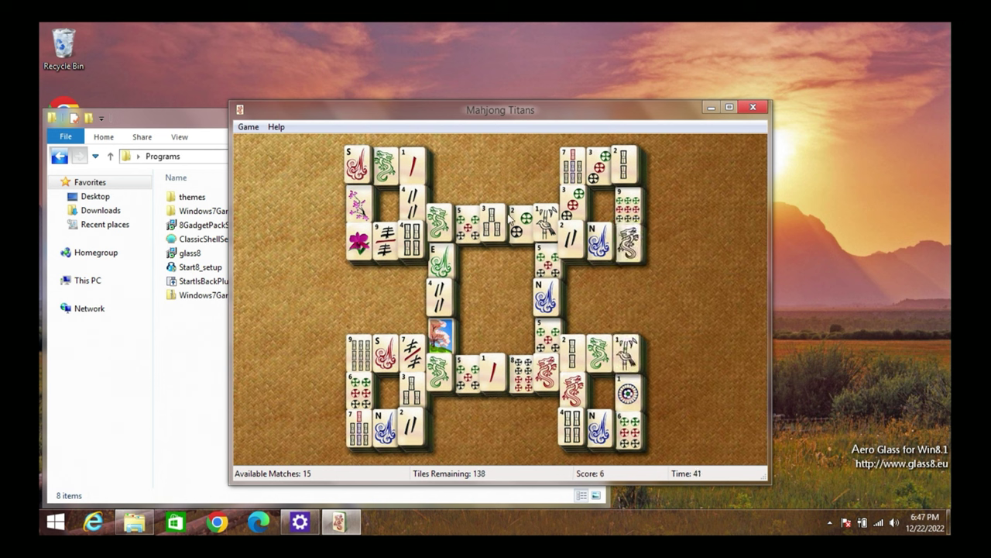
Remove the pair of red dragon tiles and close Mahjong Titans
{"action": "left_click", "coordinate": [383, 248]}
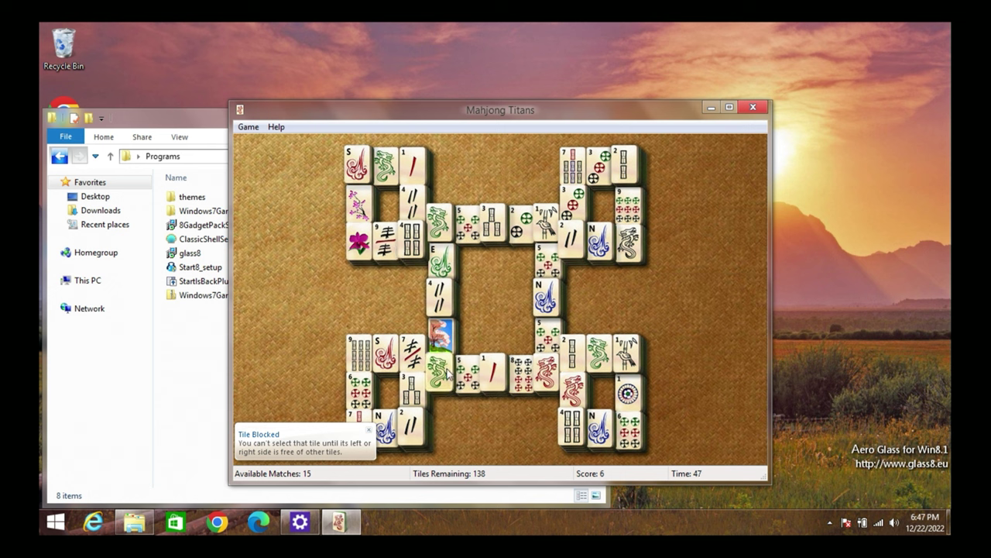
{"action": "left_click", "coordinate": [535, 384]}
{"action": "left_click", "coordinate": [573, 391]}
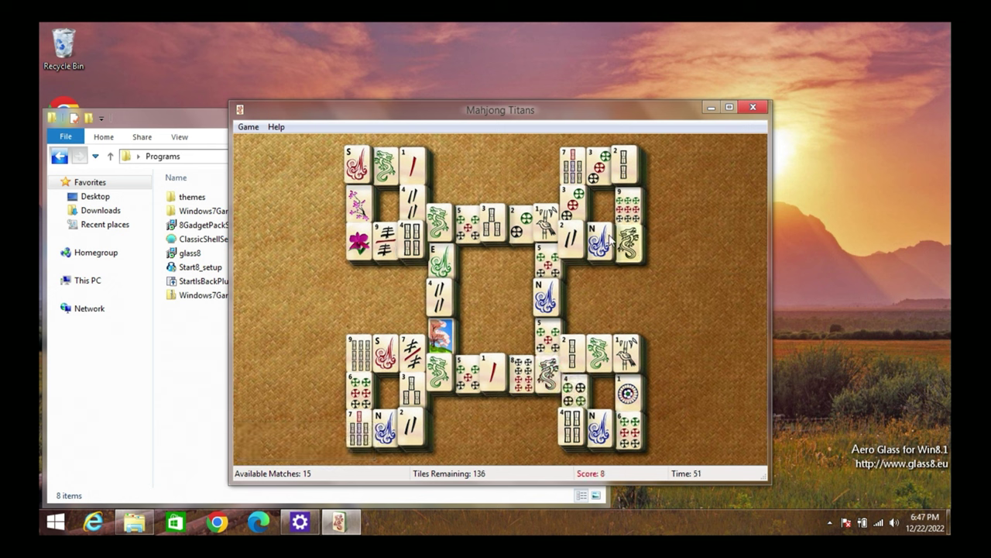
{"action": "left_click", "coordinate": [753, 107]}
{"action": "left_click", "coordinate": [535, 305]}
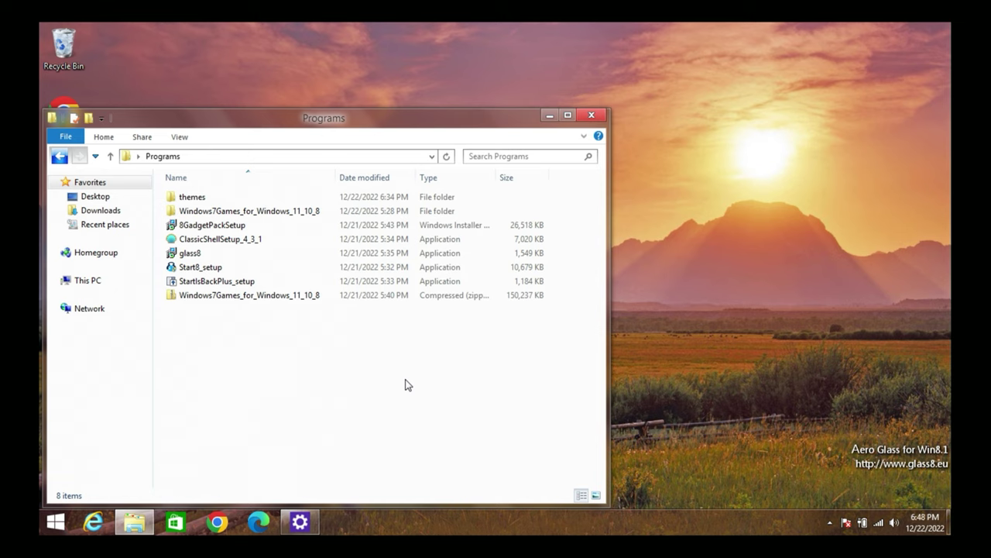
Run 8GadgetPackSetup from the Programs folder, start the installation and allow it to make changes to the computer
{"action": "double_click", "coordinate": [216, 226]}
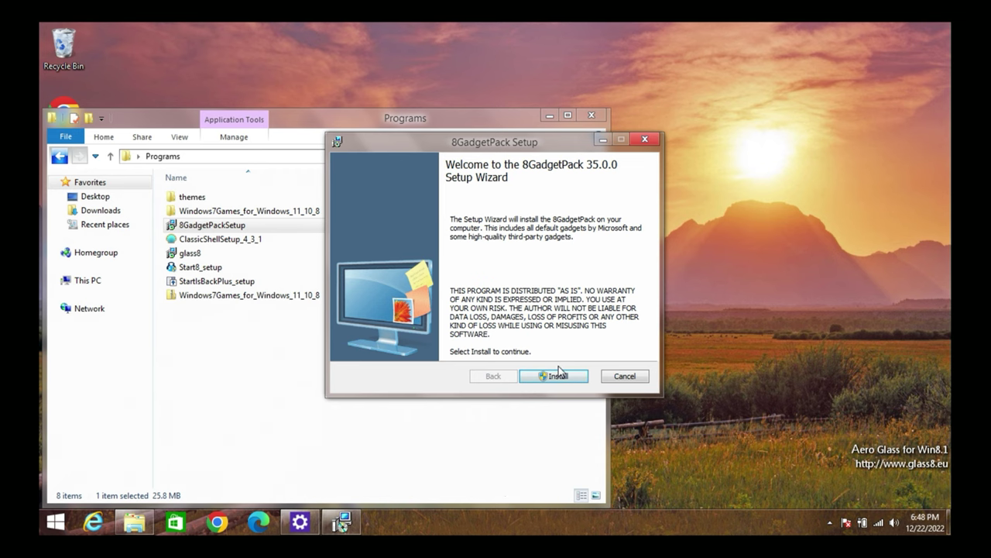
{"action": "left_click", "coordinate": [560, 376]}
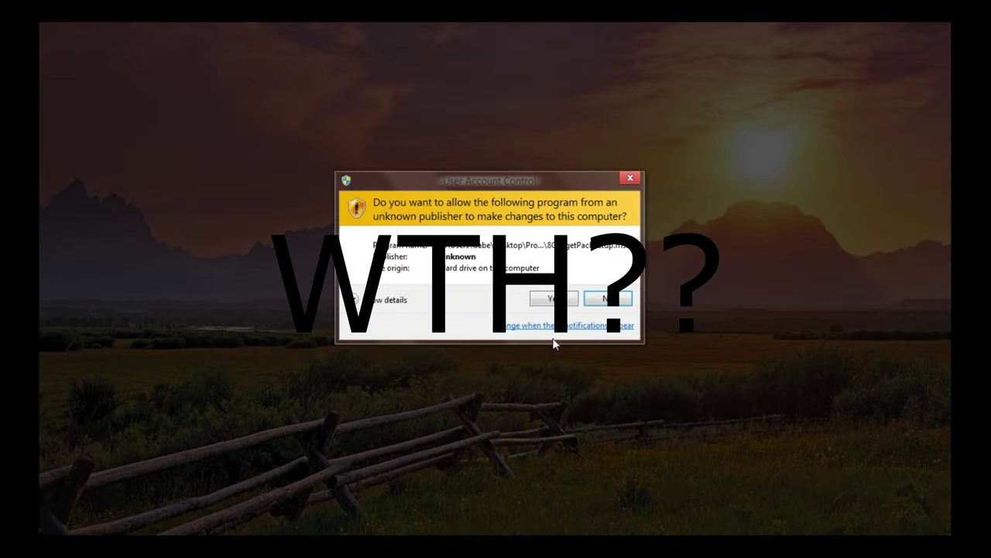
{"action": "left_click", "coordinate": [553, 298]}
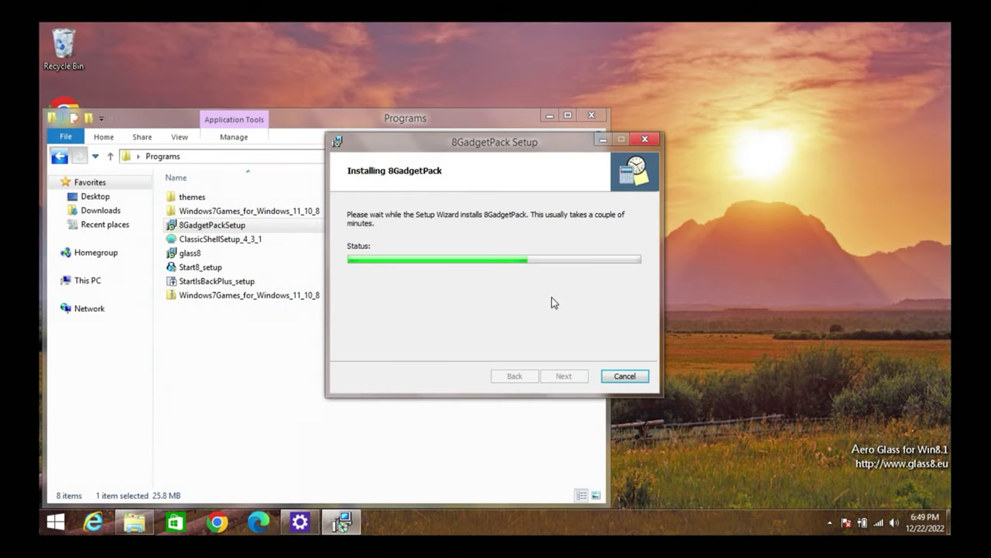
{"action": "key", "text": "ctrl+shift+Escape"}
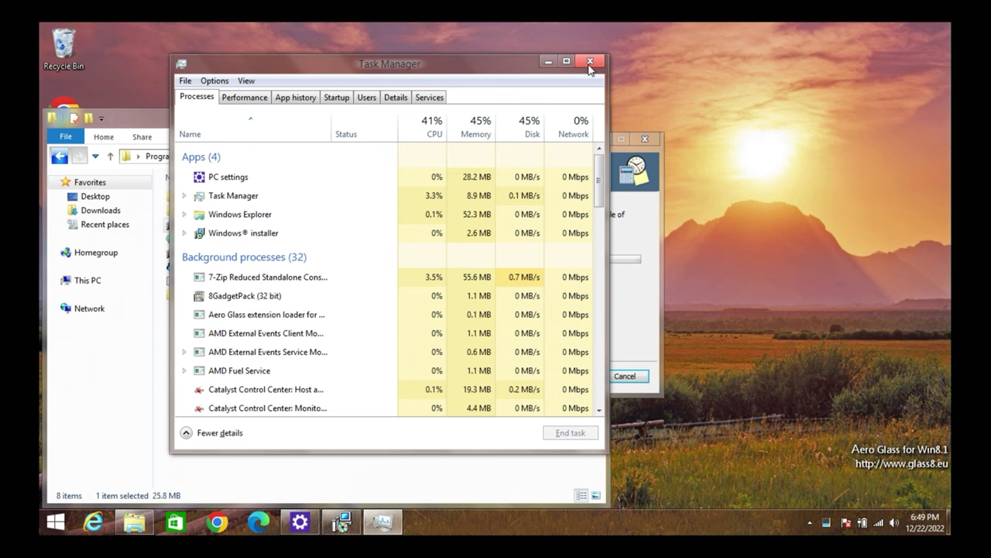
{"action": "left_click", "coordinate": [589, 62]}
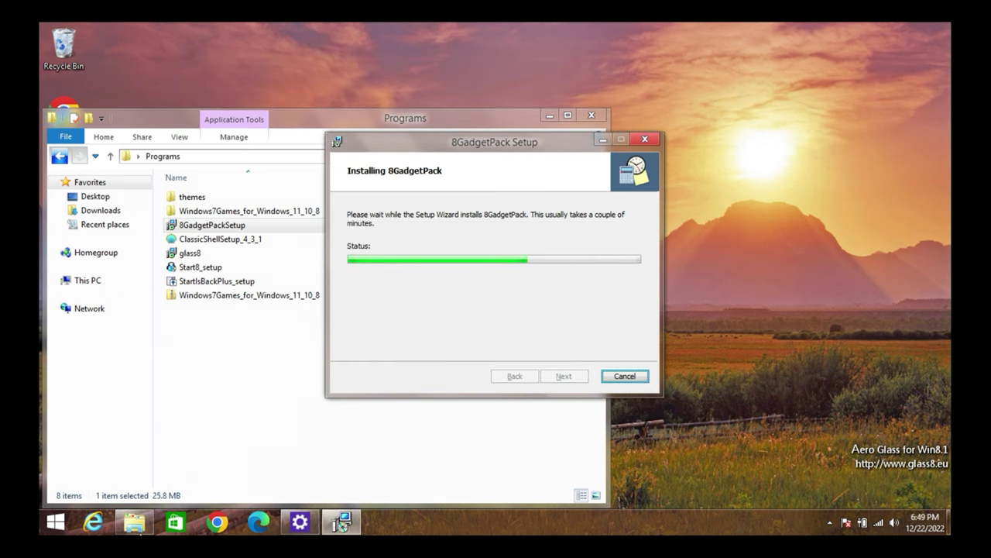
{"action": "left_click", "coordinate": [55, 523]}
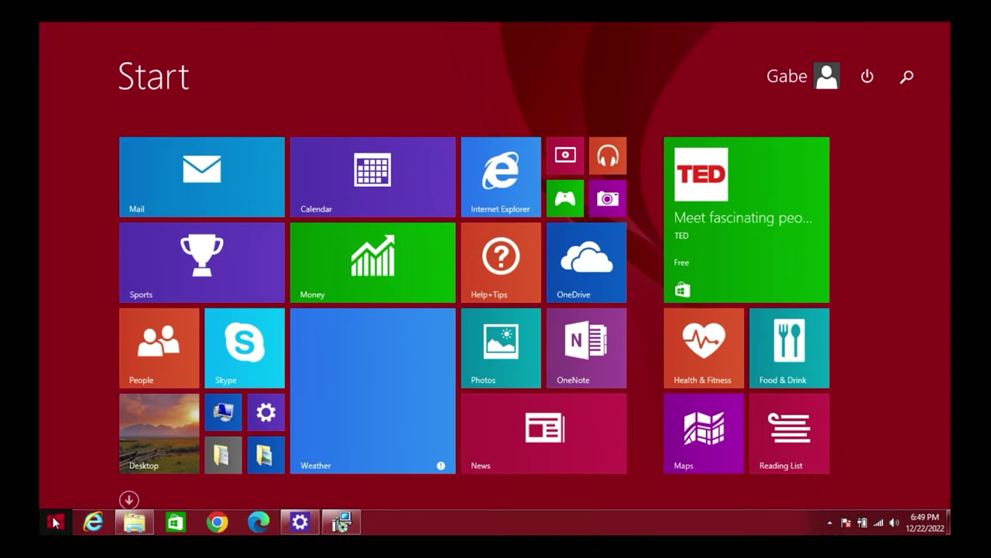
{"action": "left_click", "coordinate": [55, 523]}
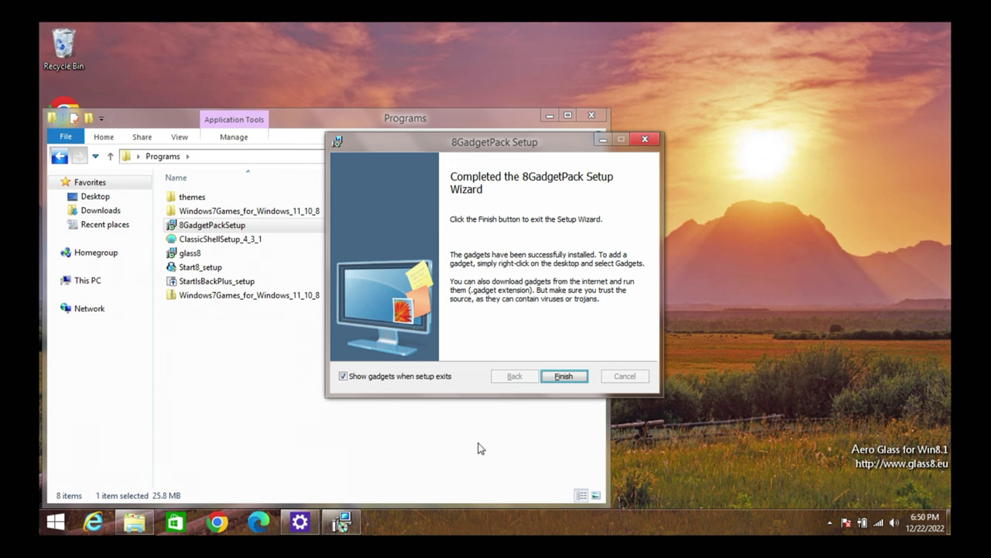
Finish the 8GadgetPack setup with gadgets shown on exit and close the Programs folder
{"action": "left_click", "coordinate": [563, 376]}
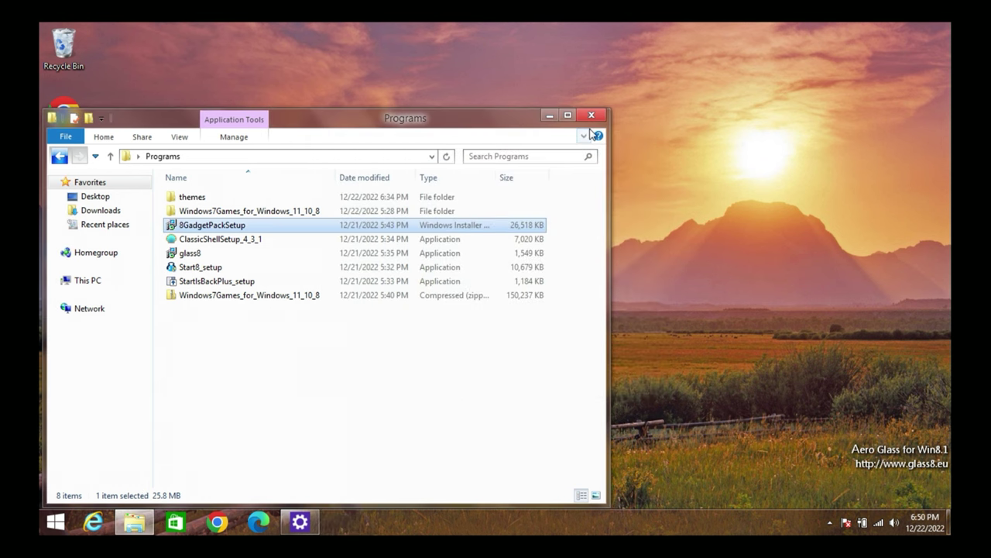
{"action": "left_click", "coordinate": [592, 116]}
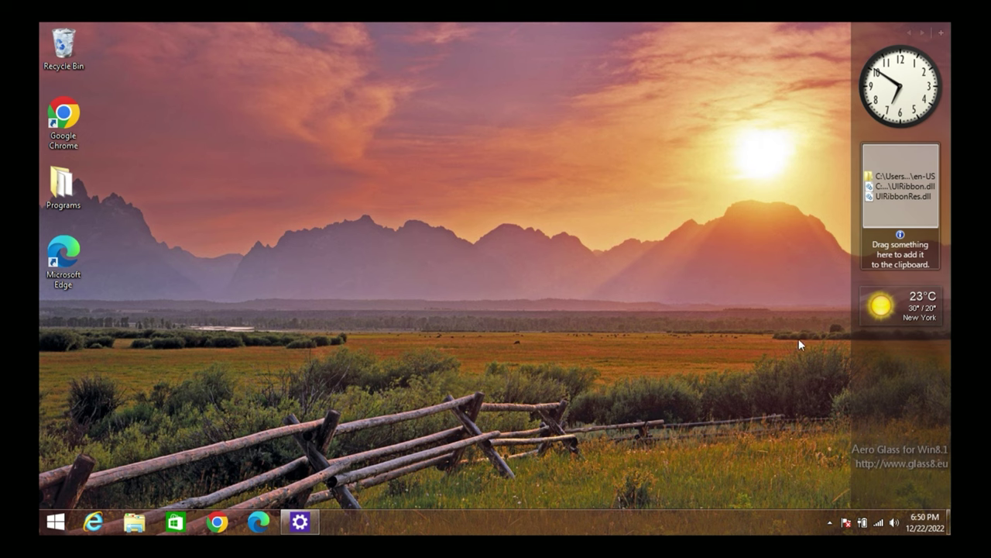
Remove the weather gadget from the sidebar and check the Clipboarder gadget's options, accepting them as they are
{"action": "mouse_move", "coordinate": [939, 316]}
{"action": "left_click", "coordinate": [948, 292]}
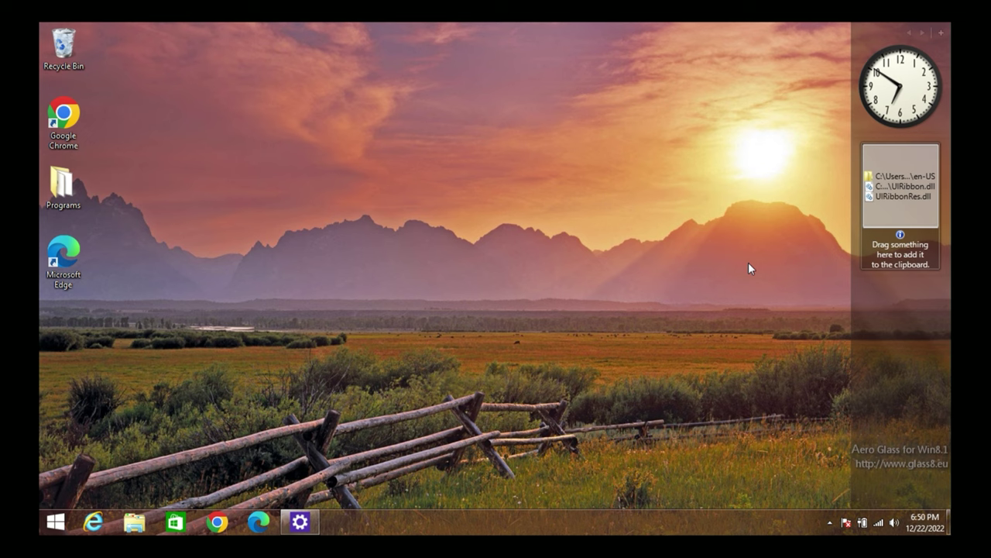
{"action": "mouse_move", "coordinate": [888, 256]}
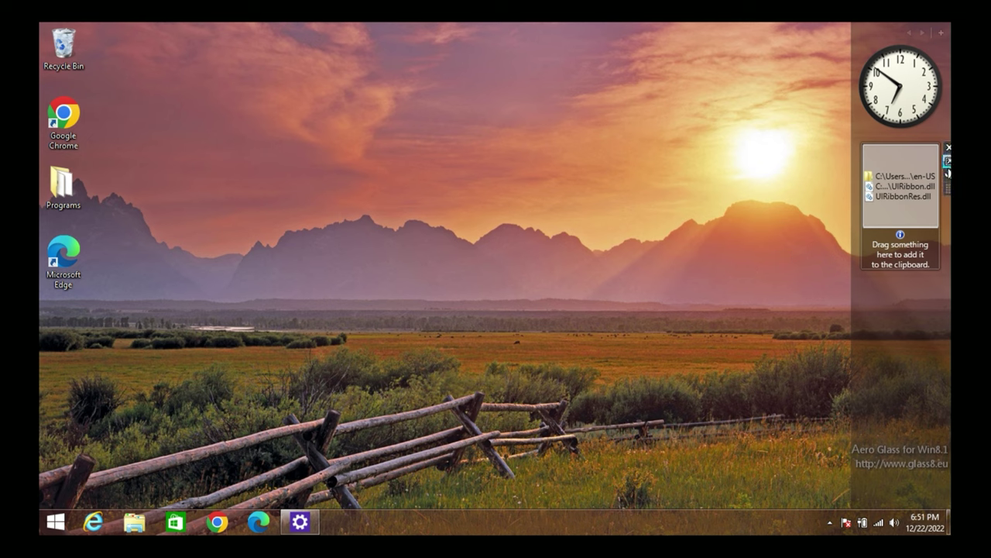
{"action": "left_click", "coordinate": [947, 176]}
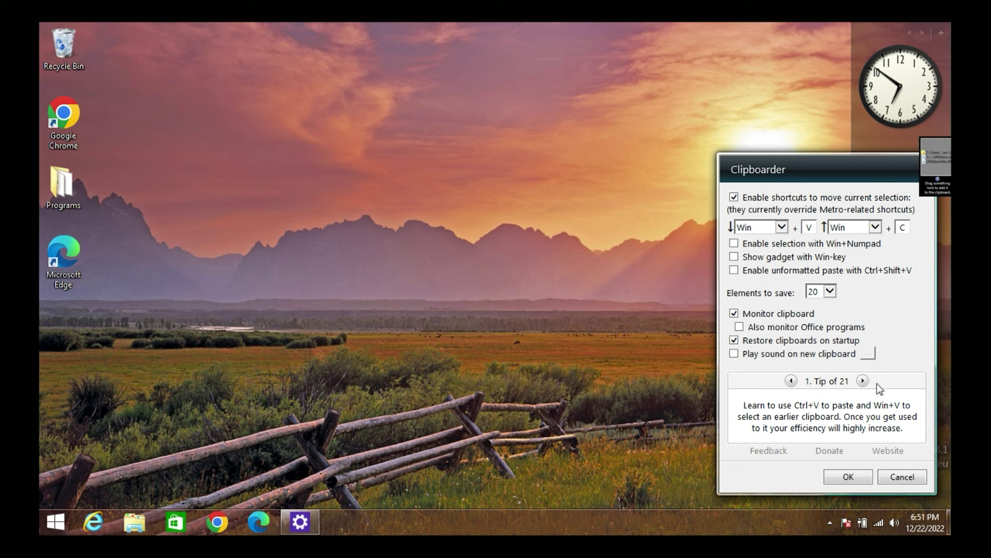
{"action": "left_click", "coordinate": [848, 476]}
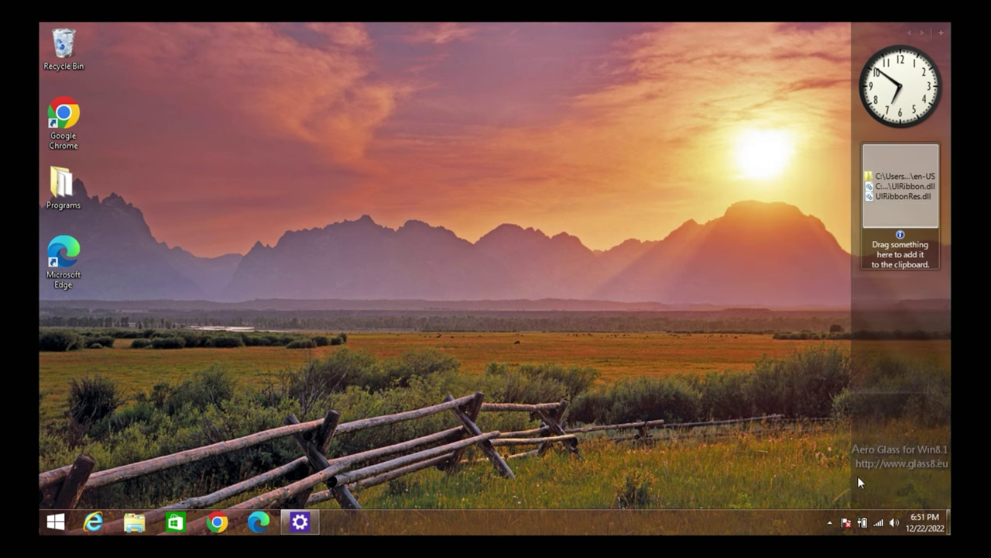
Close the gadget sidebar and shift the Clipboarder and Clock gadgets slightly inward from the edge of the desktop
{"action": "right_click", "coordinate": [904, 316]}
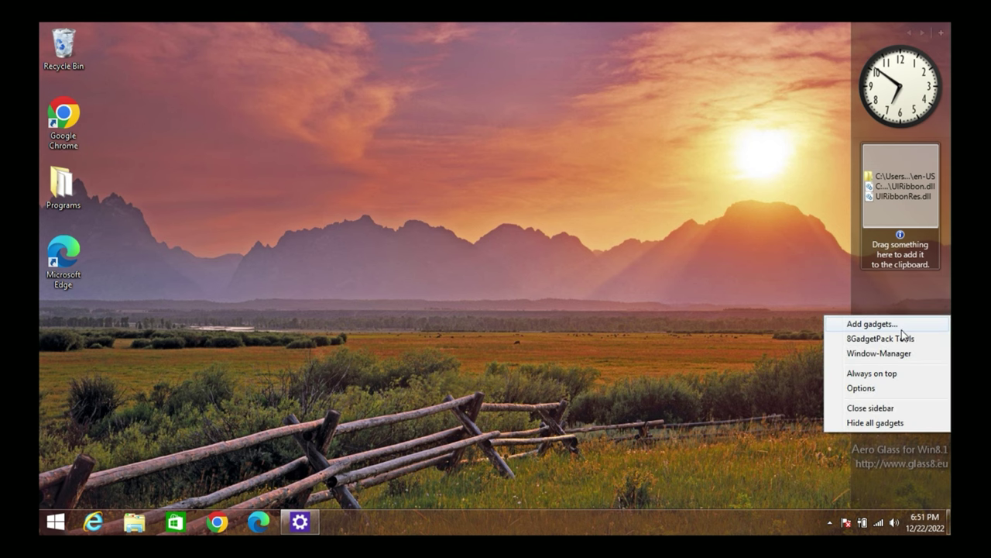
{"action": "left_click", "coordinate": [889, 408]}
{"action": "mouse_move", "coordinate": [947, 186]}
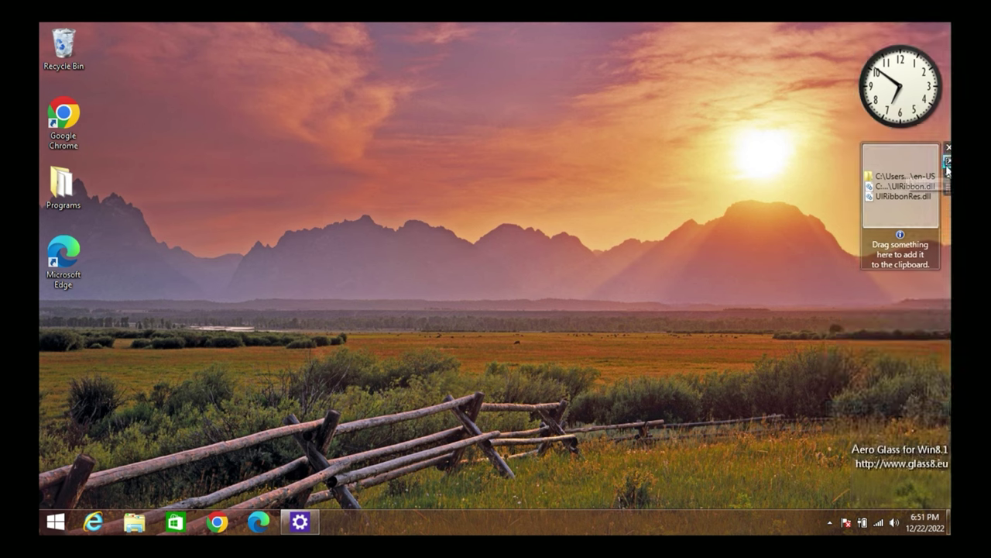
{"action": "left_click_drag", "start_coordinate": [948, 191], "coordinate": [925, 188]}
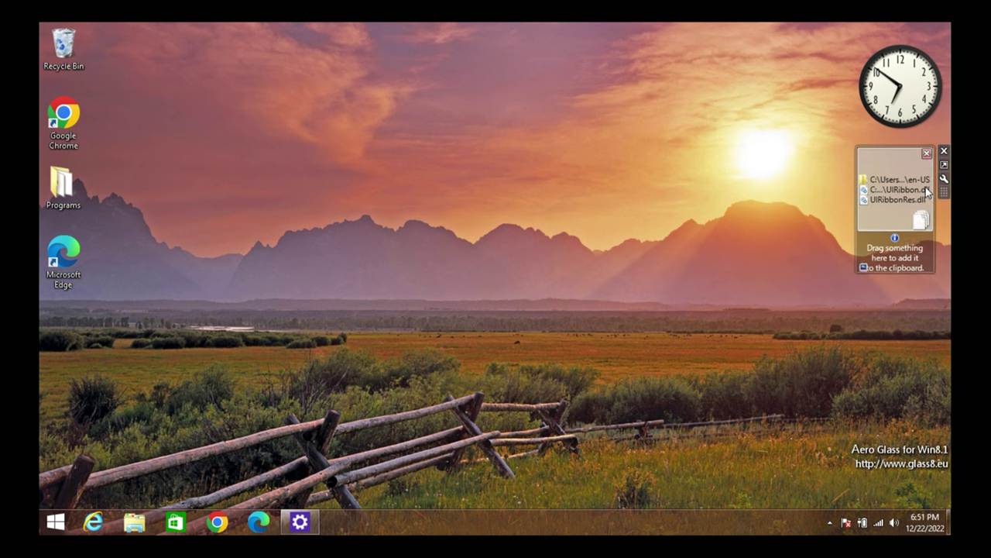
{"action": "mouse_move", "coordinate": [948, 83]}
{"action": "mouse_move", "coordinate": [948, 83]}
{"action": "left_mouse_down"}
{"action": "mouse_move", "coordinate": [869, 96]}
{"action": "mouse_move", "coordinate": [937, 67]}
{"action": "left_mouse_up"}
{"action": "right_click", "coordinate": [902, 324]}
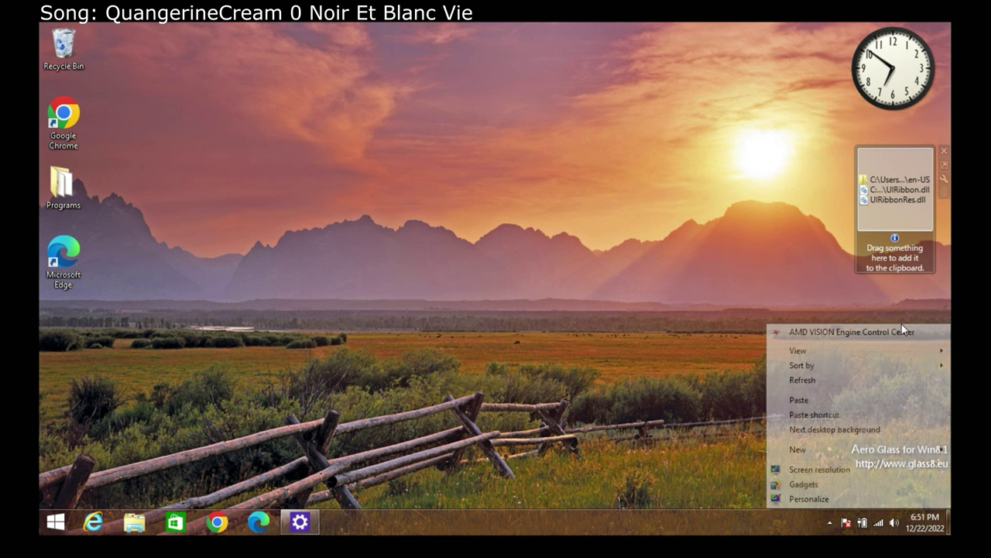
{"action": "left_click", "coordinate": [869, 301]}
{"action": "right_click", "coordinate": [870, 301]}
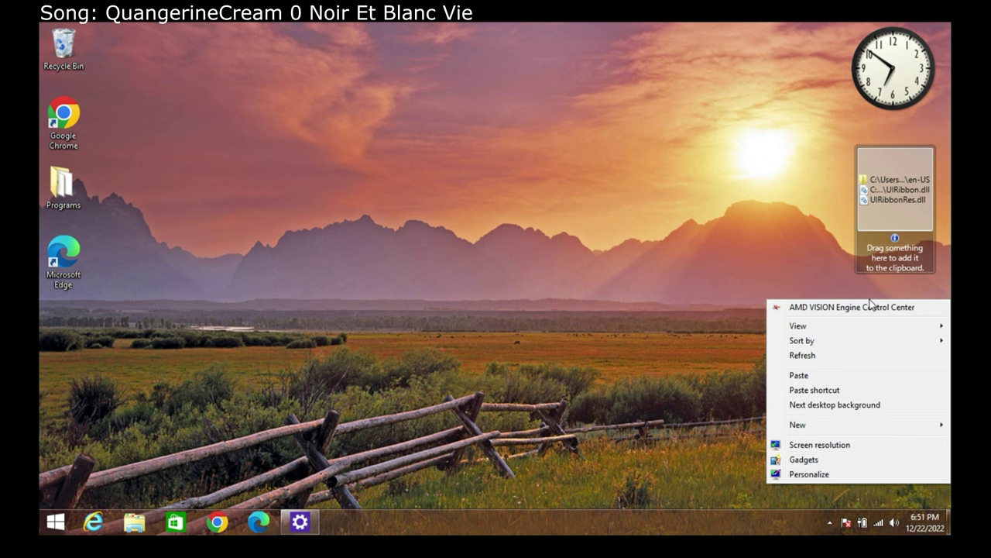
{"action": "left_click", "coordinate": [818, 168]}
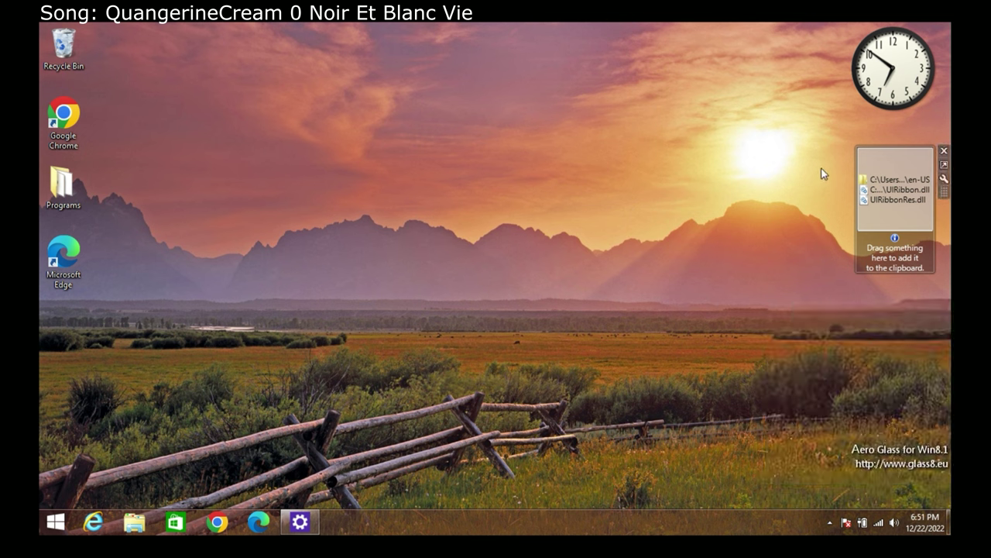
Open the gadget gallery and add the 7 Sidebar gadget to the desktop
{"action": "right_click", "coordinate": [915, 79]}
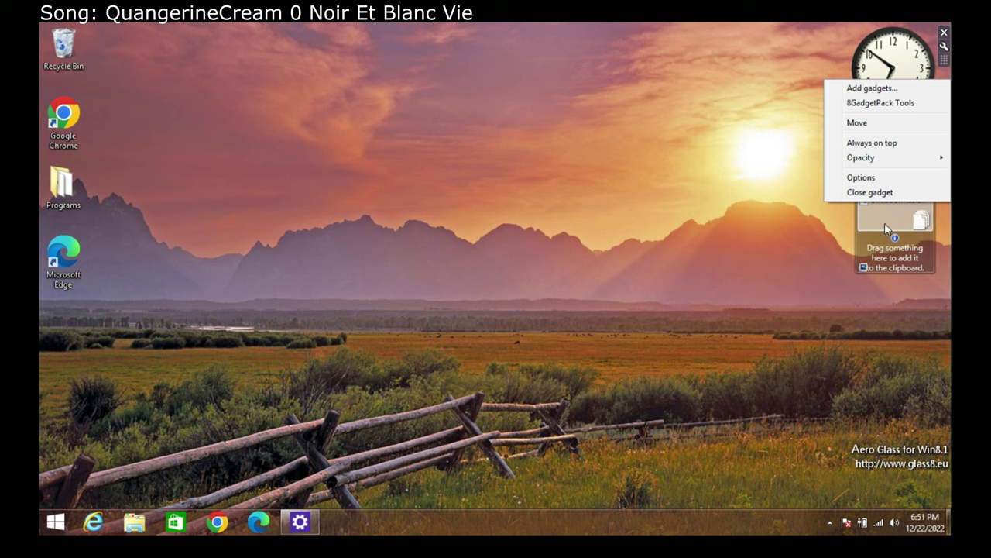
{"action": "left_click", "coordinate": [898, 93]}
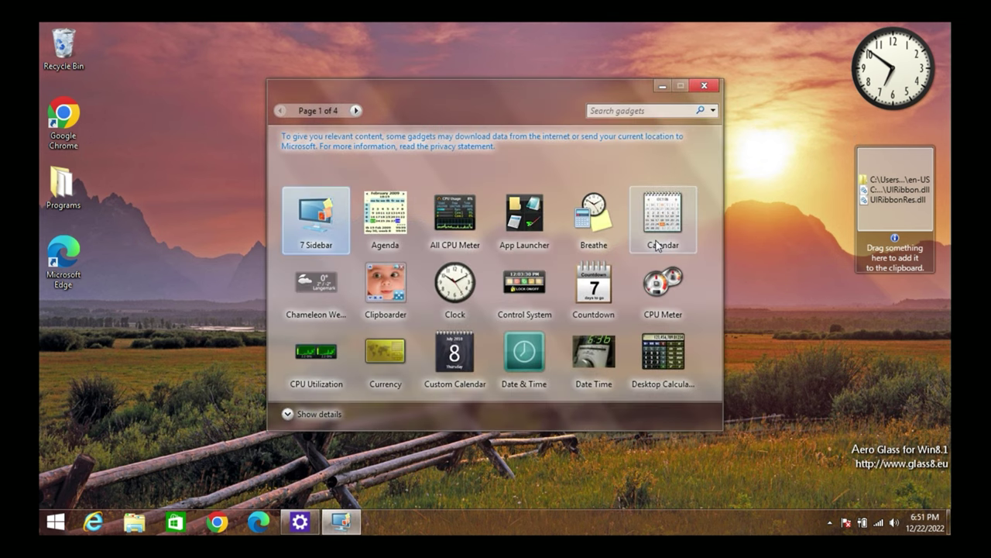
{"action": "double_click", "coordinate": [337, 248]}
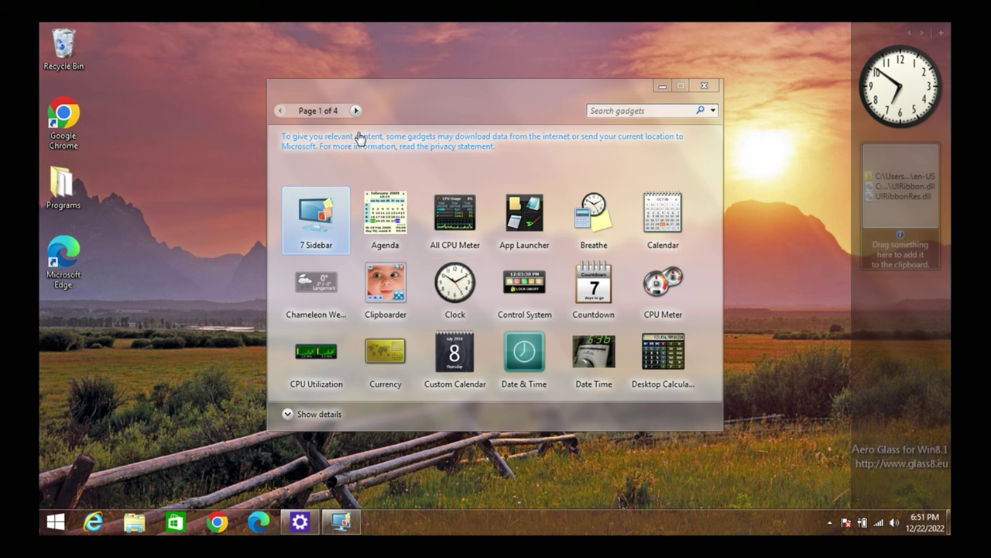
Look through all four pages of available gadgets in the gallery and return to the first page
{"action": "left_click", "coordinate": [379, 117]}
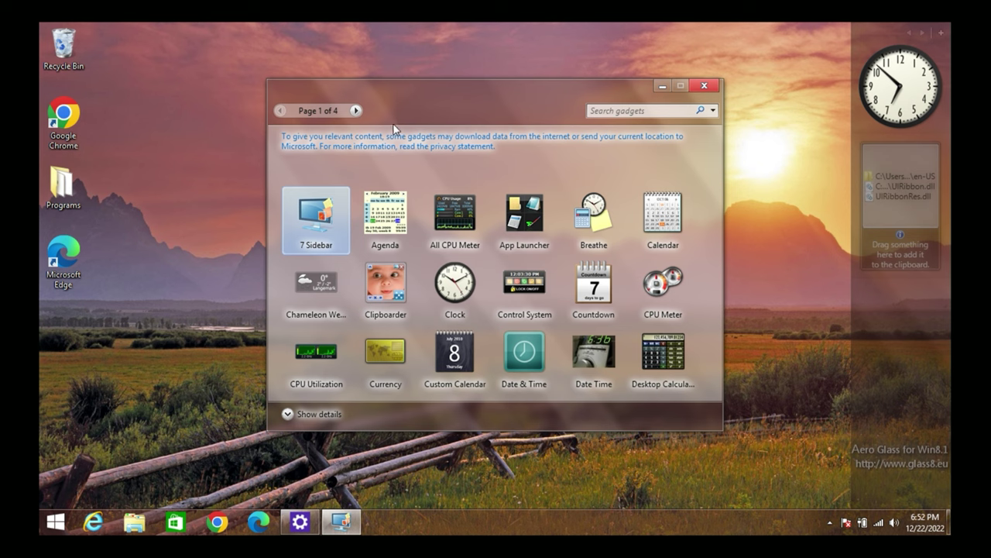
{"action": "left_click", "coordinate": [354, 111]}
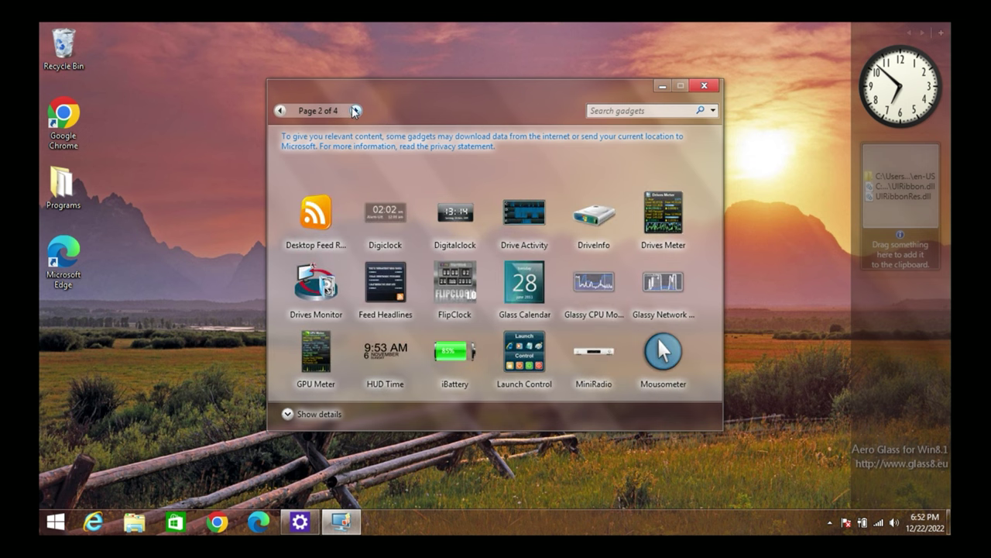
{"action": "left_click", "coordinate": [354, 111]}
{"action": "left_click", "coordinate": [354, 111]}
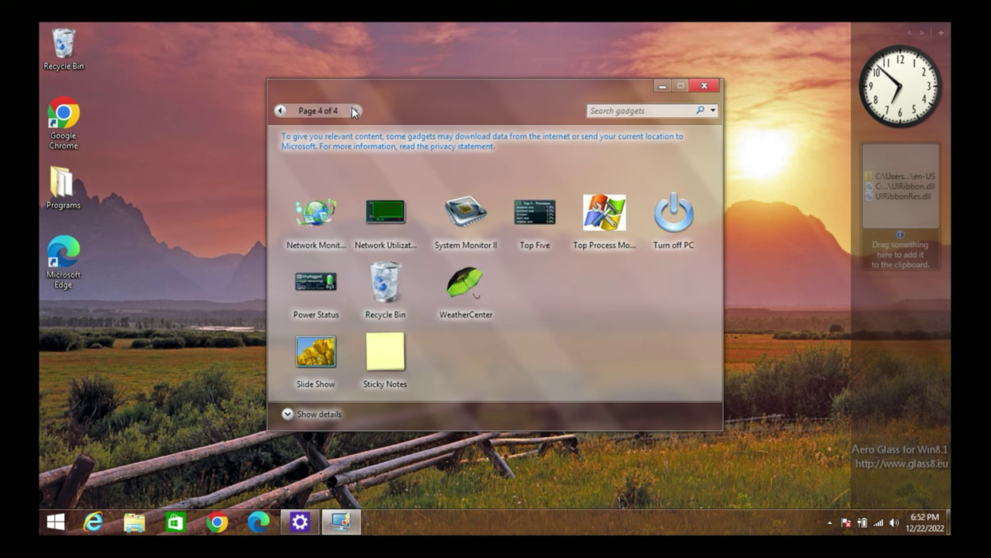
{"action": "left_click", "coordinate": [281, 110]}
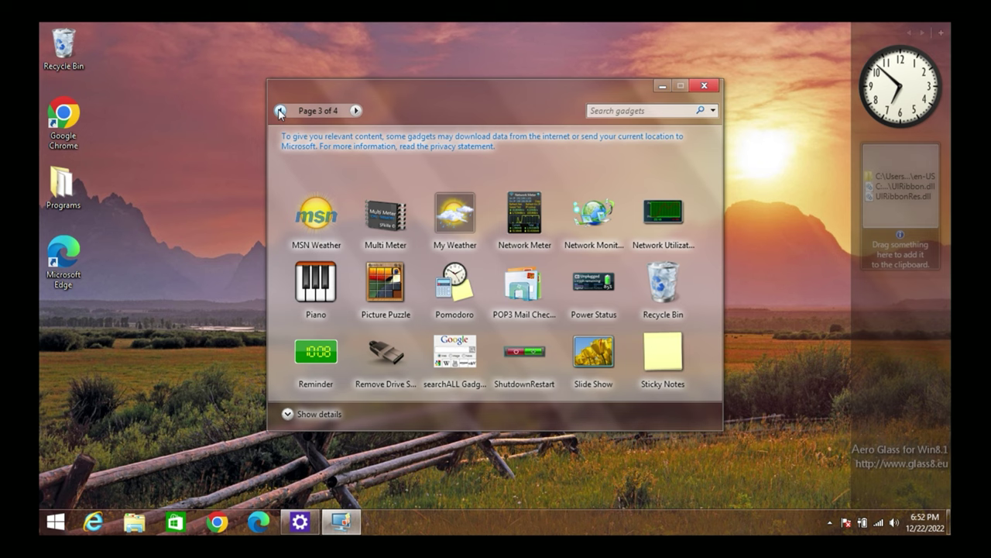
{"action": "left_click", "coordinate": [280, 110]}
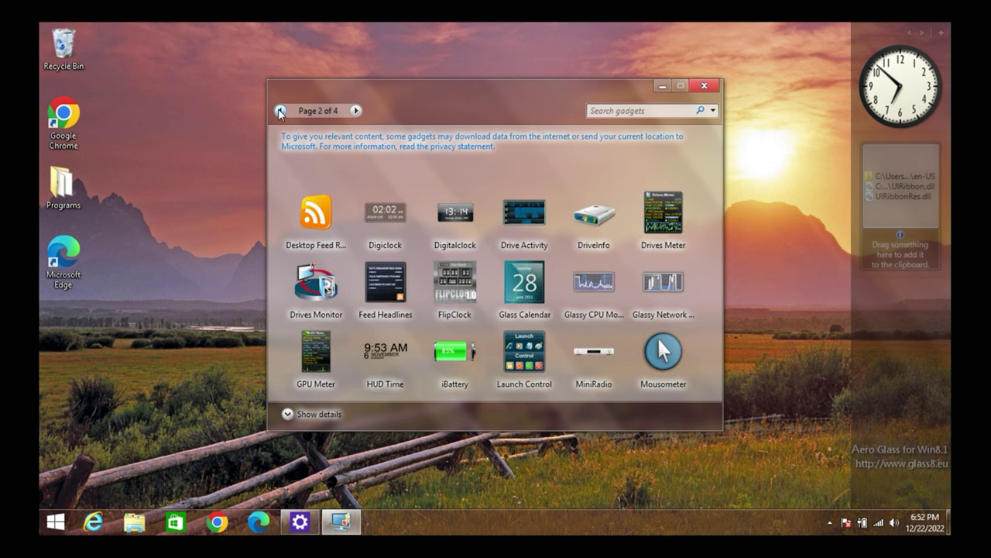
{"action": "left_click", "coordinate": [280, 111]}
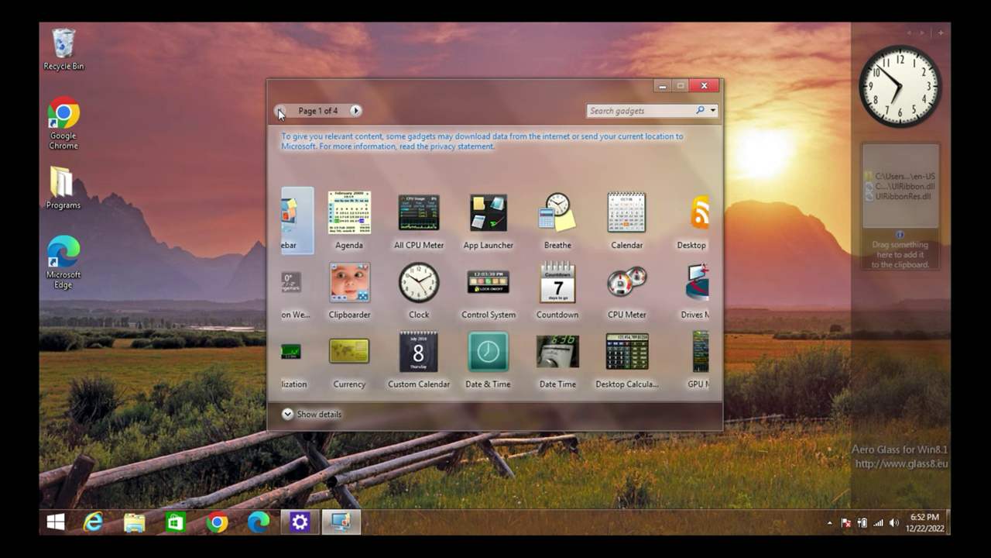
Add the Glass Calendar gadget to the sidebar, trying its larger size before switching back to the small one
{"action": "left_click", "coordinate": [356, 111]}
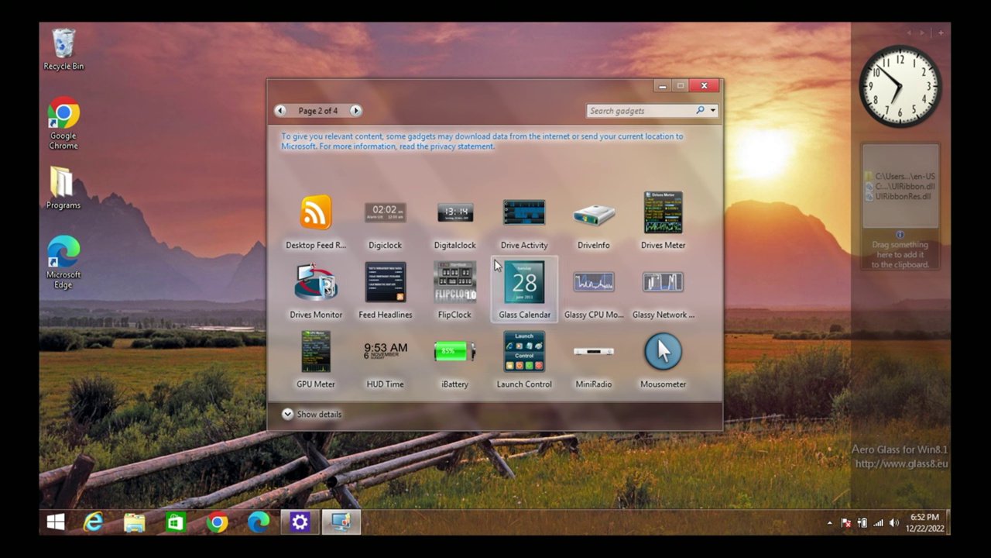
{"action": "left_click_drag", "start_coordinate": [524, 286], "coordinate": [821, 387]}
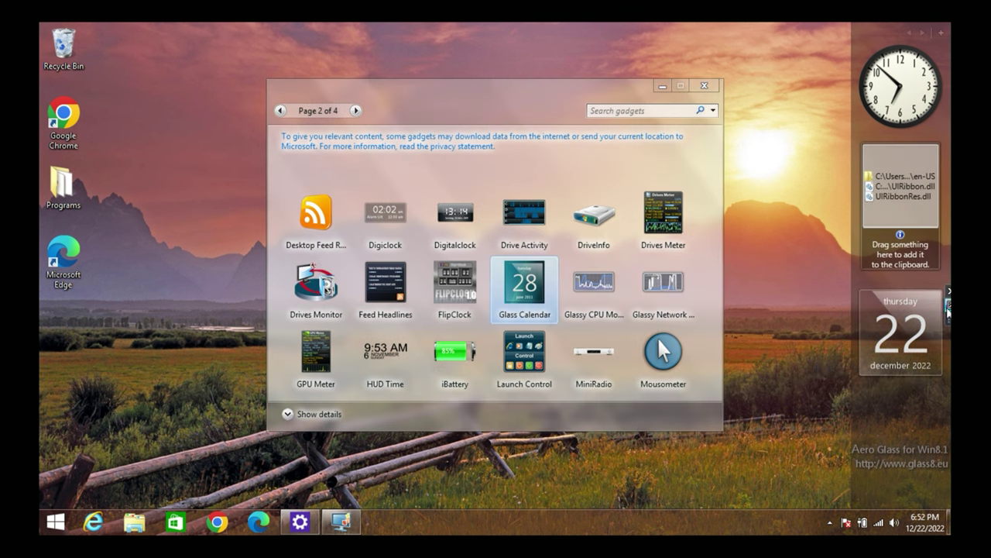
{"action": "left_click", "coordinate": [948, 303]}
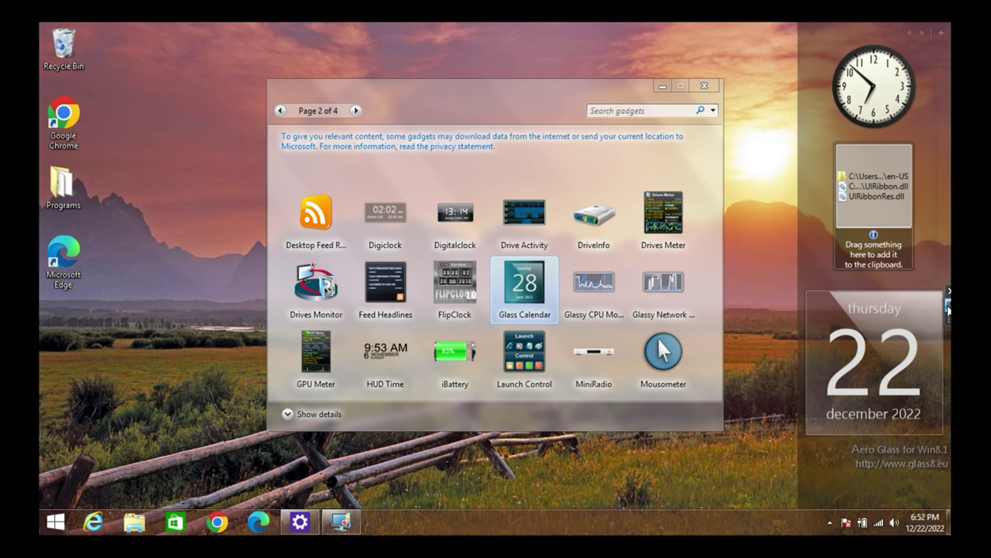
{"action": "left_click", "coordinate": [948, 307]}
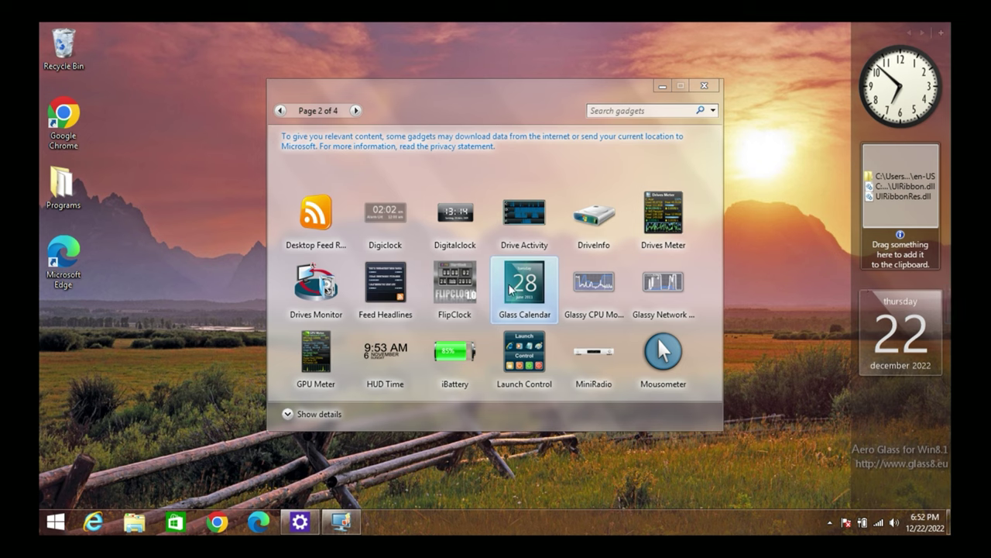
Replace the Glass Calendar in the sidebar with the Custom Calendar gadget and open the new gadget's options
{"action": "left_click", "coordinate": [356, 111]}
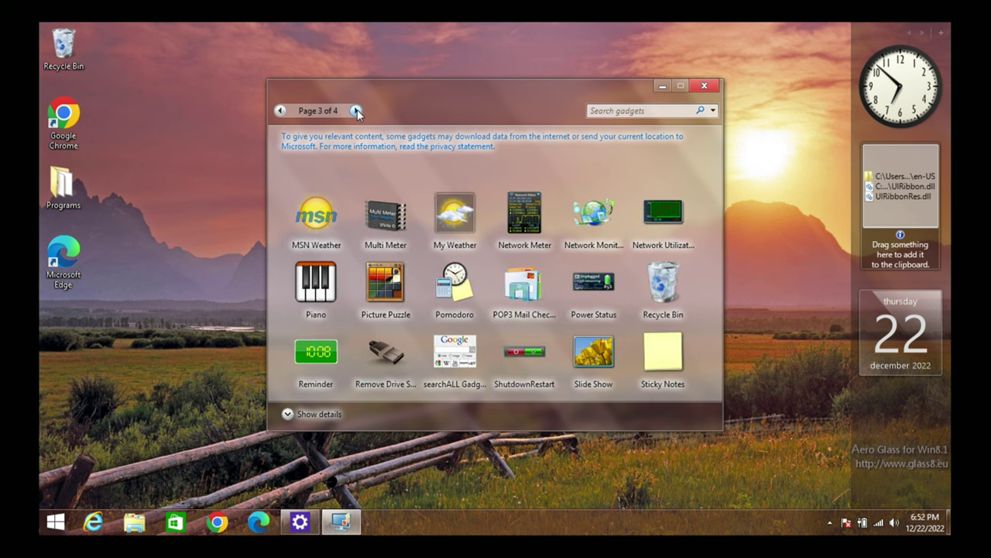
{"action": "left_click", "coordinate": [355, 111]}
{"action": "left_click", "coordinate": [355, 111]}
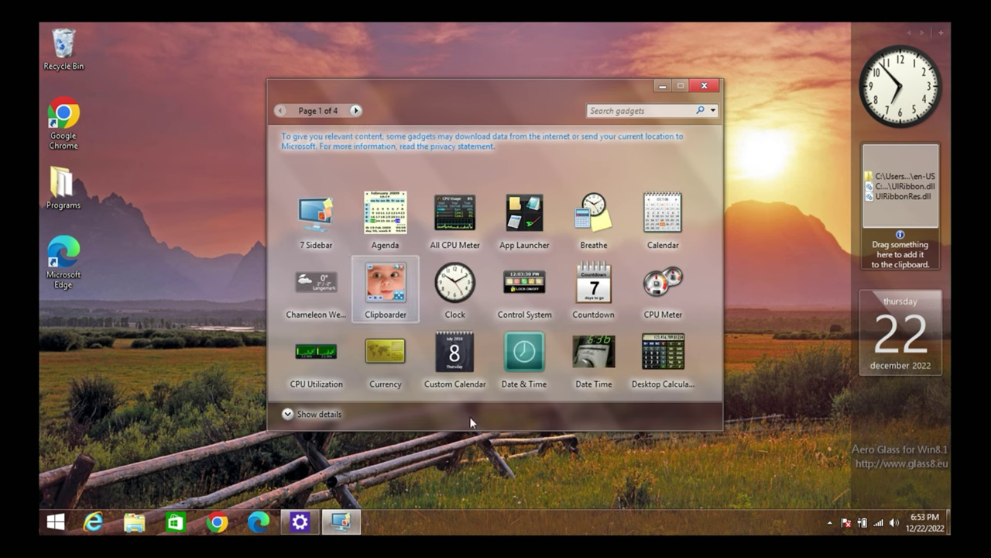
{"action": "left_click_drag", "start_coordinate": [467, 341], "coordinate": [890, 434]}
{"action": "left_click", "coordinate": [949, 291]}
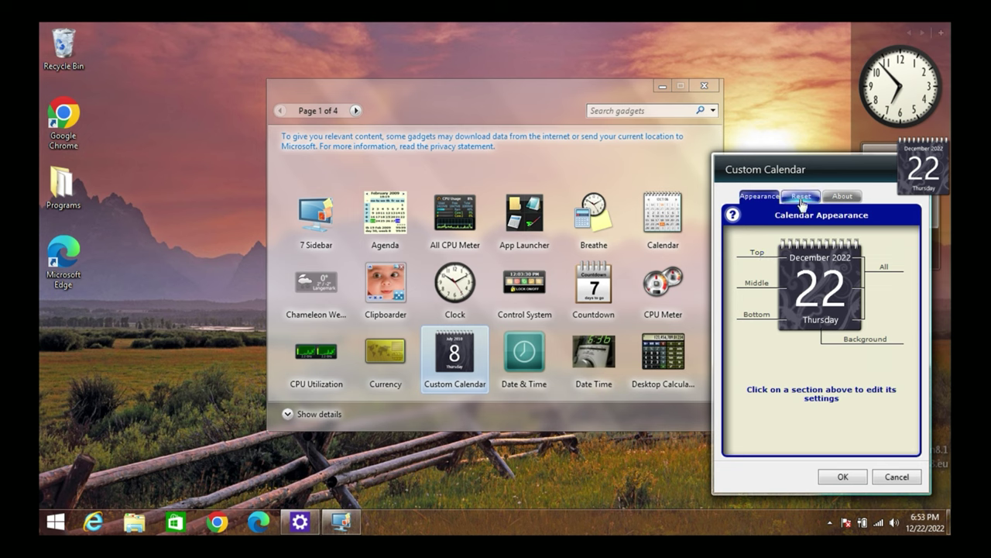
Set the base color of the Custom Calendar gadget's background to pure red
{"action": "left_click", "coordinate": [864, 341]}
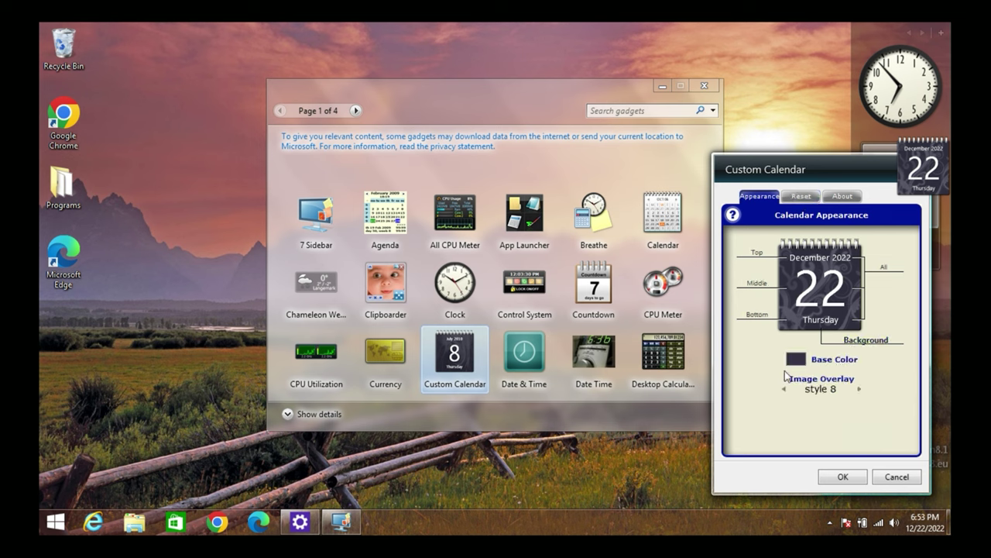
{"action": "left_click", "coordinate": [791, 359]}
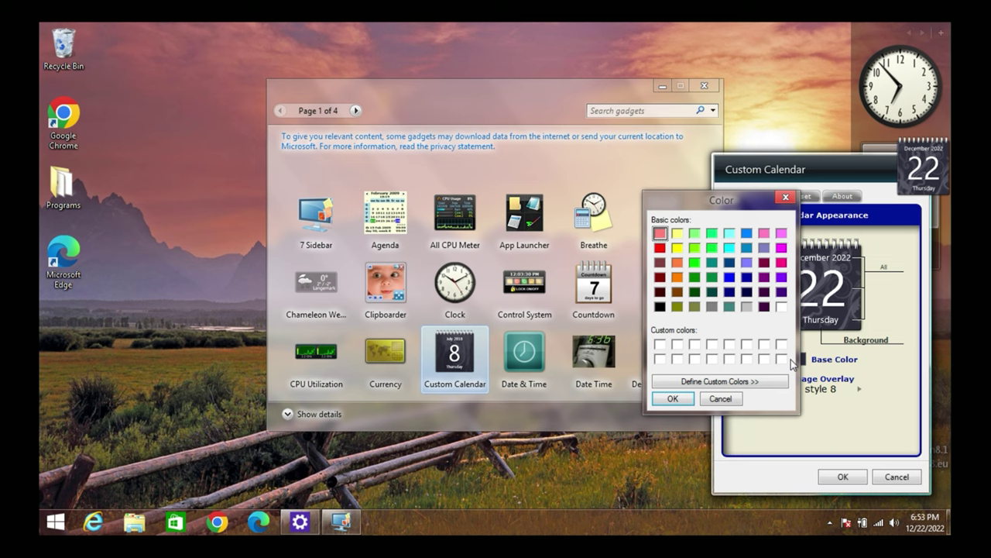
{"action": "left_click", "coordinate": [660, 247]}
{"action": "left_click", "coordinate": [668, 398]}
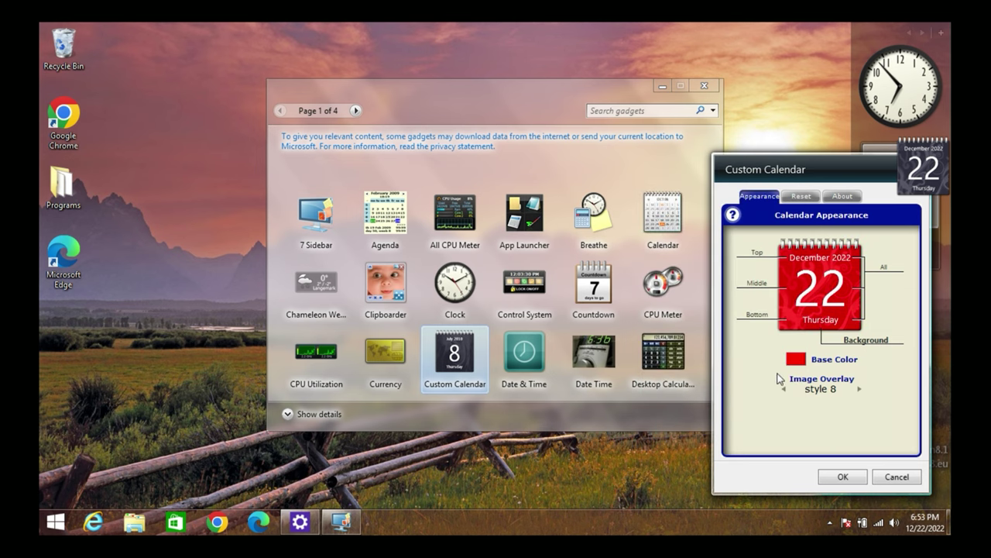
Set the calendar's background image overlay to style 5, apply the options and switch the gadget to its larger size
{"action": "left_click", "coordinate": [785, 389]}
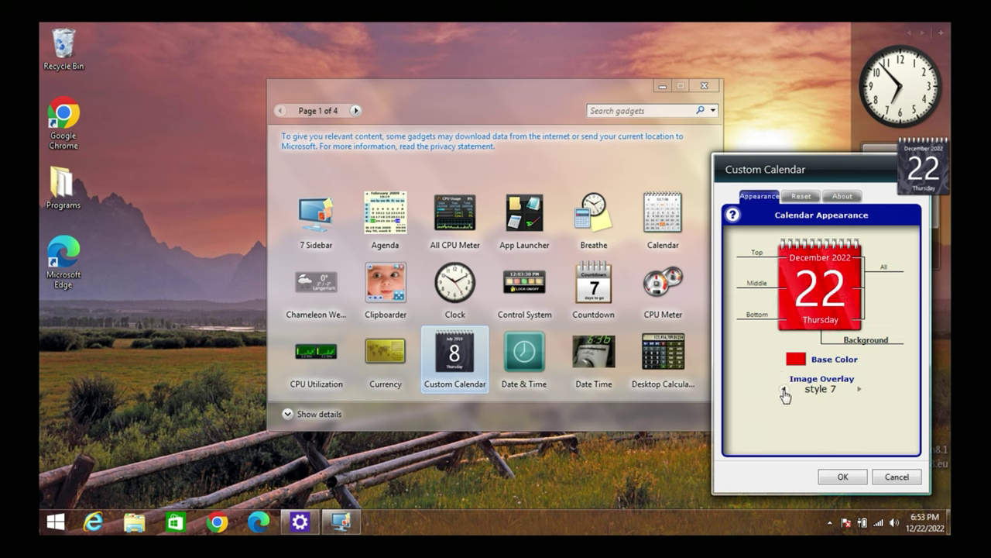
{"action": "left_click", "coordinate": [783, 390]}
{"action": "left_click", "coordinate": [784, 389]}
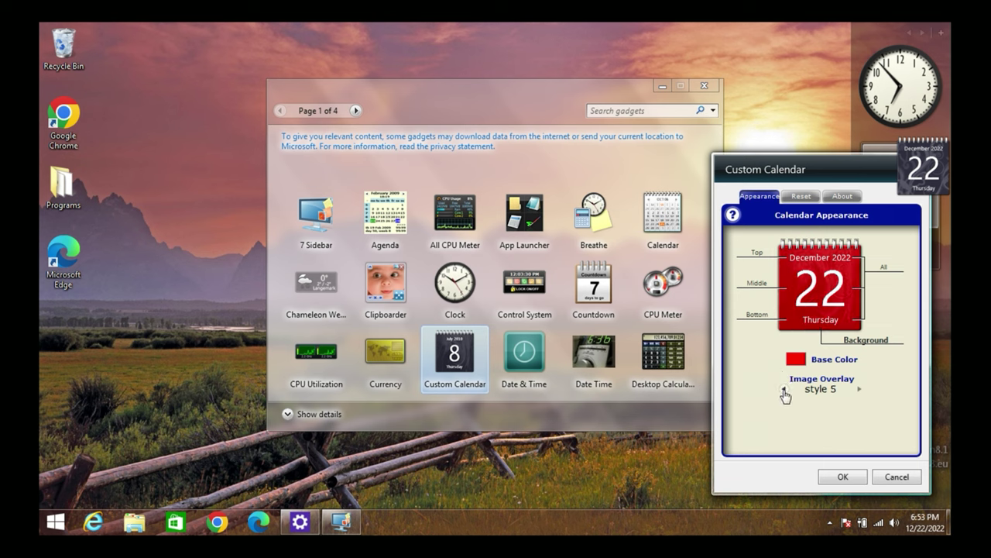
{"action": "left_click", "coordinate": [842, 477]}
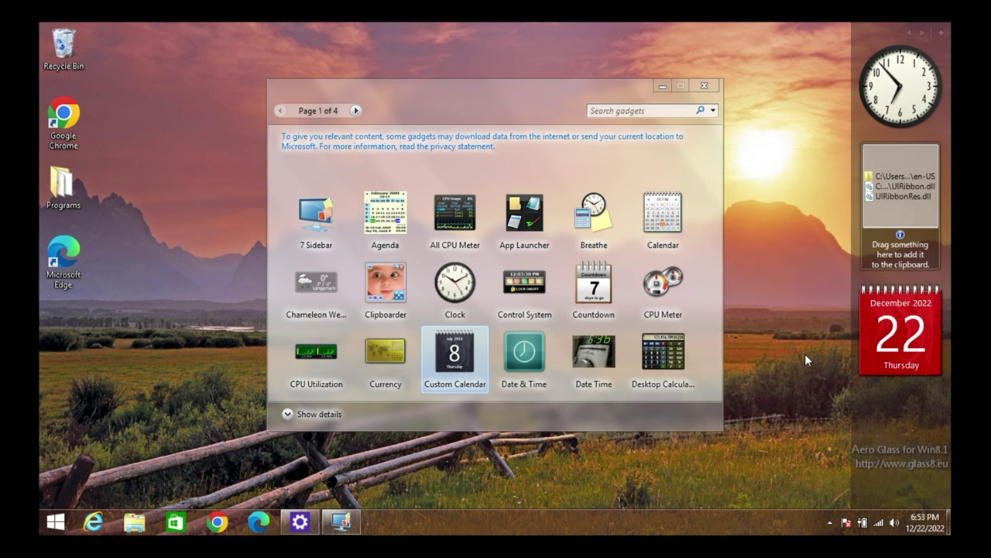
{"action": "left_click", "coordinate": [946, 307]}
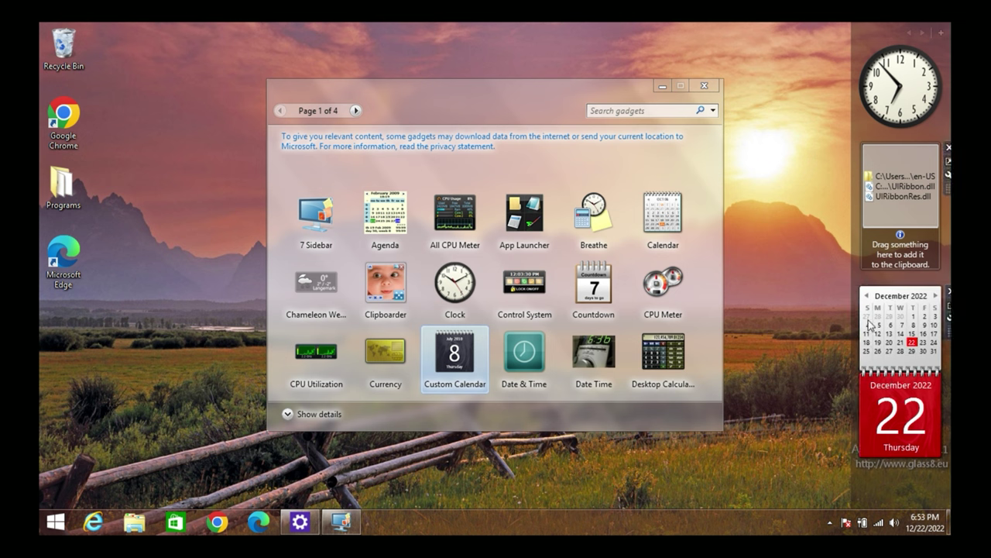
Close the desktop sidebar behind the gadgets and close the gadget gallery
{"action": "right_click", "coordinate": [863, 473]}
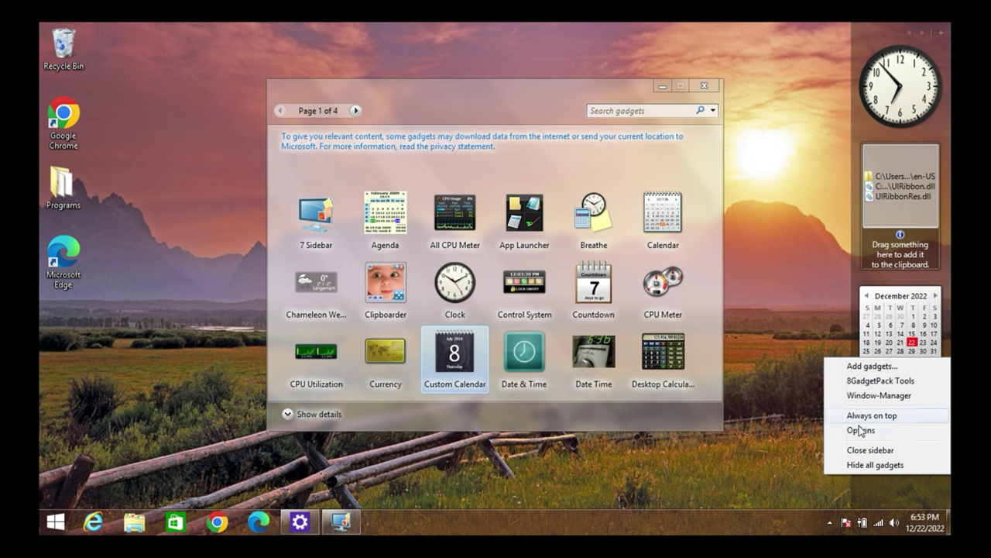
{"action": "left_click", "coordinate": [870, 449]}
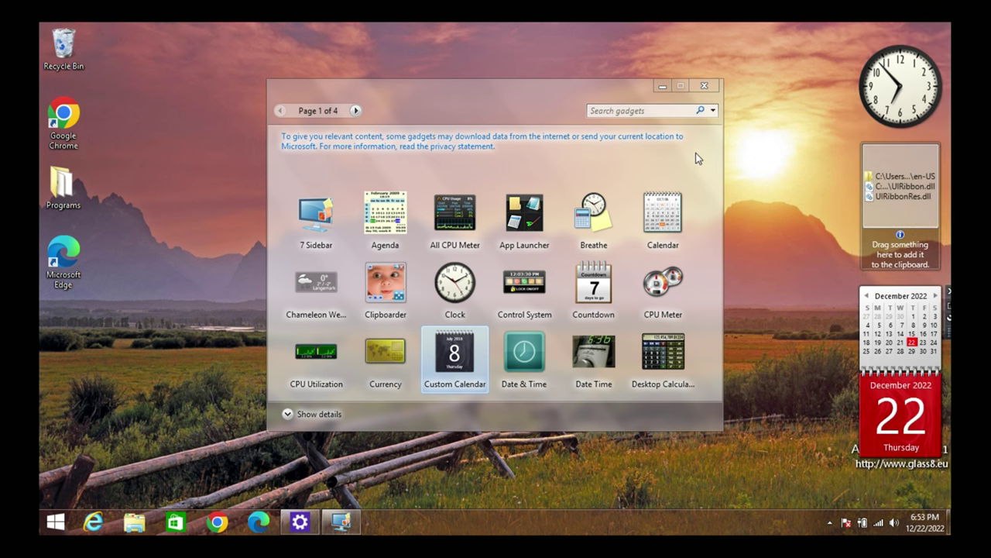
{"action": "left_click", "coordinate": [704, 86]}
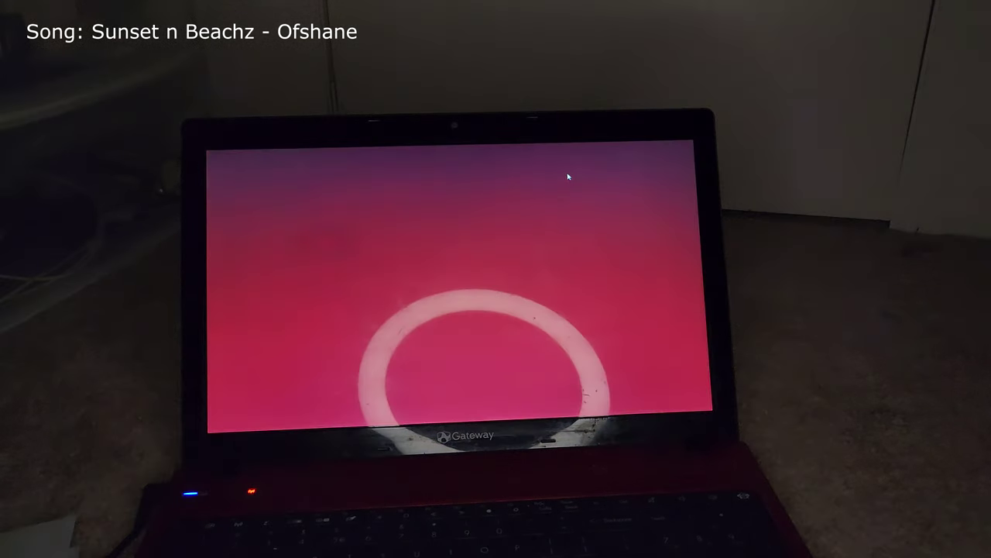
Shut down the computer from the Start screen
{"action": "left_click", "coordinate": [652, 168]}
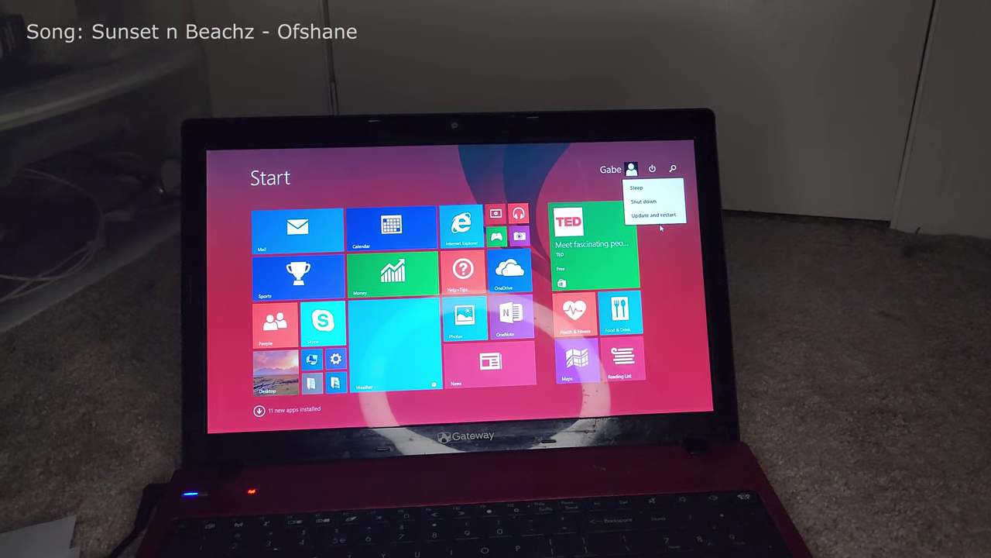
{"action": "left_click", "coordinate": [655, 206]}
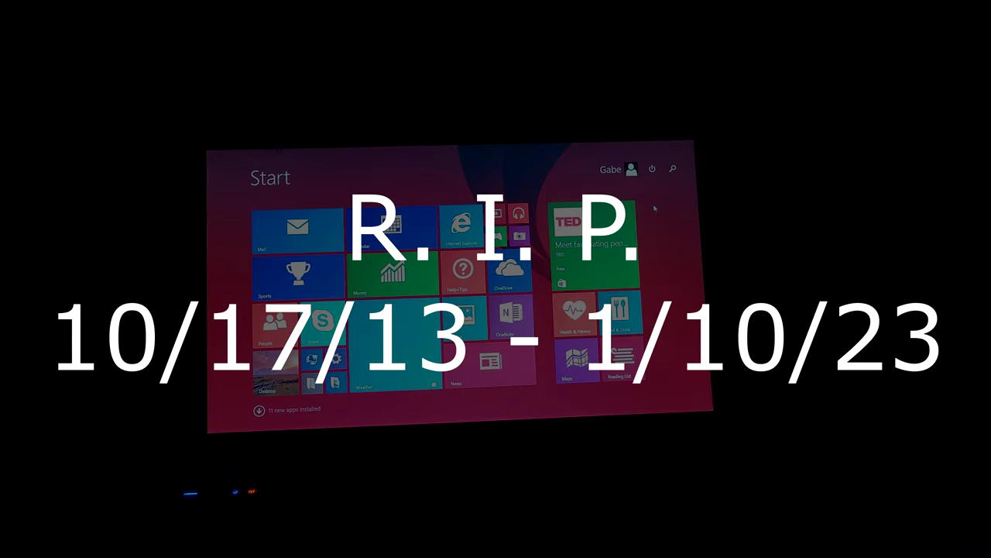